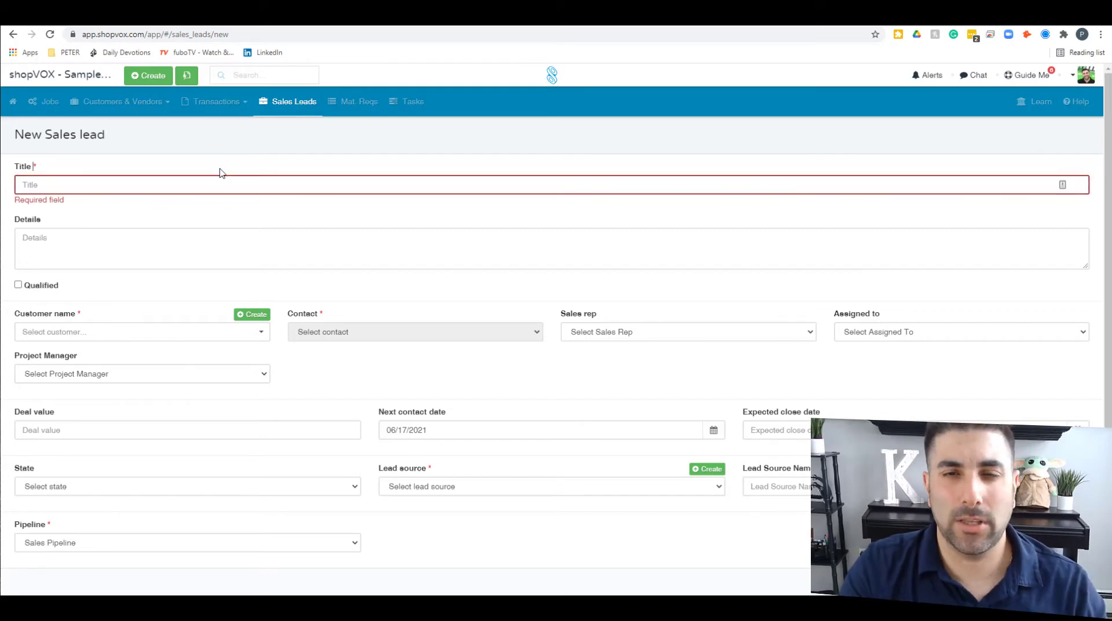
# Step: Enter 'Joes Pizza - Storefront Signs' as the sales lead's title
pyautogui.click(208, 188)
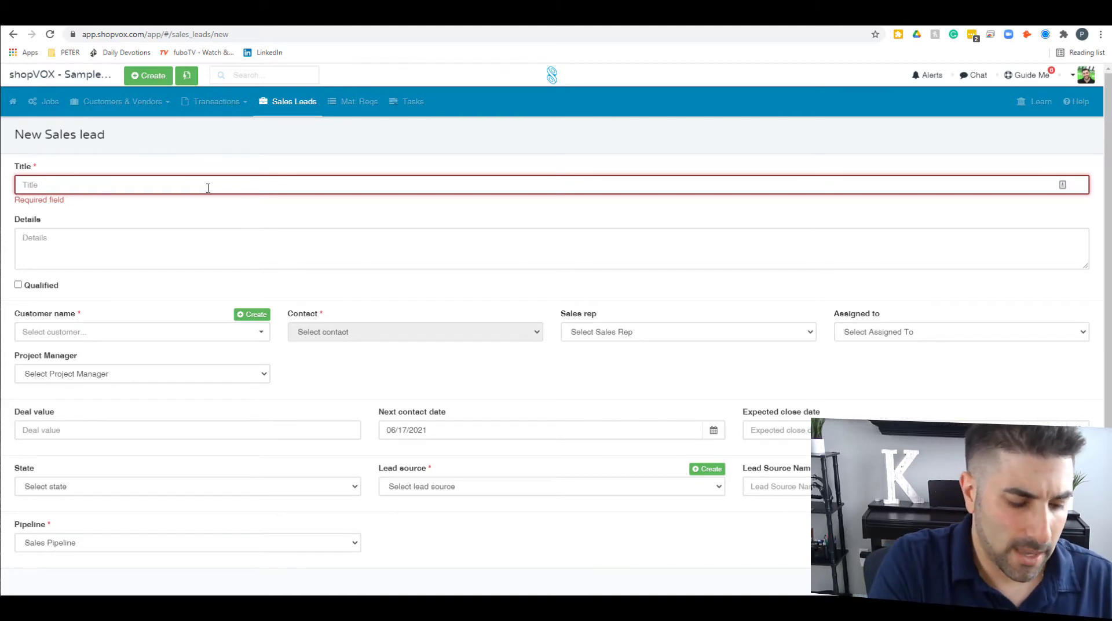
pyautogui.write('Joes Pizza - Storefront ')
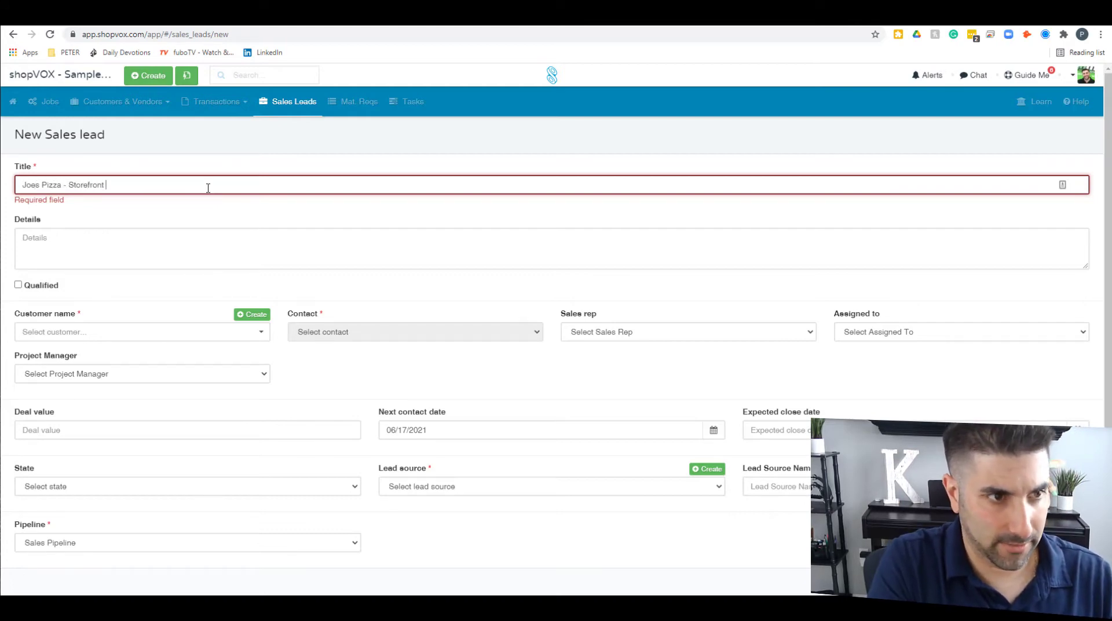
pyautogui.write('Signs')
pyautogui.press('Tab')
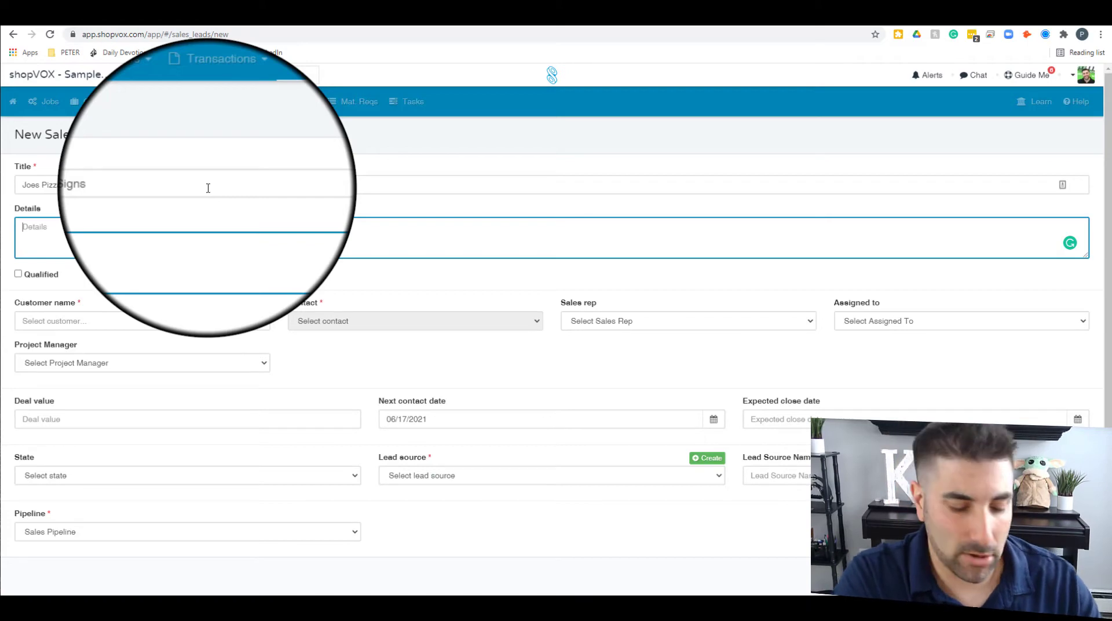
# Step: Note channel letters, window vinyl and vehicle wrap in Details, tick Qualified, and create a new customer
pyautogui.write('Joe discuss')
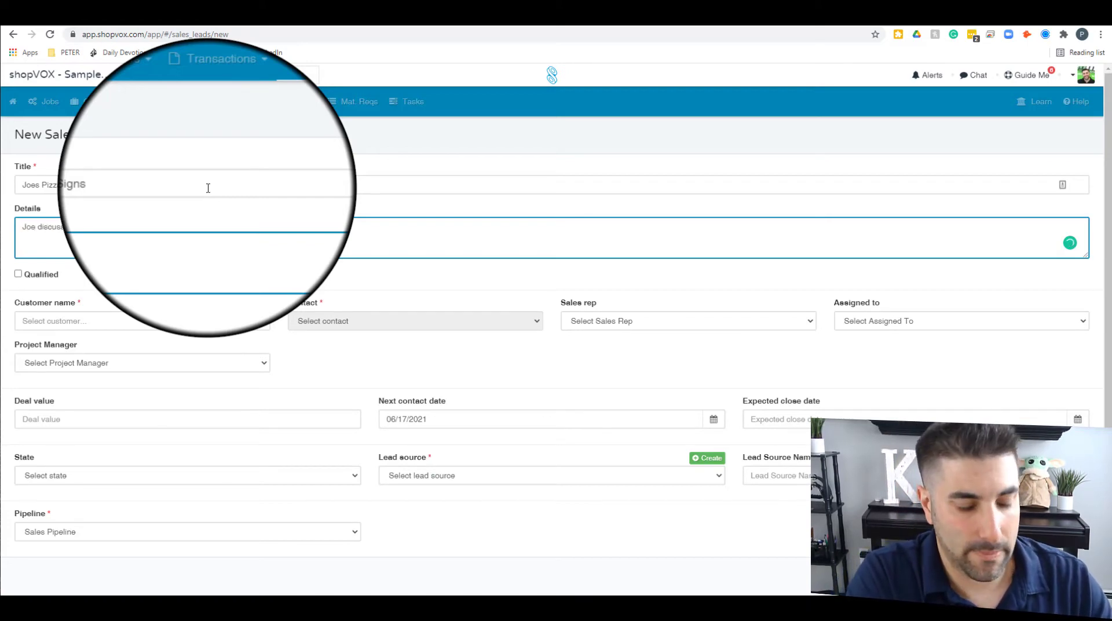
pyautogui.write('g channe')
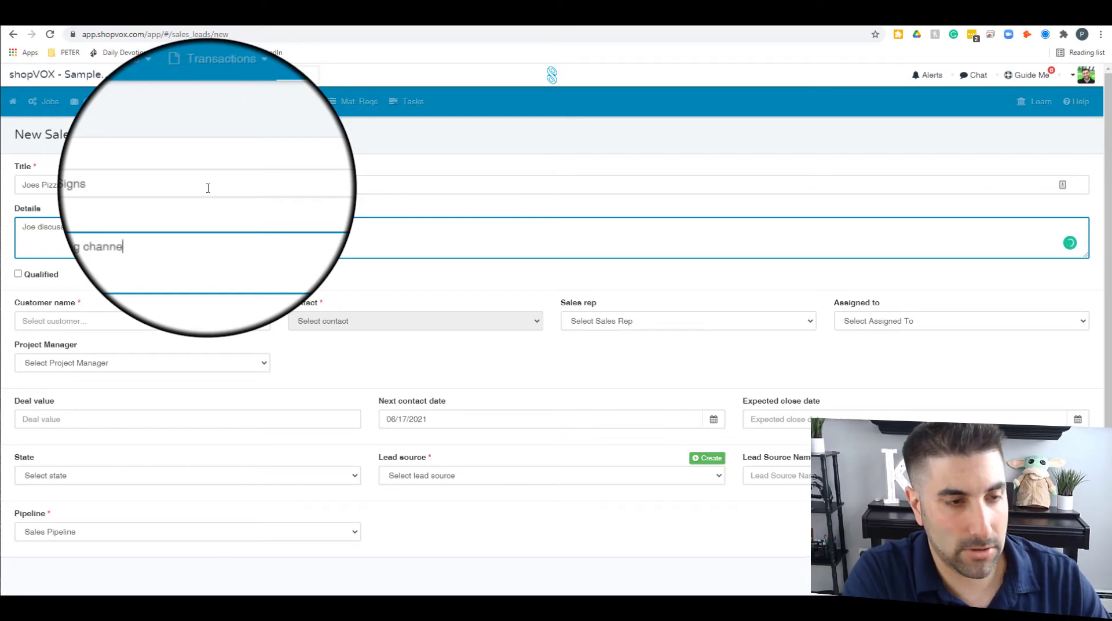
pyautogui.write('l letters made')
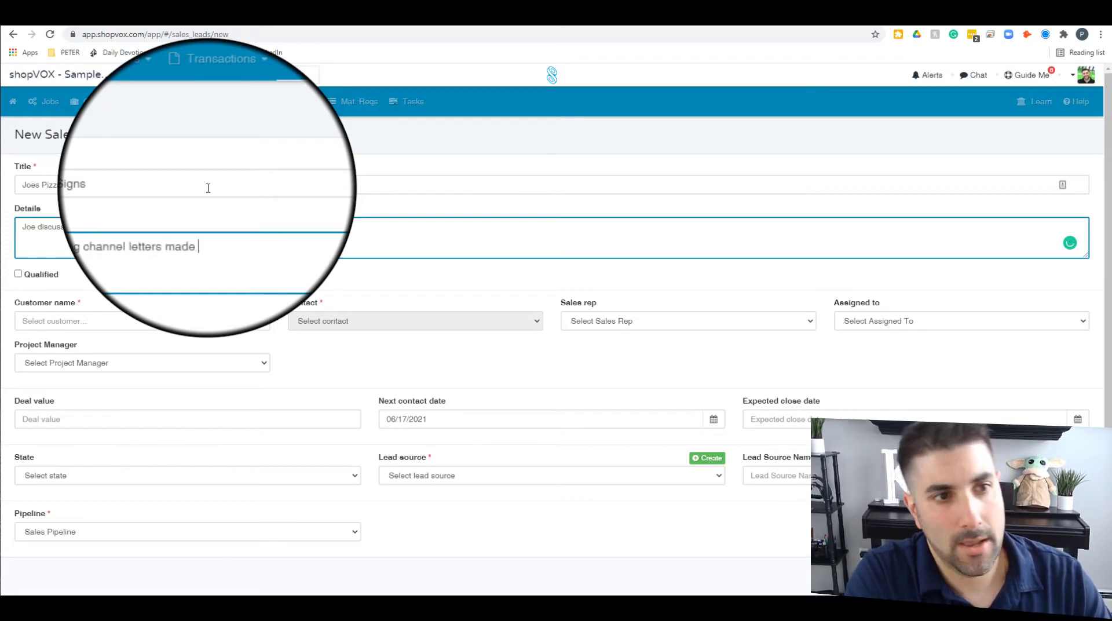
pyautogui.write('. He als')
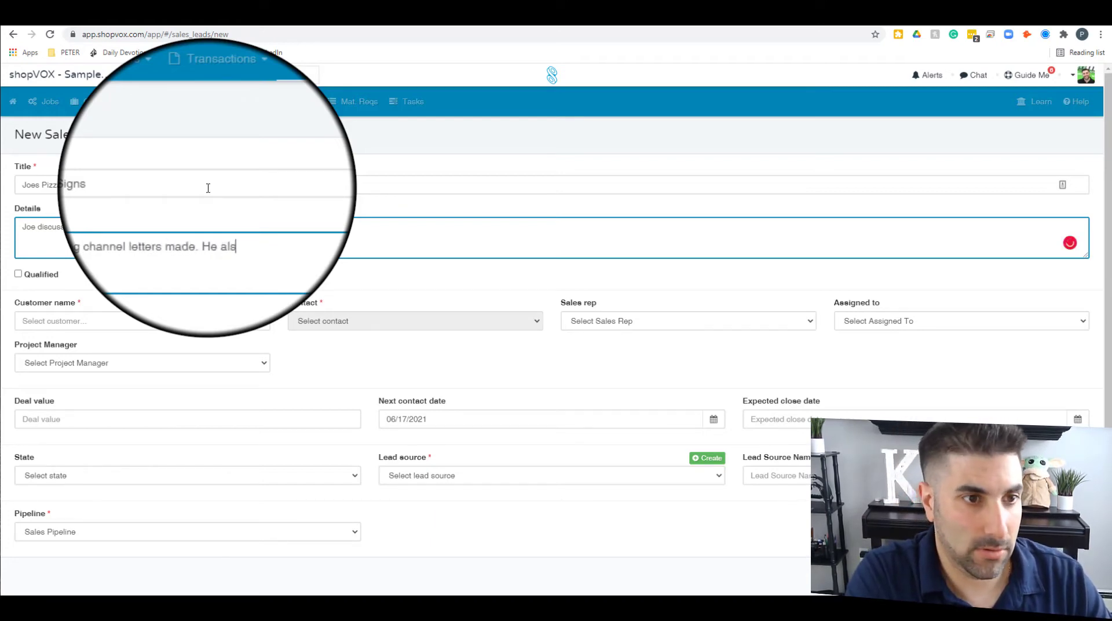
pyautogui.write('o mentioned he w')
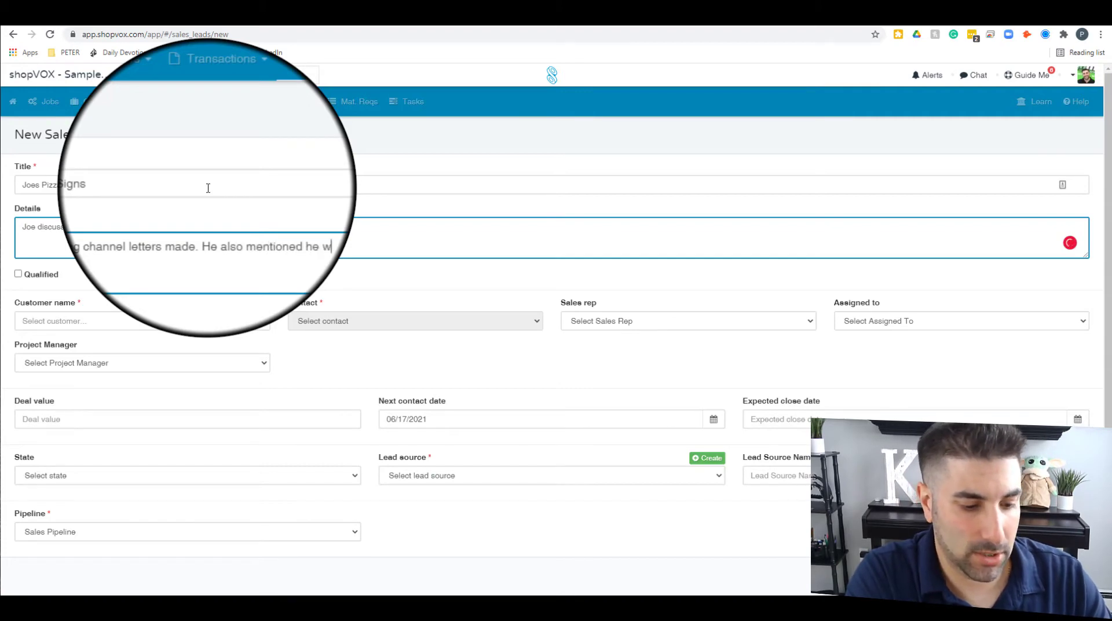
pyautogui.write('anyl graphics for his windows. He is interested marginally ')
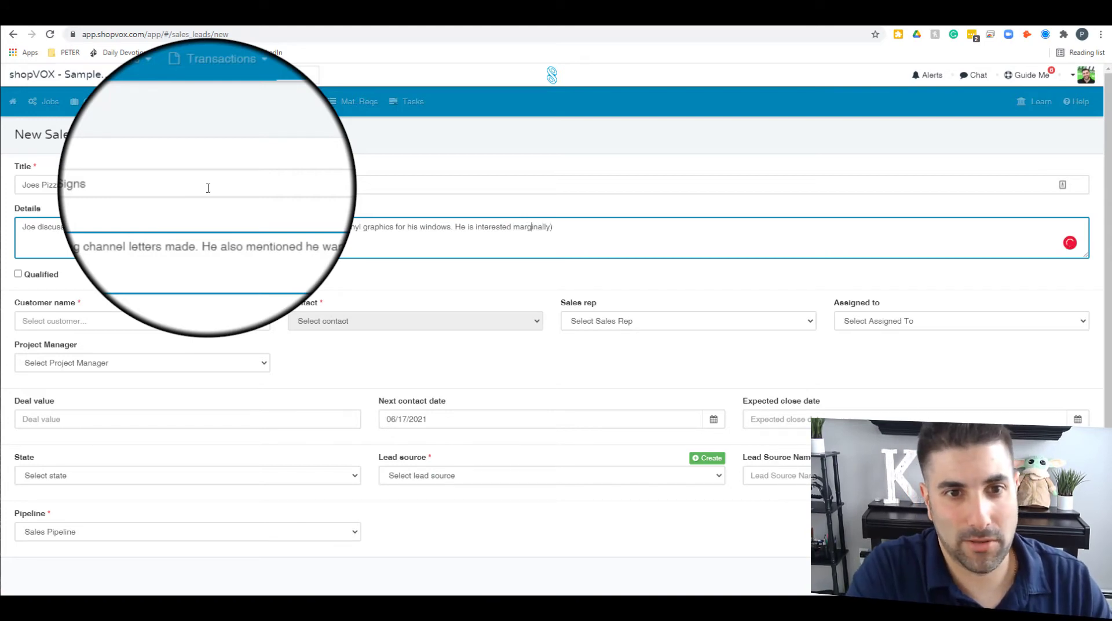
pyautogui.write('(')
pyautogui.write(' in a vehicle wrap for deliveries.')
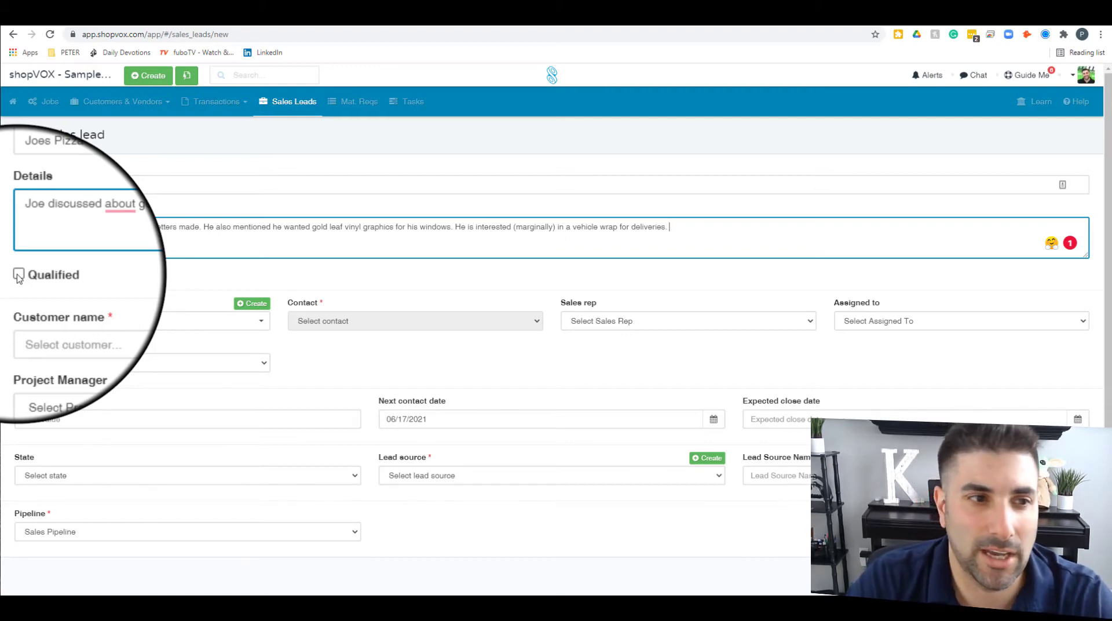
pyautogui.click(18, 274)
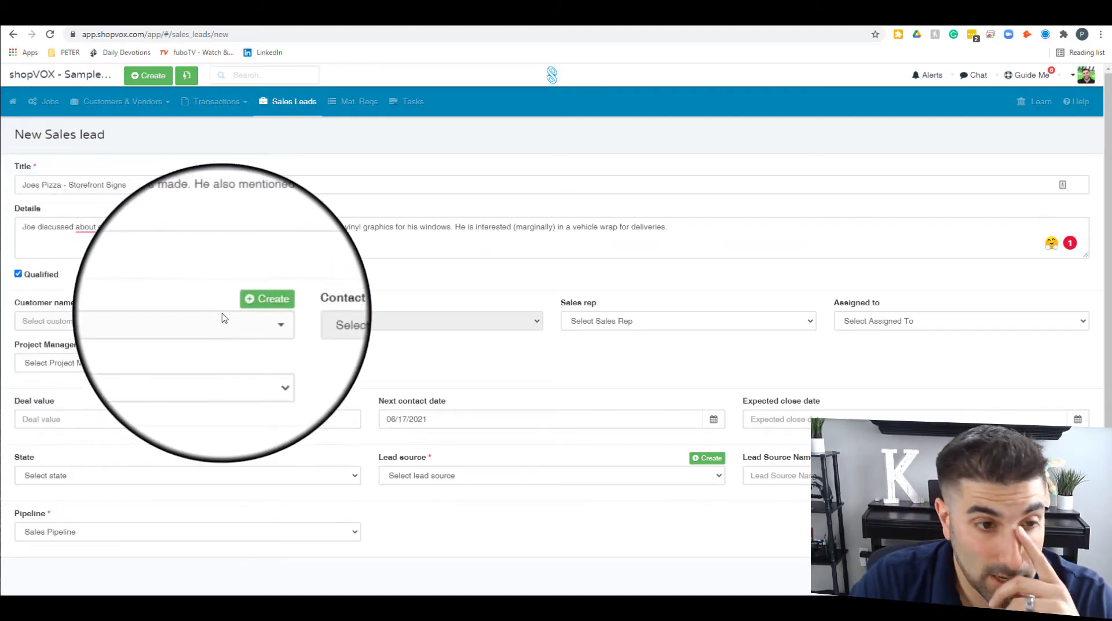
pyautogui.click(247, 322)
pyautogui.click(254, 301)
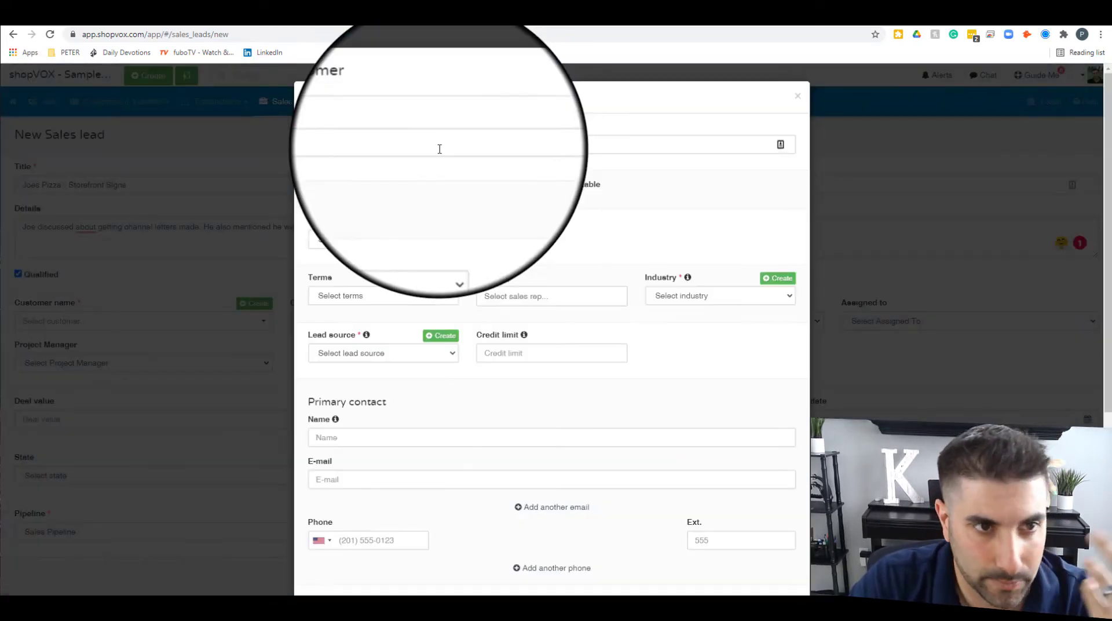
# Step: Name the new customer 'Joes Pizza Sample'
pyautogui.click(440, 149)
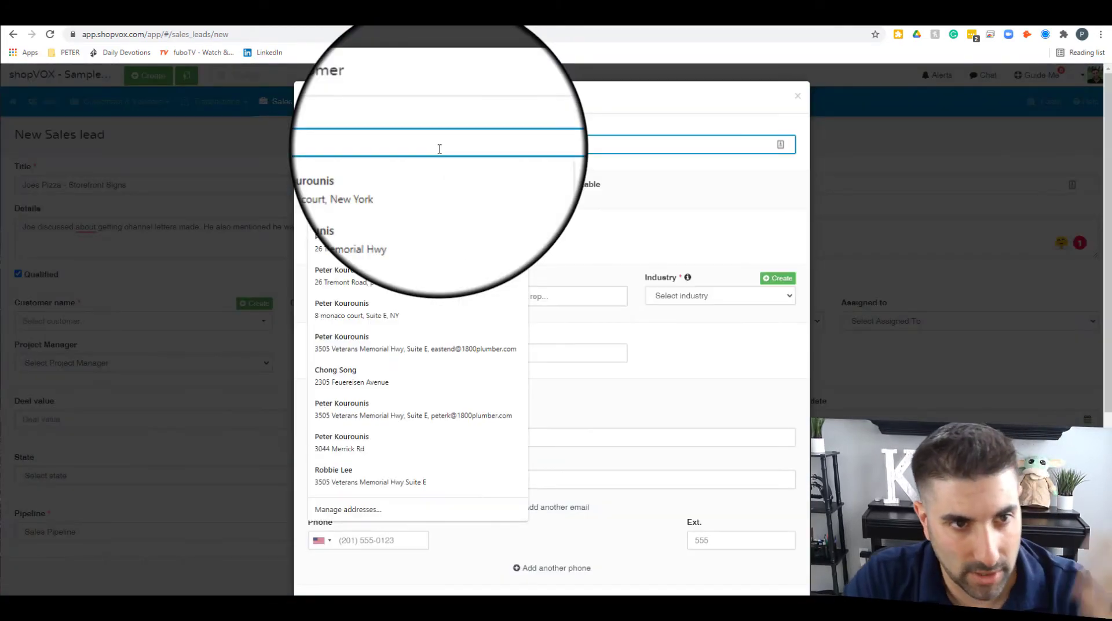
pyautogui.write('Joes Pizz')
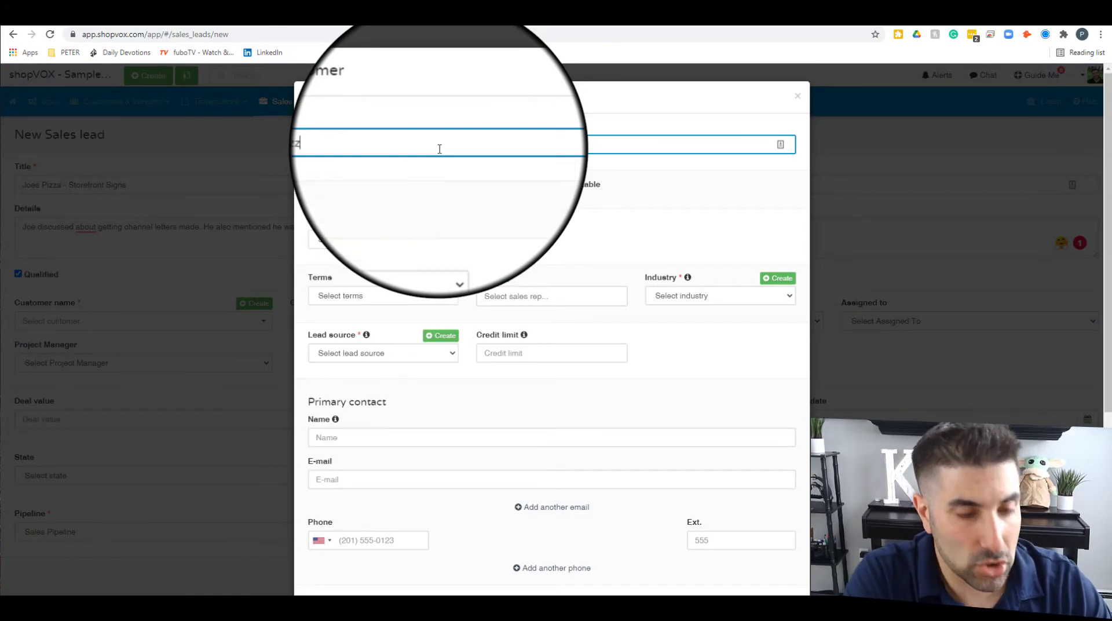
pyautogui.press('BackSpace')
pyautogui.press('BackSpace')
pyautogui.write('zza (')
pyautogui.press('BackSpace')
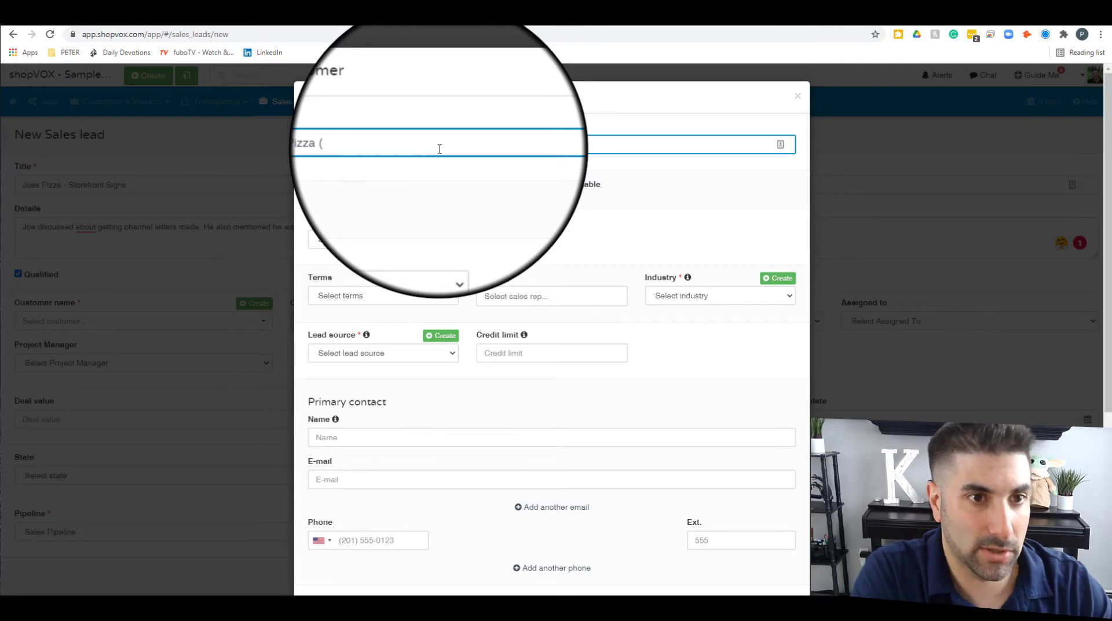
pyautogui.write('Sample')
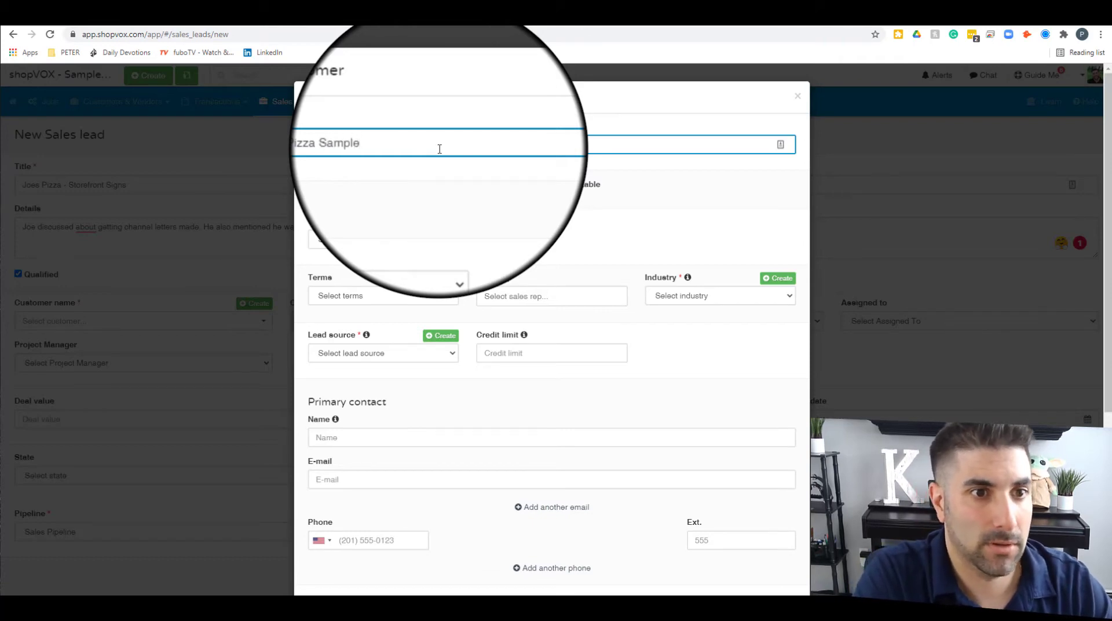
# Step: Set the customer's tax to State and payment terms to On Delivery
pyautogui.click(385, 240)
pyautogui.click(378, 278)
pyautogui.click(378, 306)
pyautogui.click(380, 243)
pyautogui.click(380, 243)
pyautogui.click(373, 273)
pyautogui.click(430, 298)
pyautogui.click(384, 363)
# Step: Look through the Sales Rep and Industry options for the customer
pyautogui.click(560, 297)
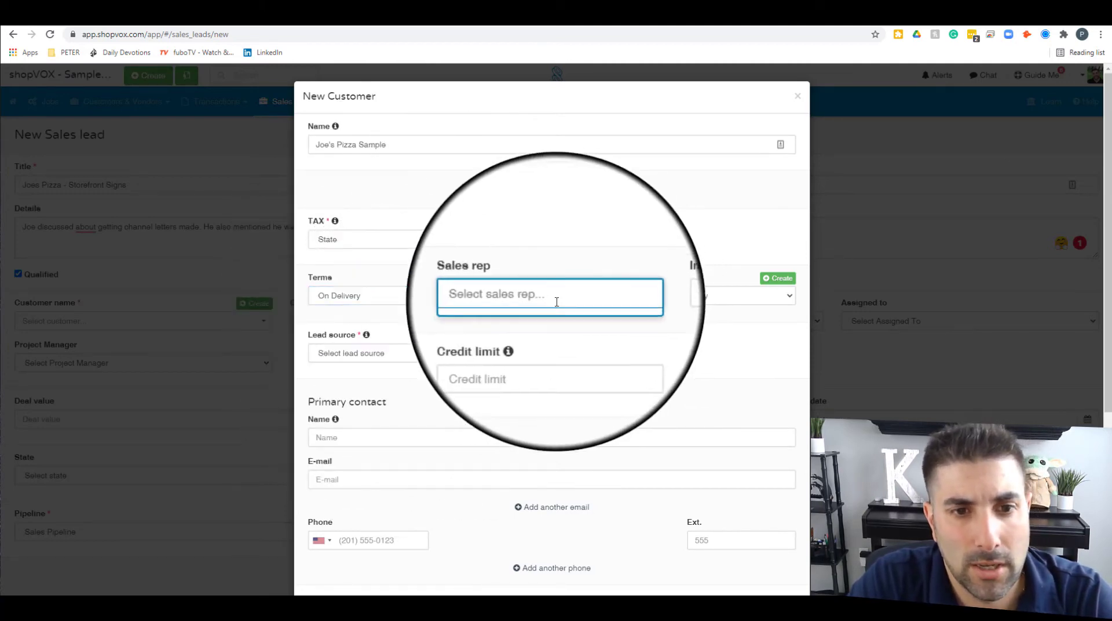
pyautogui.click(701, 296)
pyautogui.scroll(-3, 699, 377)
pyautogui.scroll(-8, 699, 378)
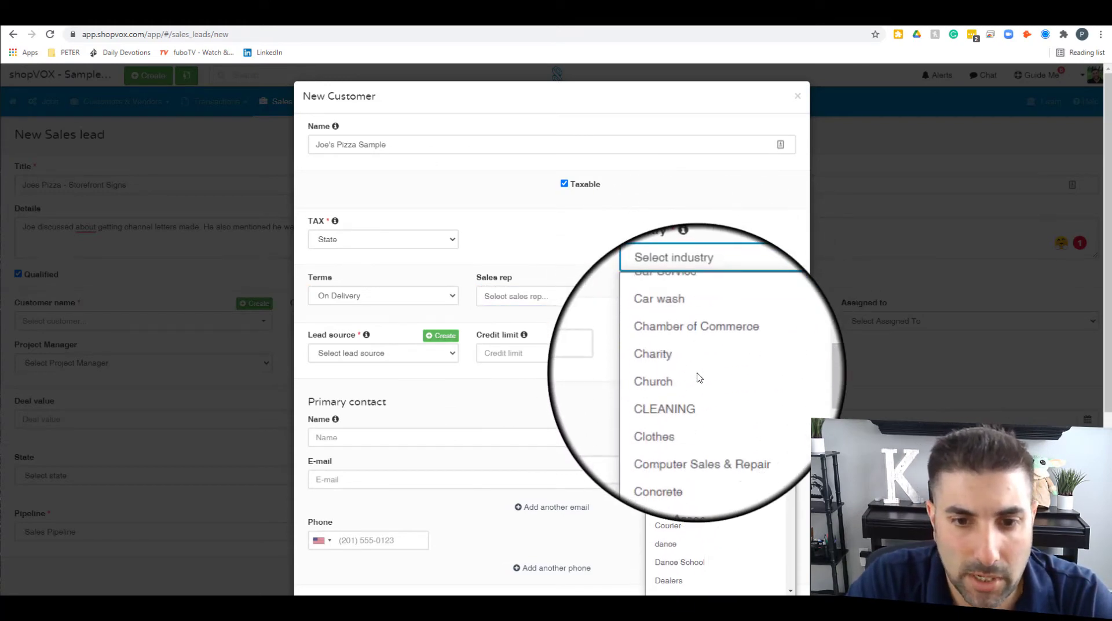
pyautogui.scroll(-10, 699, 377)
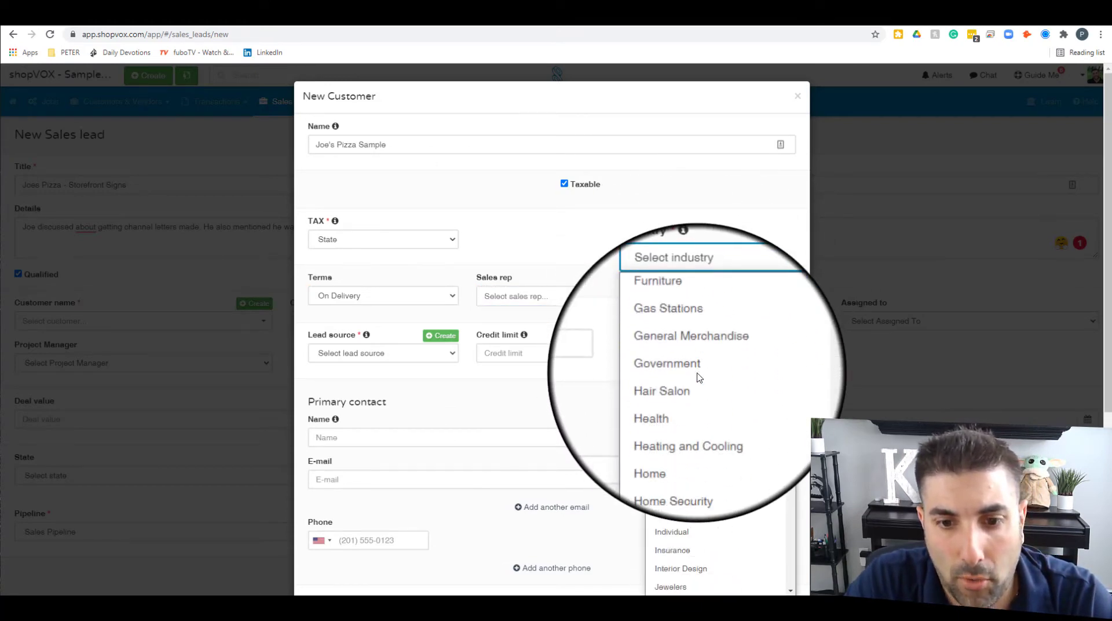
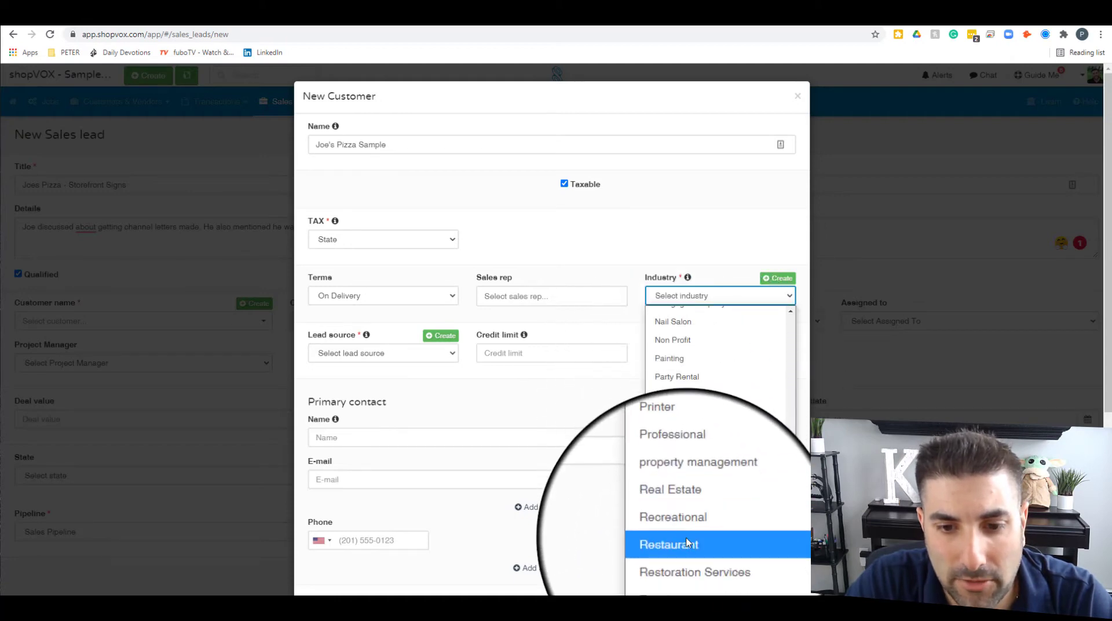
# Step: Choose Restaurant for the customer's Industry and Radio from the Lead source list
pyautogui.click(687, 543)
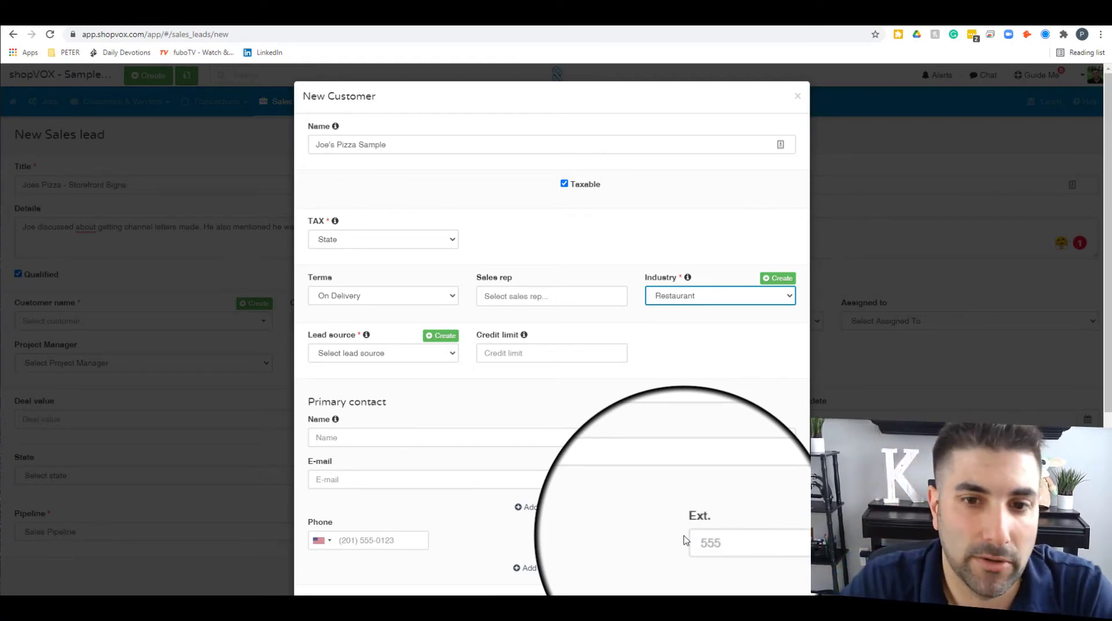
pyautogui.click(383, 353)
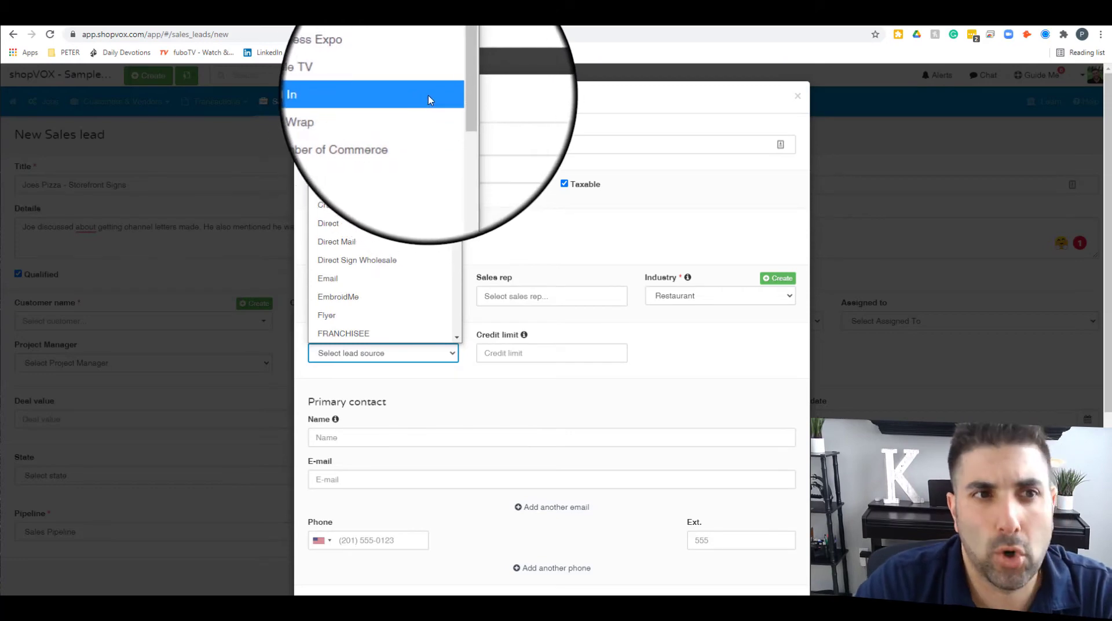
pyautogui.moveTo(456, 70); pyautogui.dragTo(452, 214)
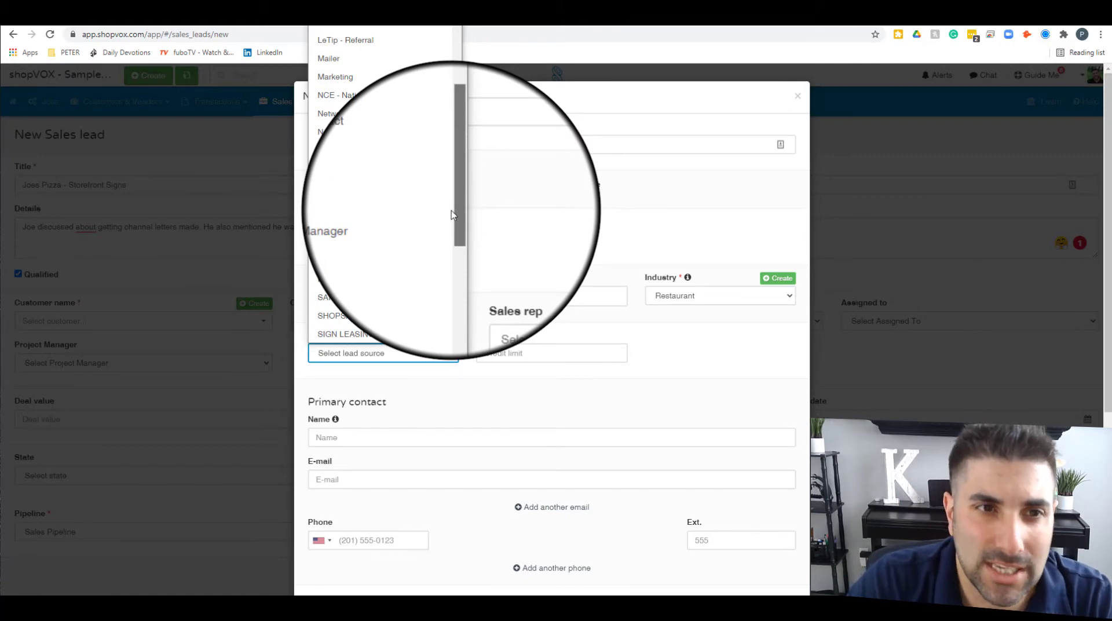
pyautogui.moveTo(450, 214); pyautogui.dragTo(450, 114)
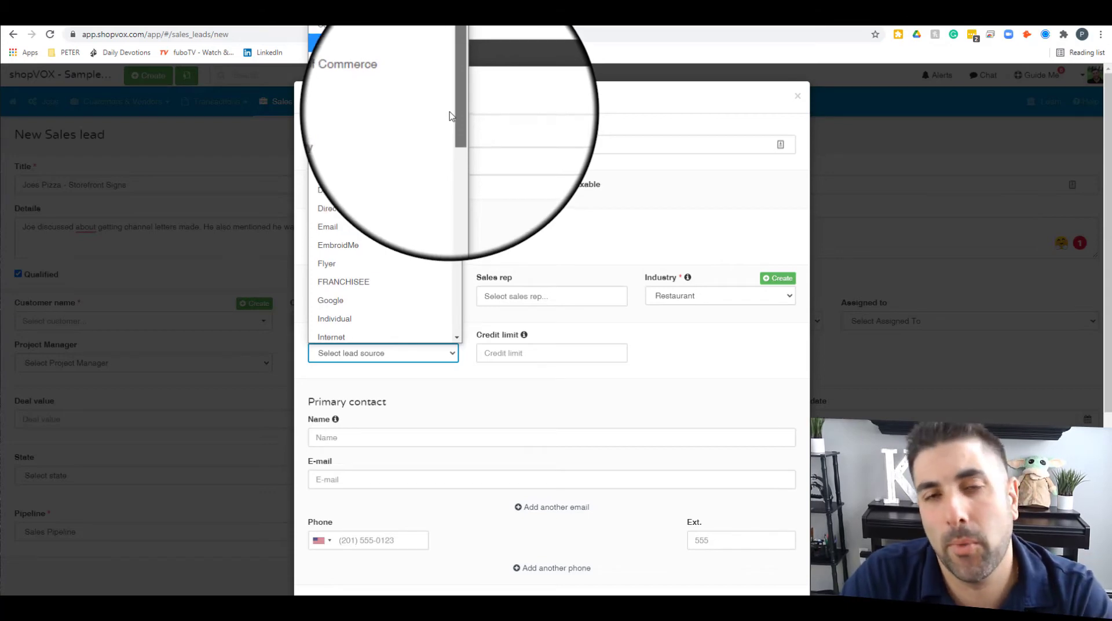
pyautogui.moveTo(450, 117); pyautogui.dragTo(454, 114)
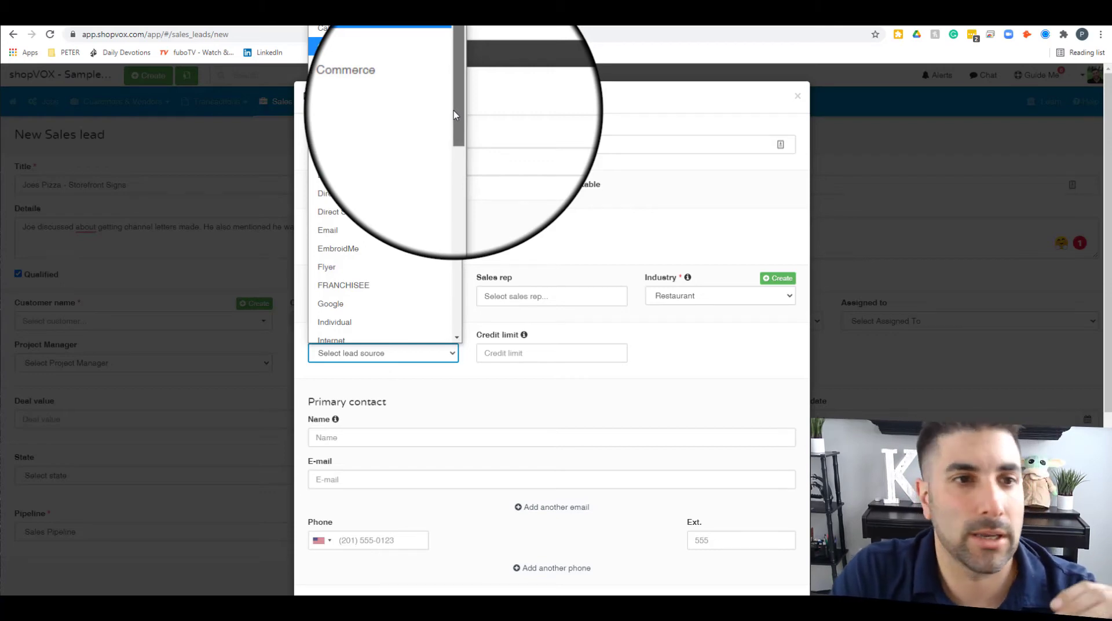
pyautogui.moveTo(454, 110); pyautogui.dragTo(453, 109)
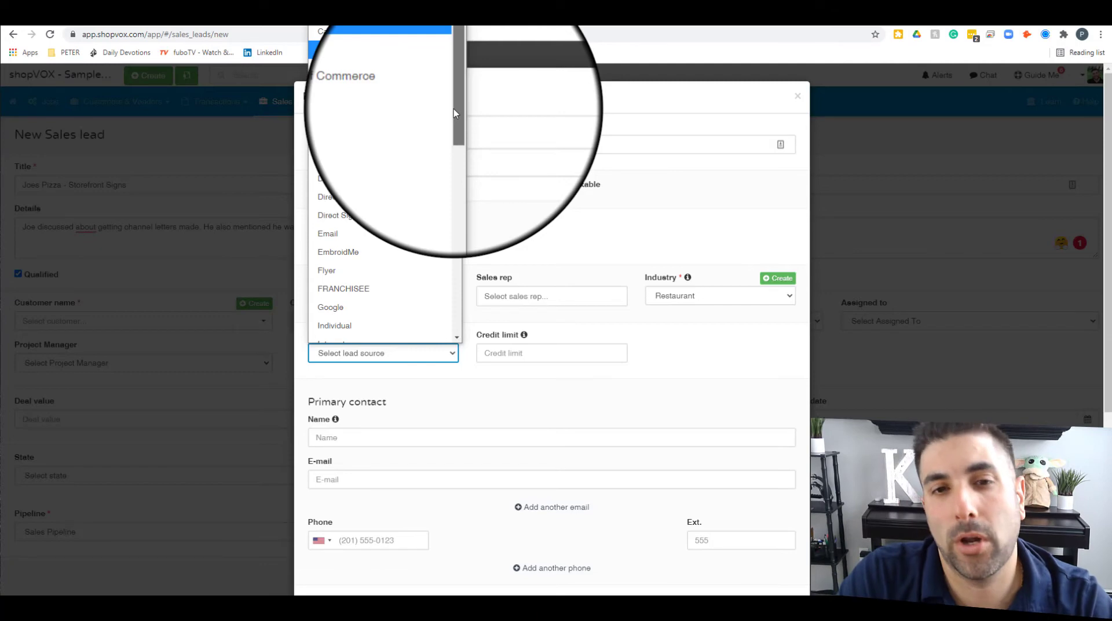
pyautogui.moveTo(454, 109); pyautogui.dragTo(451, 111)
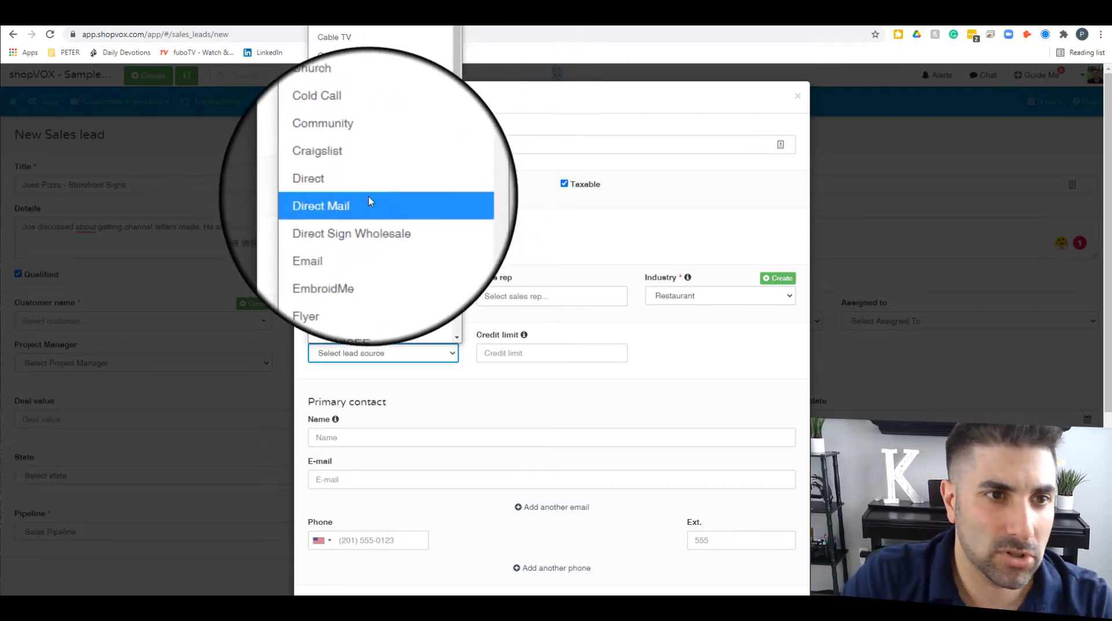
pyautogui.scroll(-5, 368, 197)
pyautogui.scroll(-3, 370, 191)
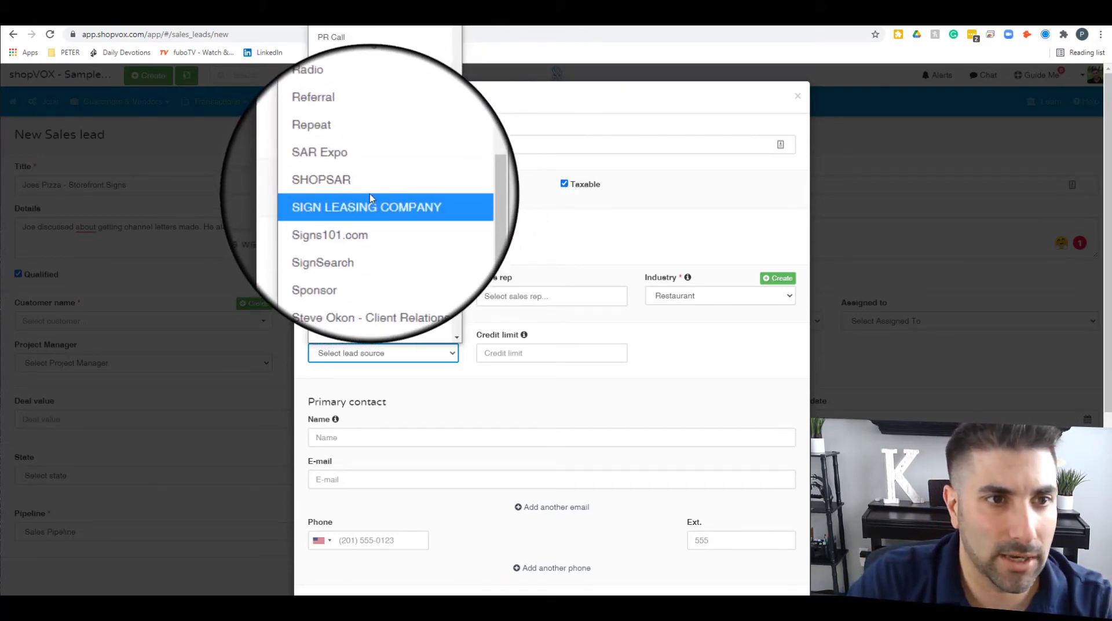
pyautogui.scroll(3, 370, 197)
pyautogui.click(365, 196)
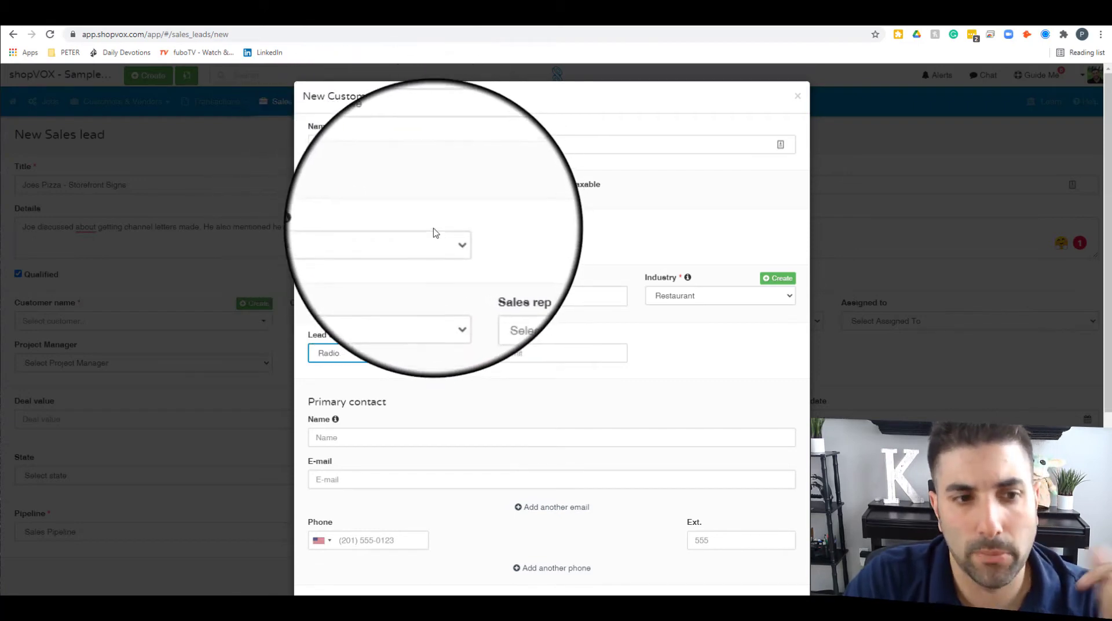
# Step: Enter the primary contact's name, correcting a typo
pyautogui.click(522, 348)
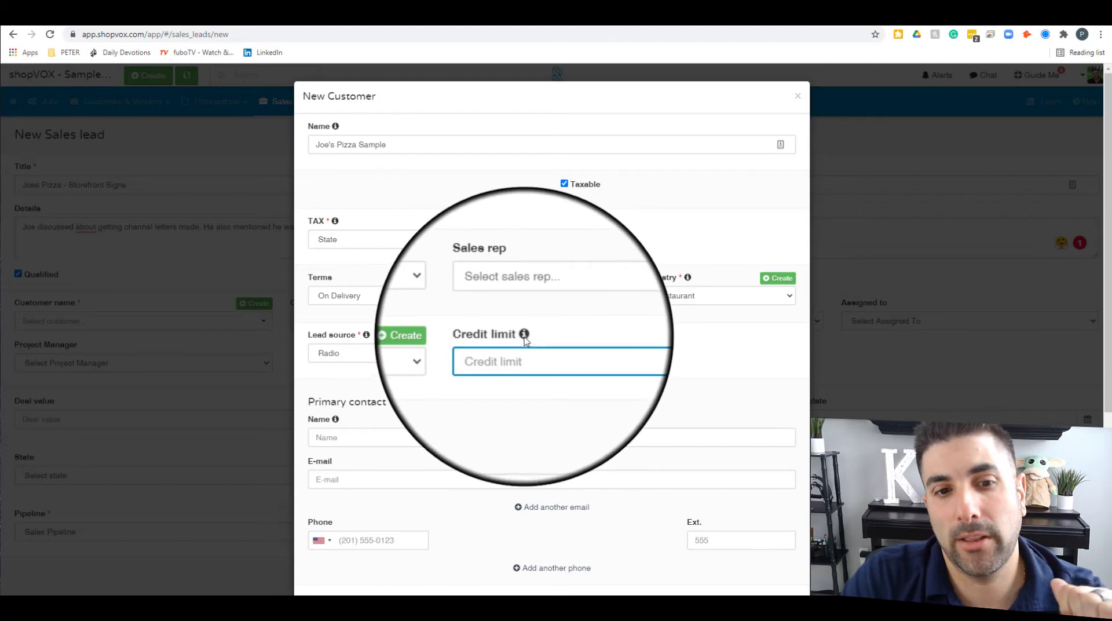
pyautogui.click(372, 438)
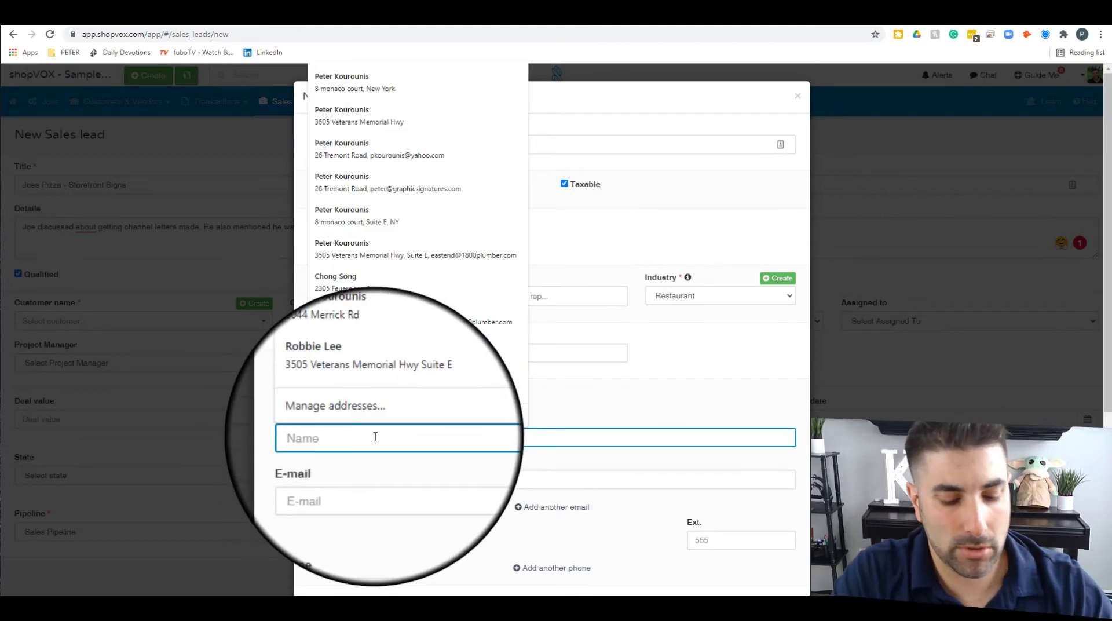
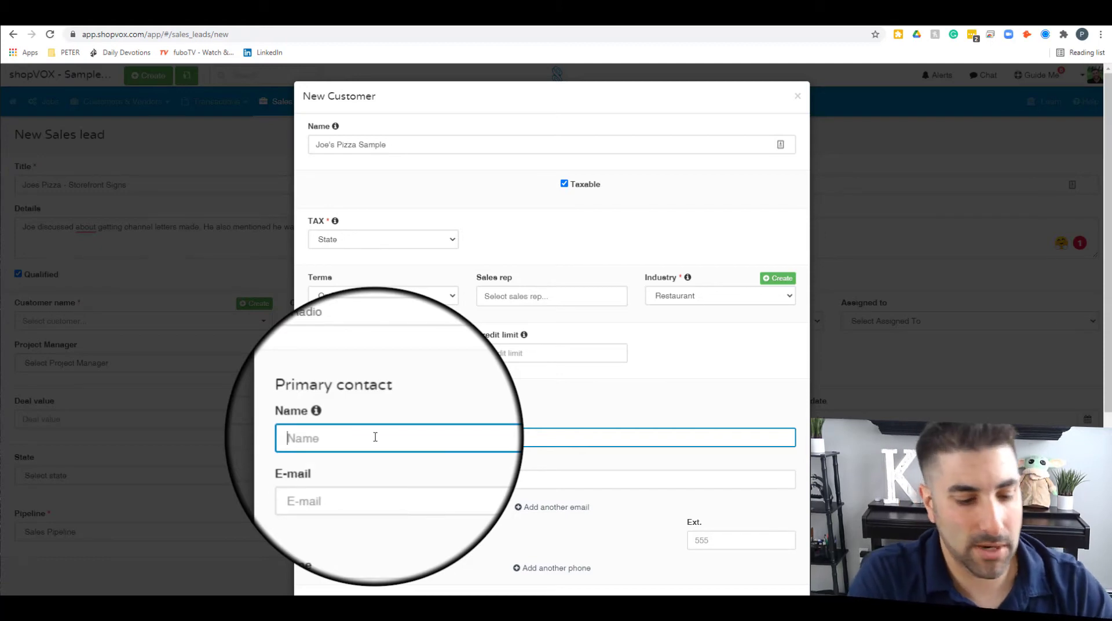
pyautogui.write('Joe C')
# Step: Enter the contact's e-mail address and begin the phone number
pyautogui.press('Tab')
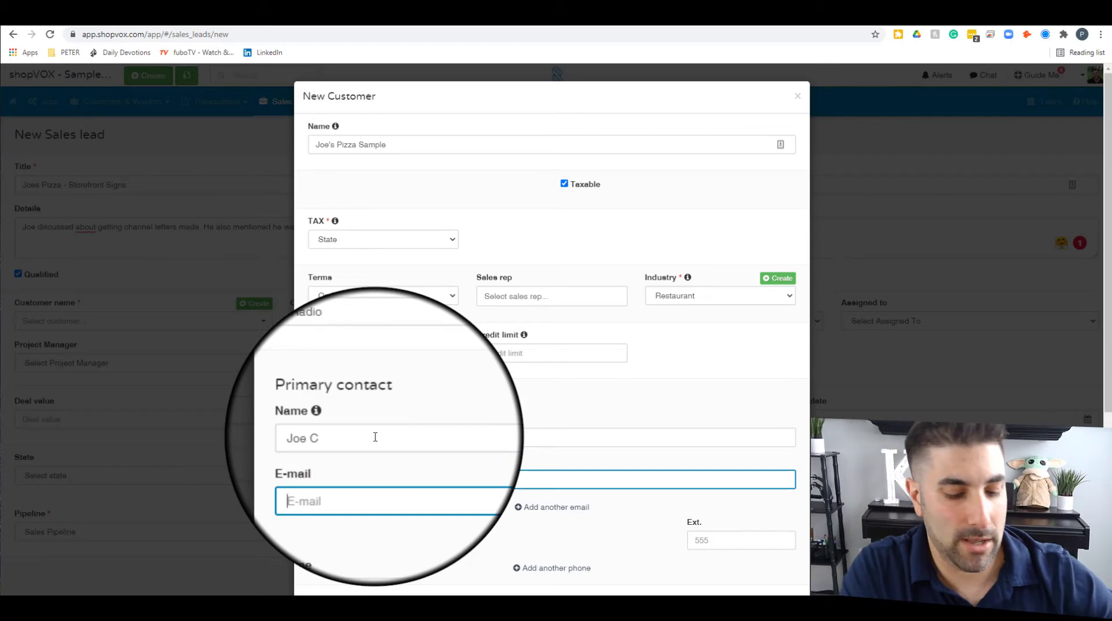
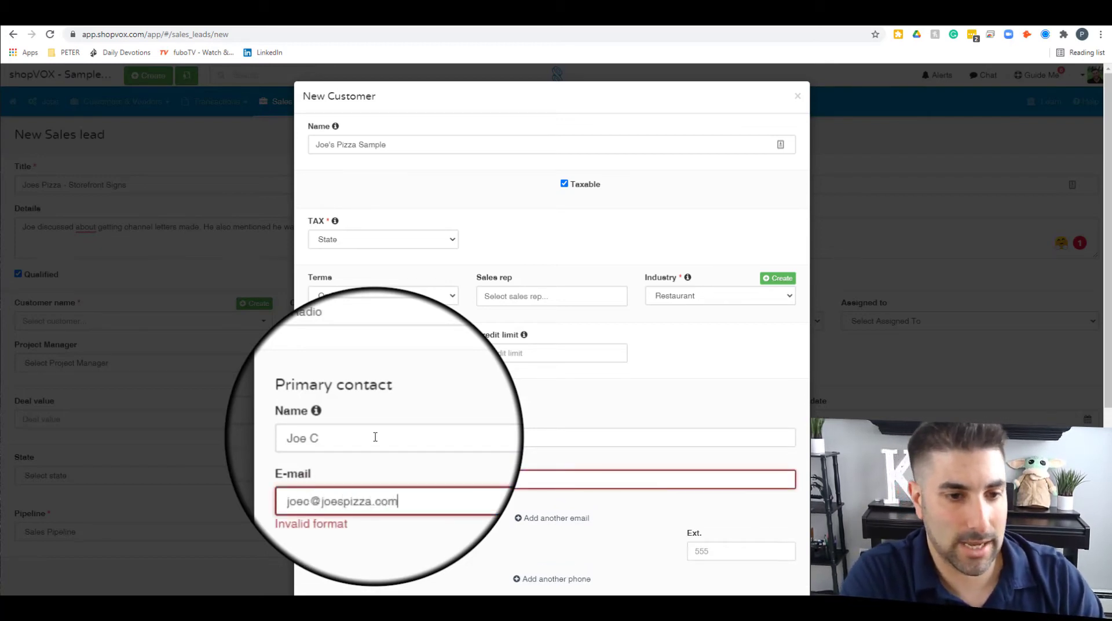
pyautogui.press('Tab')
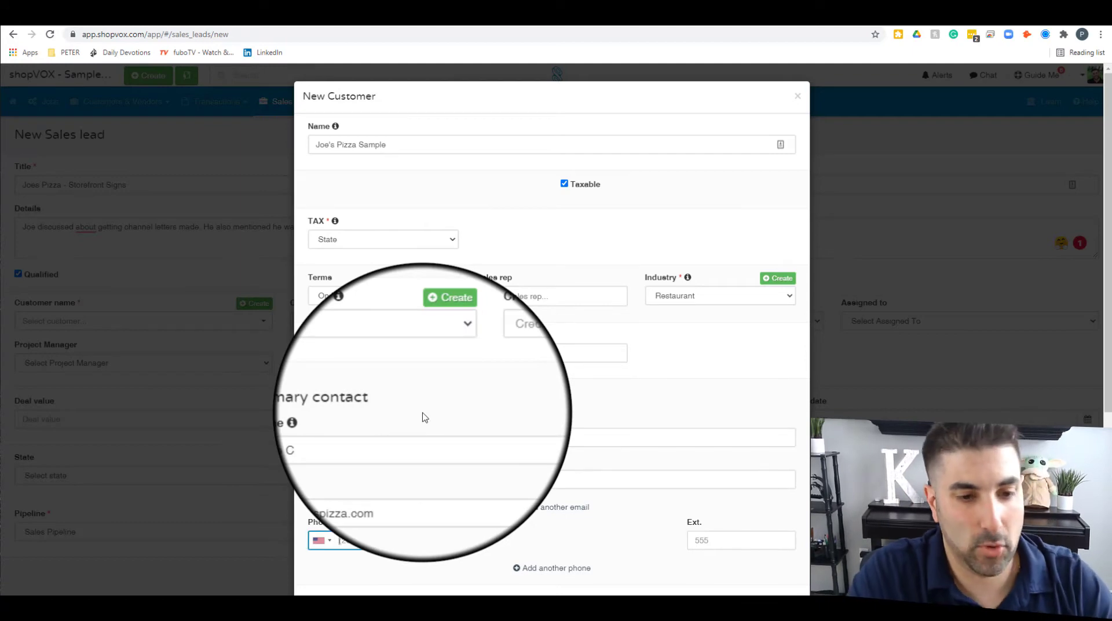
pyautogui.write('5')
pyautogui.press('Escape')
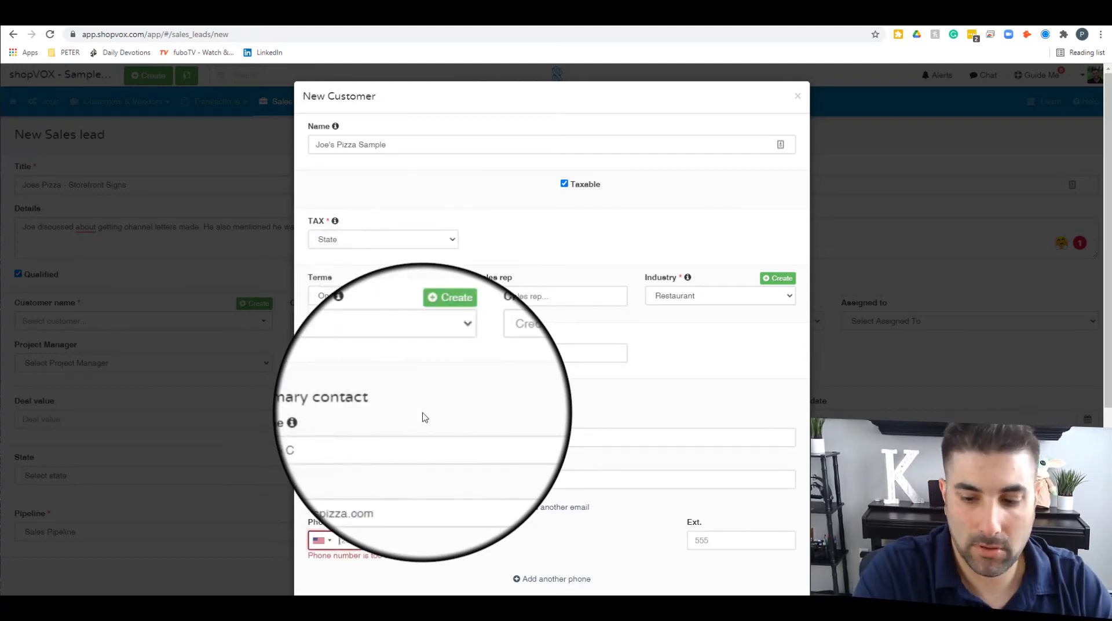
pyautogui.press('BackSpace')
# Step: Finish the contact's phone number and set the address type to Primary
pyautogui.write('12')
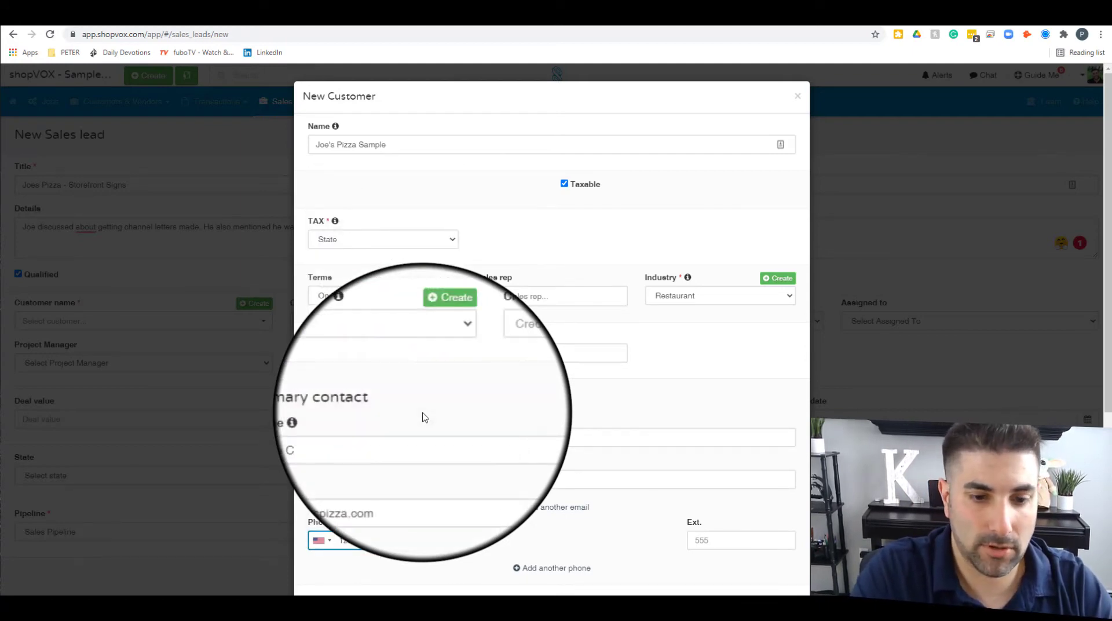
pyautogui.press('Tab')
pyautogui.scroll(-4, 426, 405)
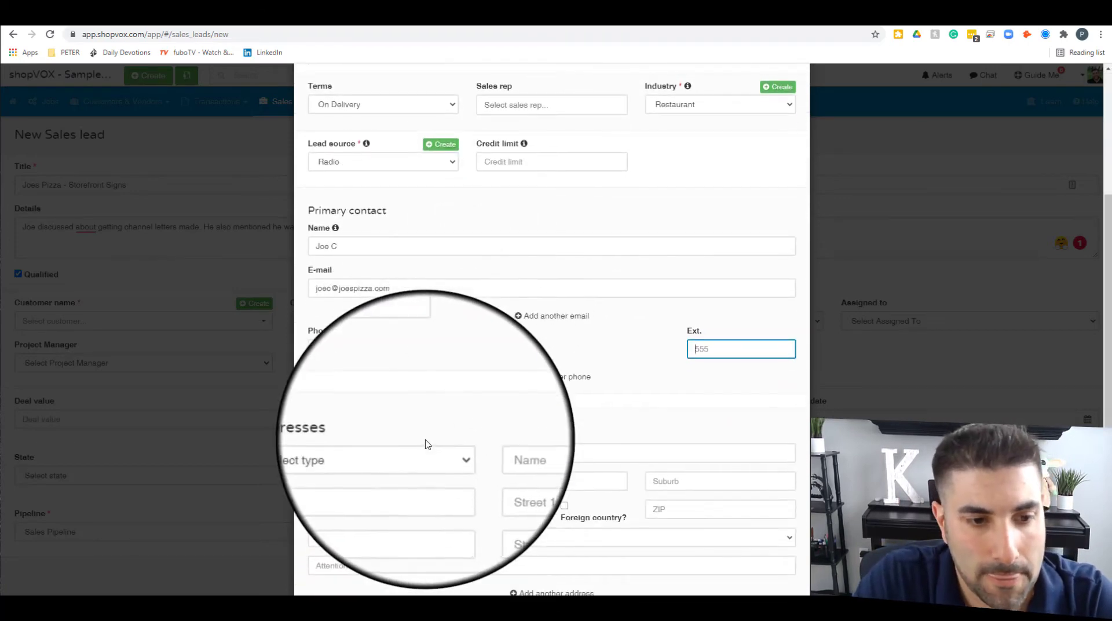
pyautogui.click(427, 373)
pyautogui.click(392, 422)
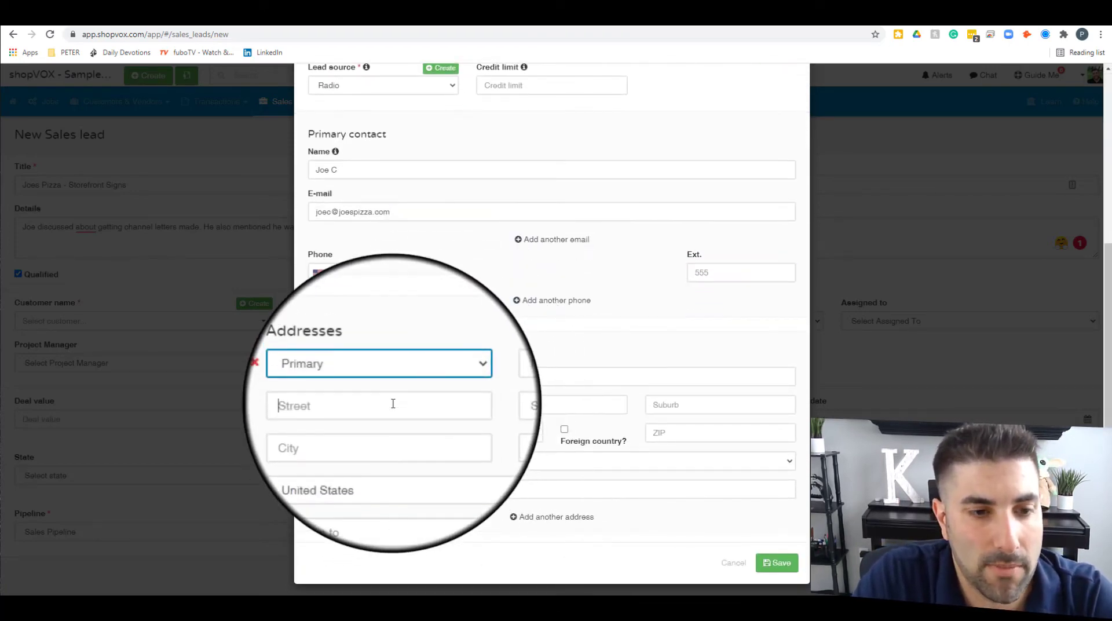
# Step: Enter the customer's street address and city
pyautogui.click(430, 402)
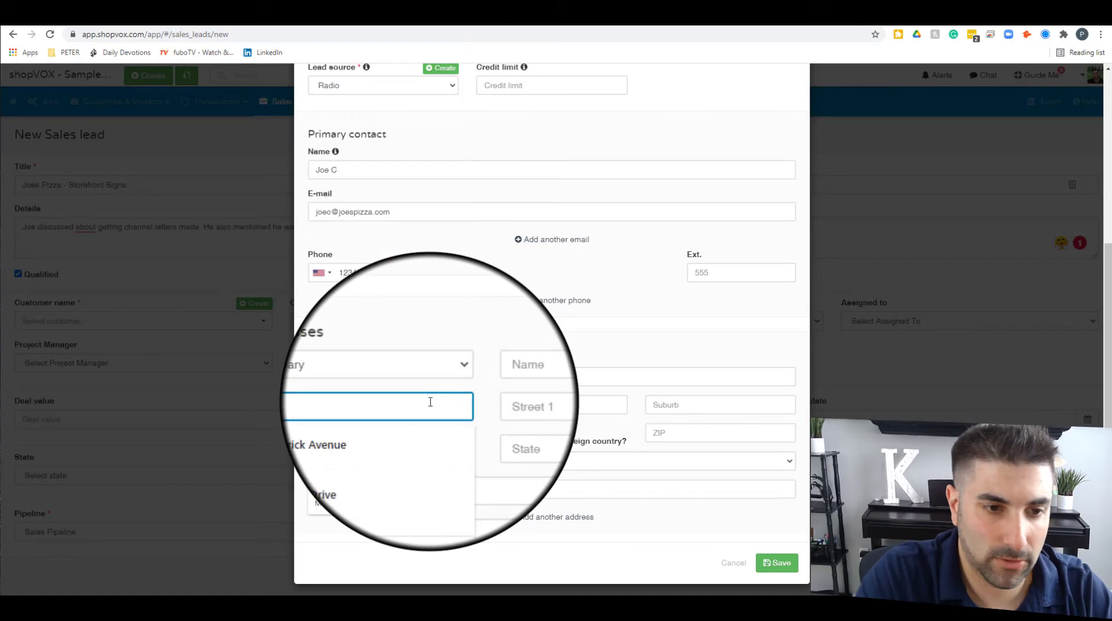
pyautogui.press('Tab')
pyautogui.click(431, 402)
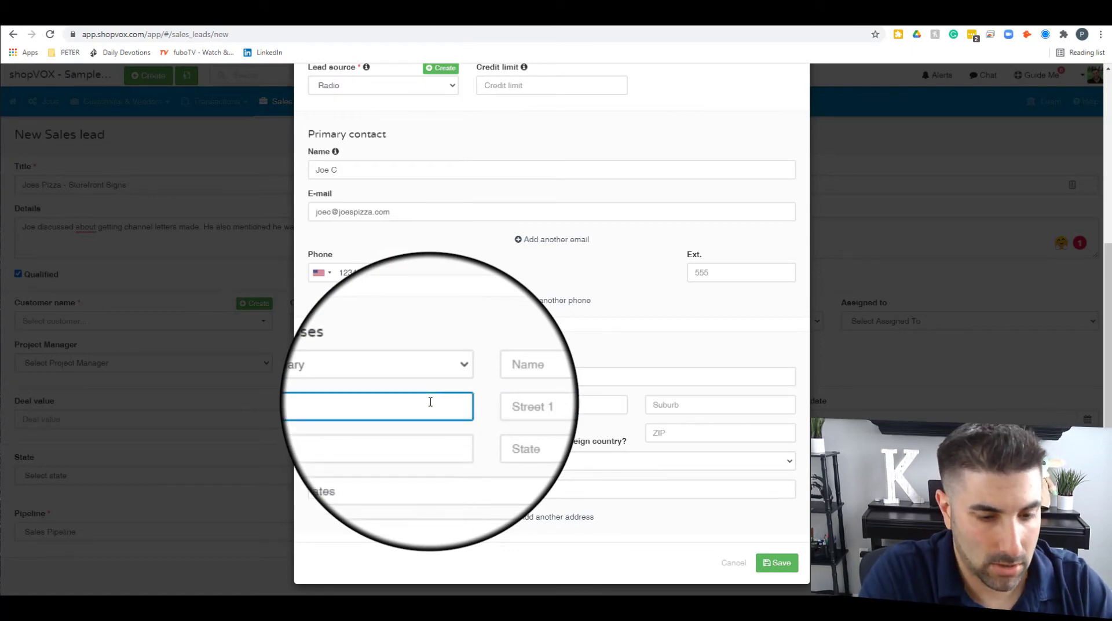
pyautogui.write('N')
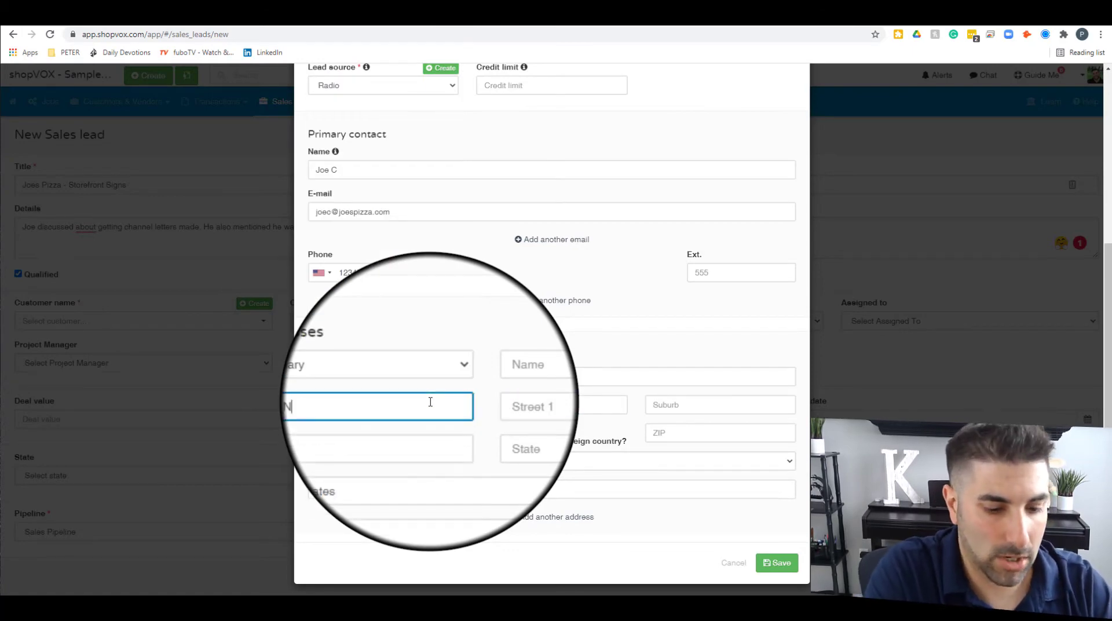
pyautogui.write('owhere Drive')
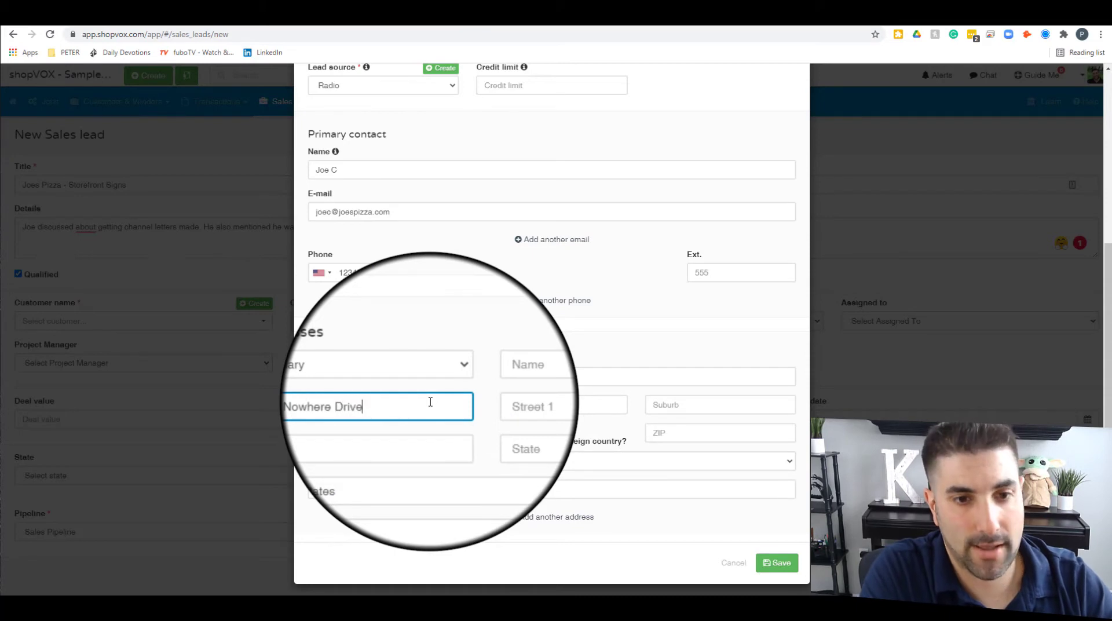
pyautogui.press('Tab')
pyautogui.press('Tab')
pyautogui.press('Tab')
pyautogui.write('B')
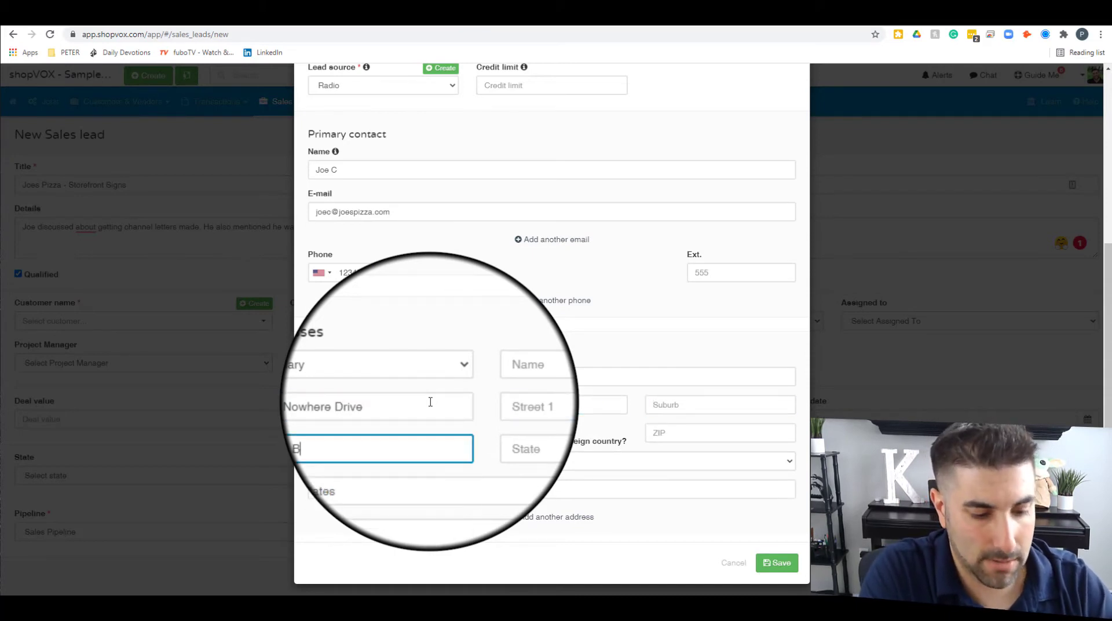
pyautogui.write('elieve')
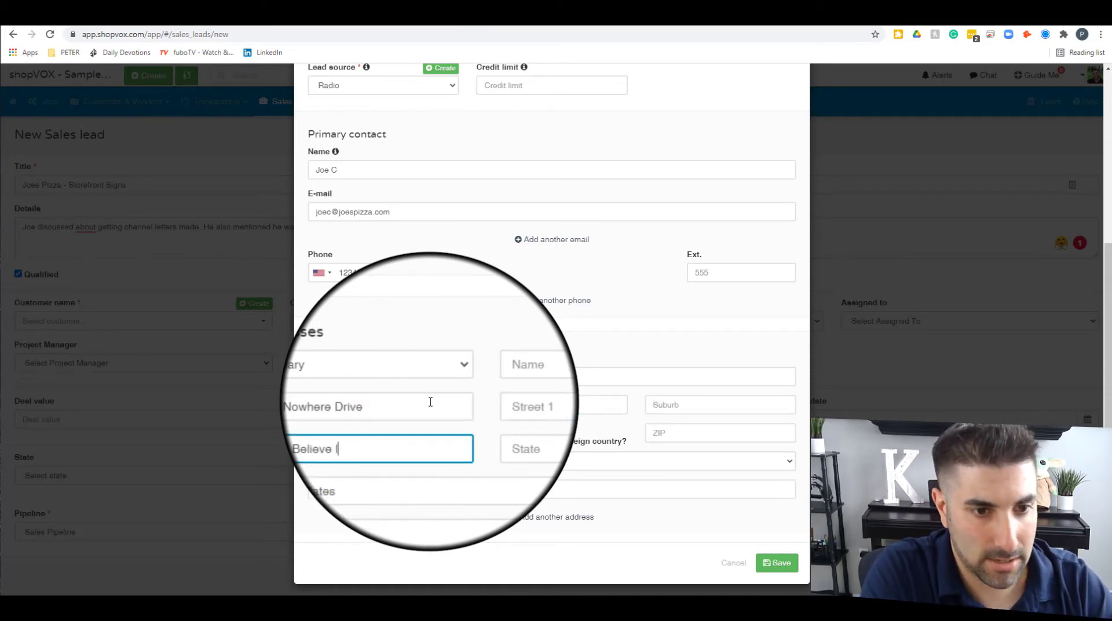
pyautogui.write(' Land')
# Step: Enter the address's state and ZIP code
pyautogui.press('Tab')
pyautogui.write('NY')
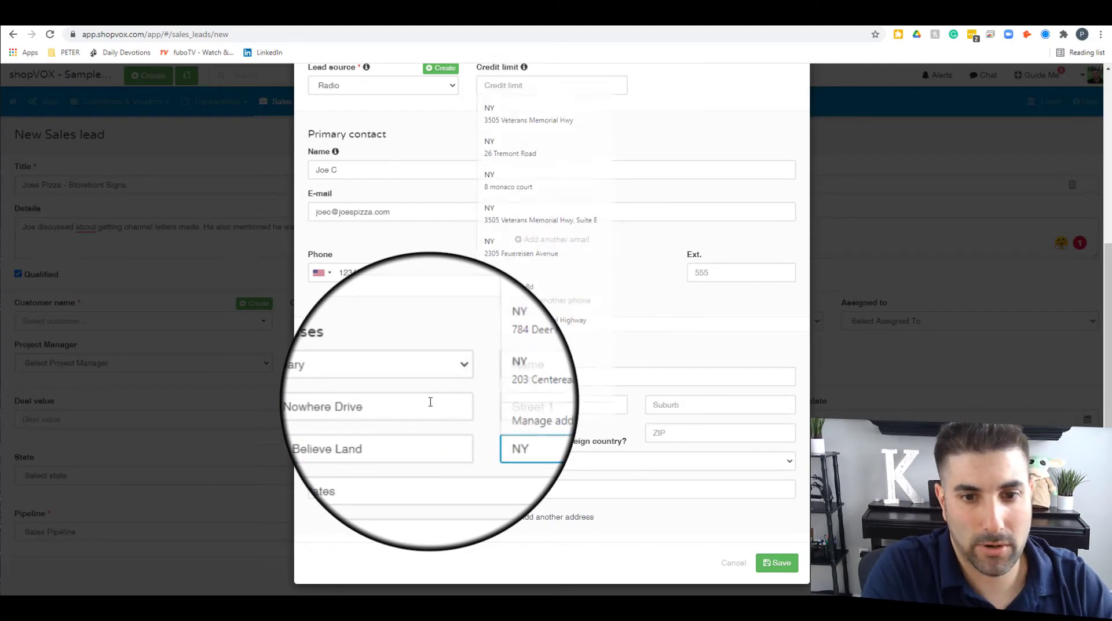
pyautogui.press('Escape')
pyautogui.press('Tab')
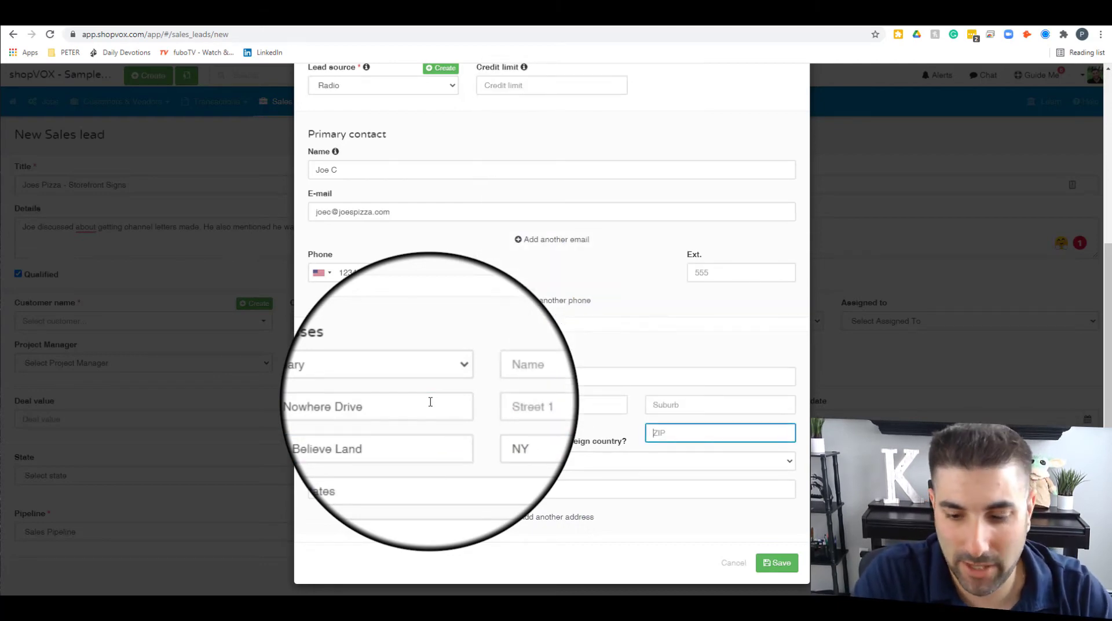
pyautogui.write('11777')
pyautogui.press('Tab')
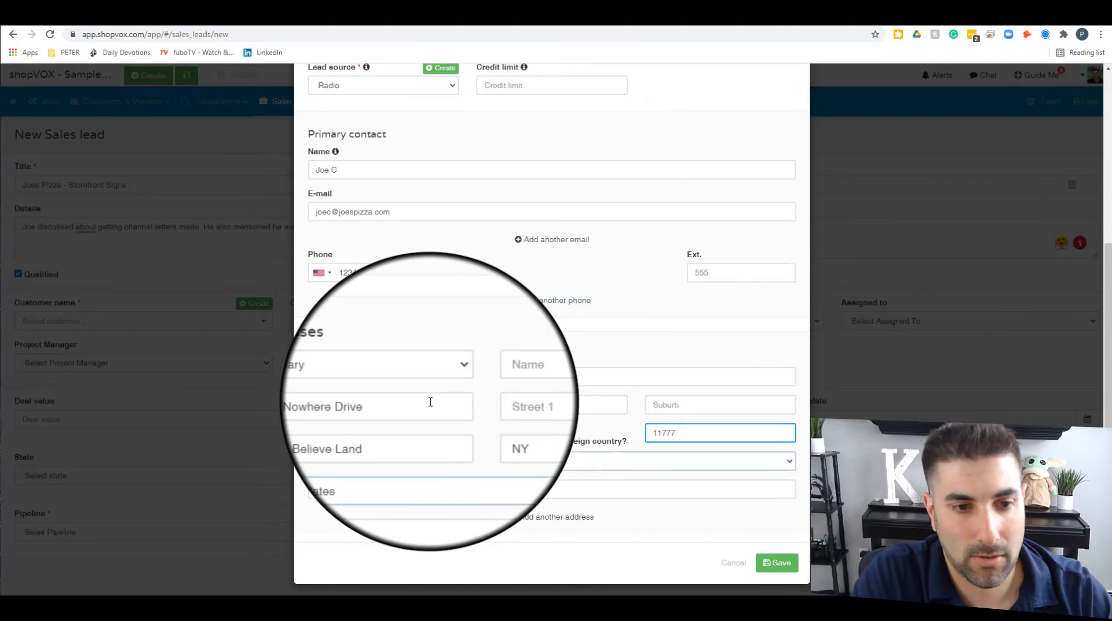
pyautogui.press('Tab')
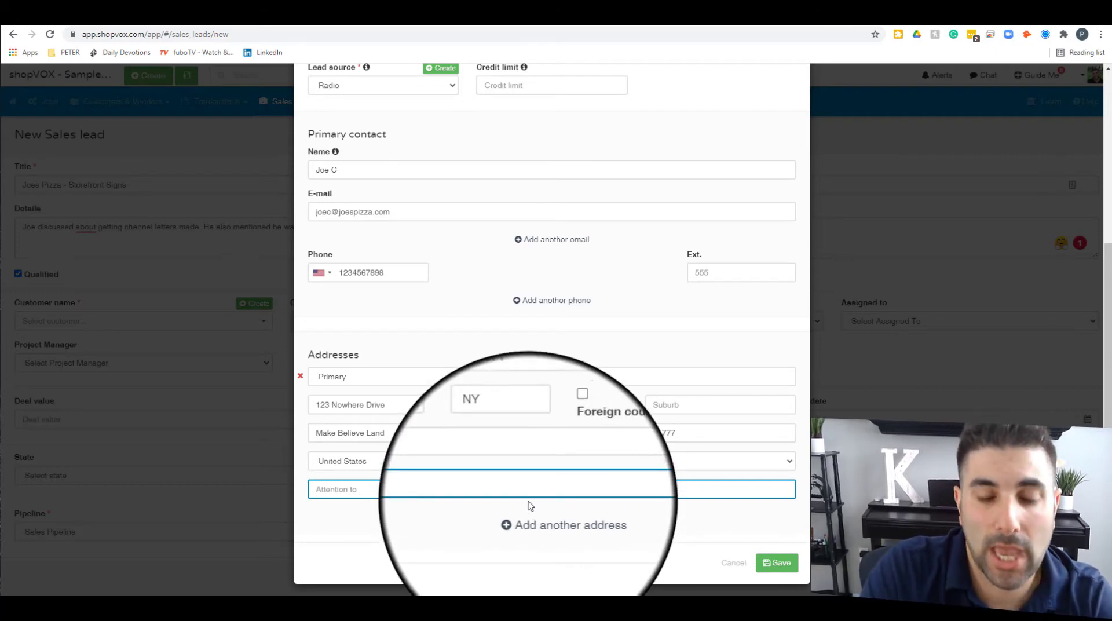
# Step: Save the Joe's Pizza Sample customer so it is attached to the sales lead
pyautogui.click(777, 563)
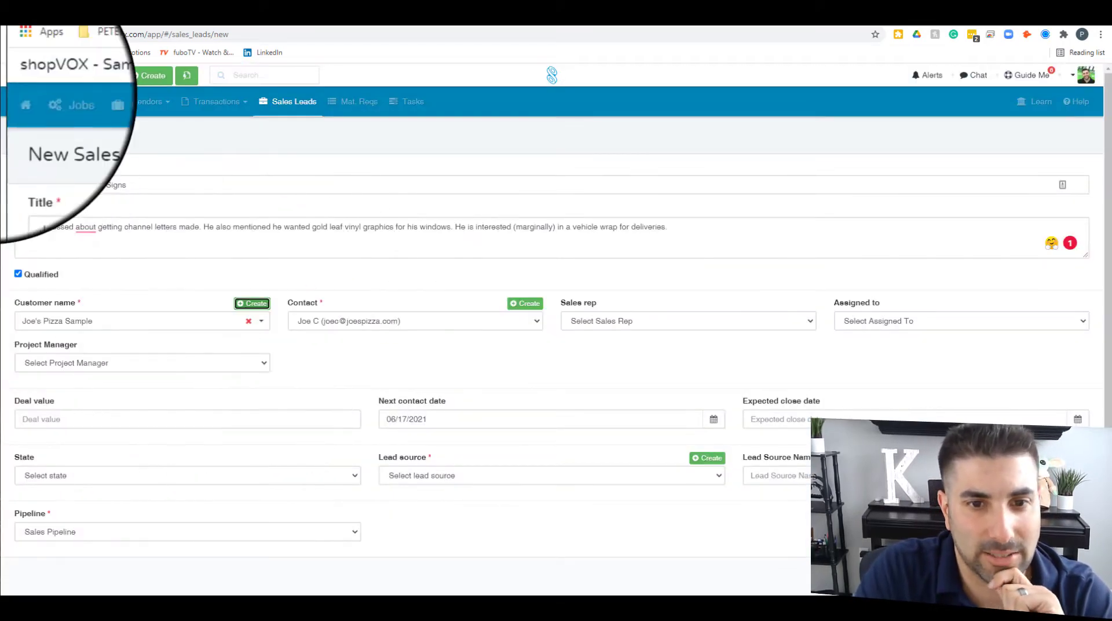
pyautogui.click(631, 321)
pyautogui.click(632, 337)
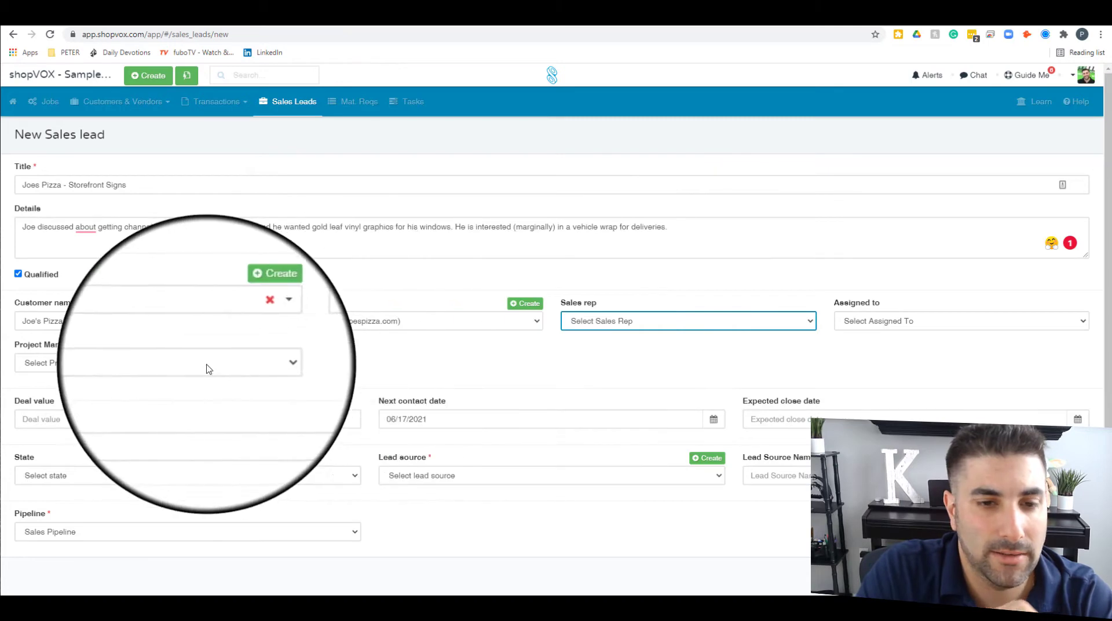
pyautogui.click(112, 426)
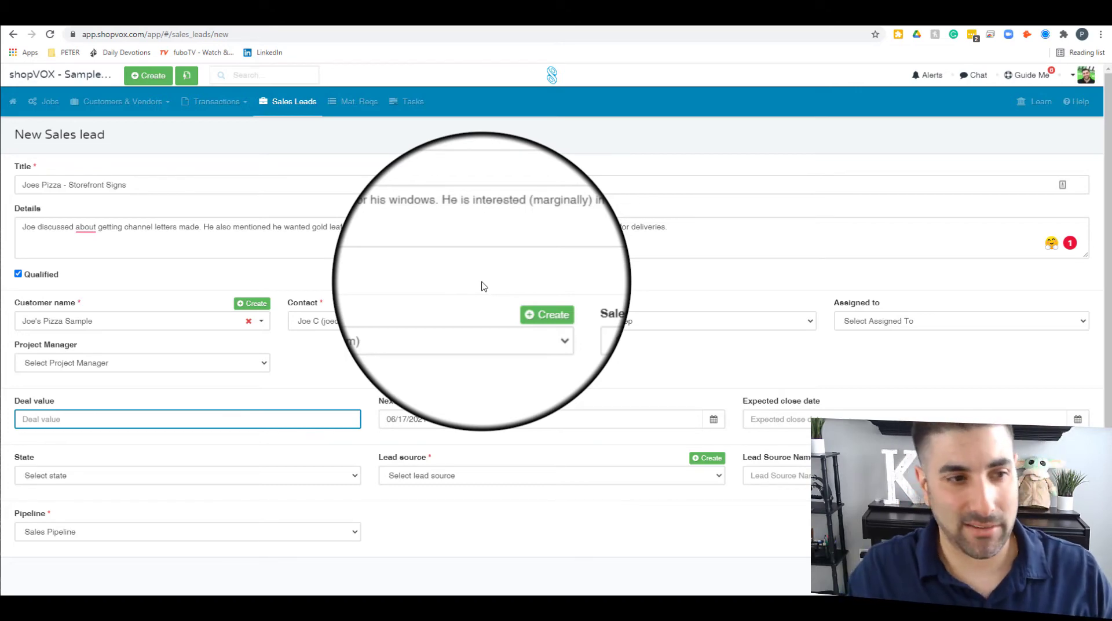
# Step: Set the deal value to 10,000 and the next contact date to 06/18/2021
pyautogui.write('10,0')
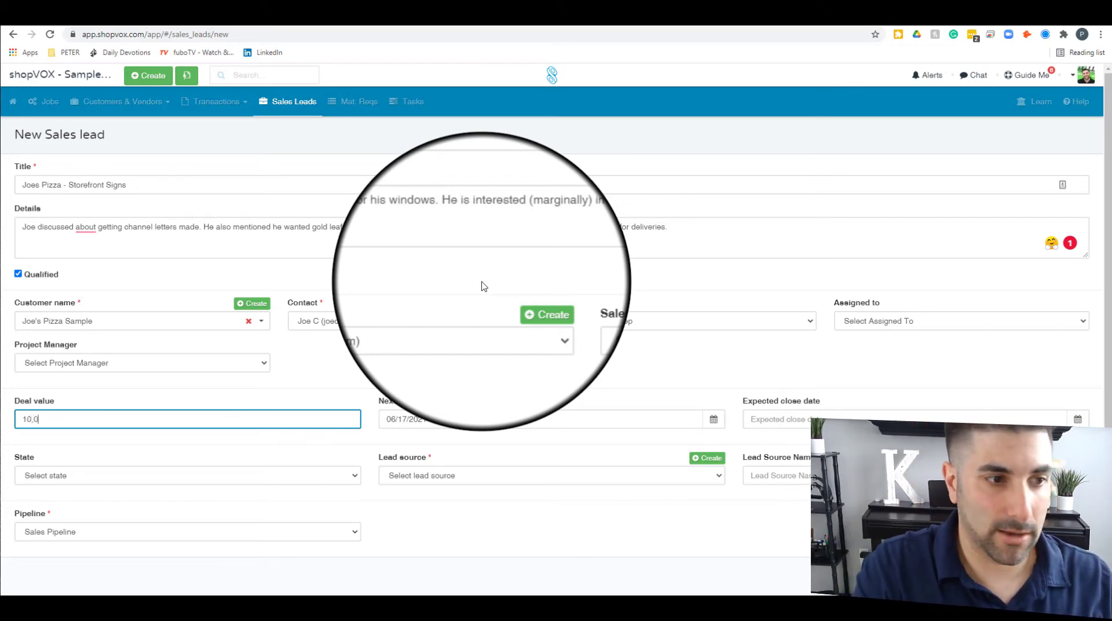
pyautogui.write('00')
pyautogui.click(524, 426)
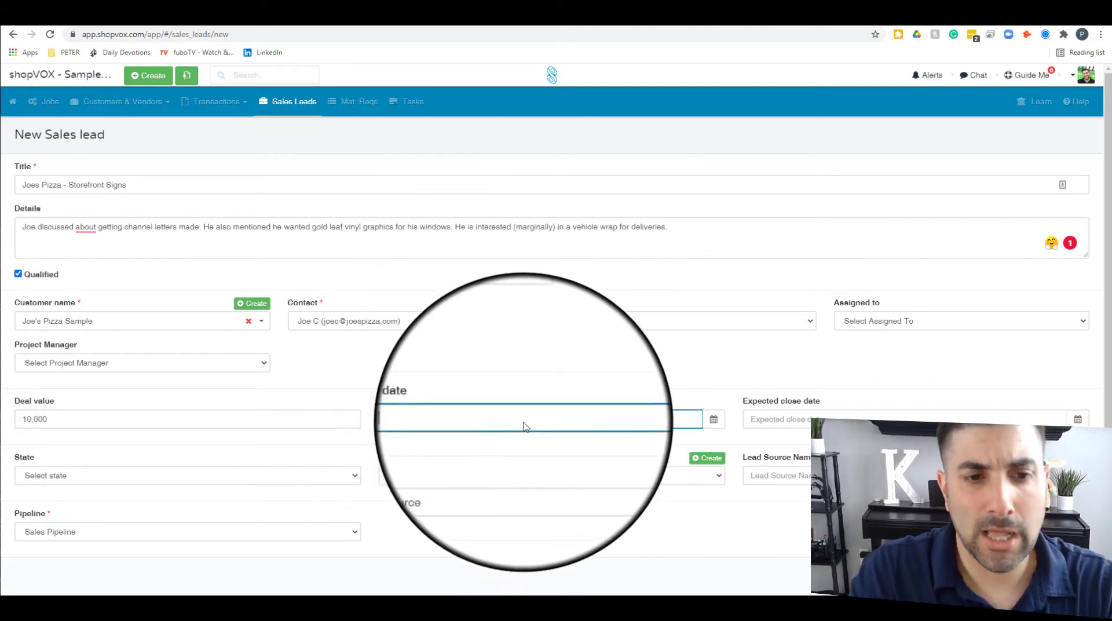
pyautogui.click(714, 419)
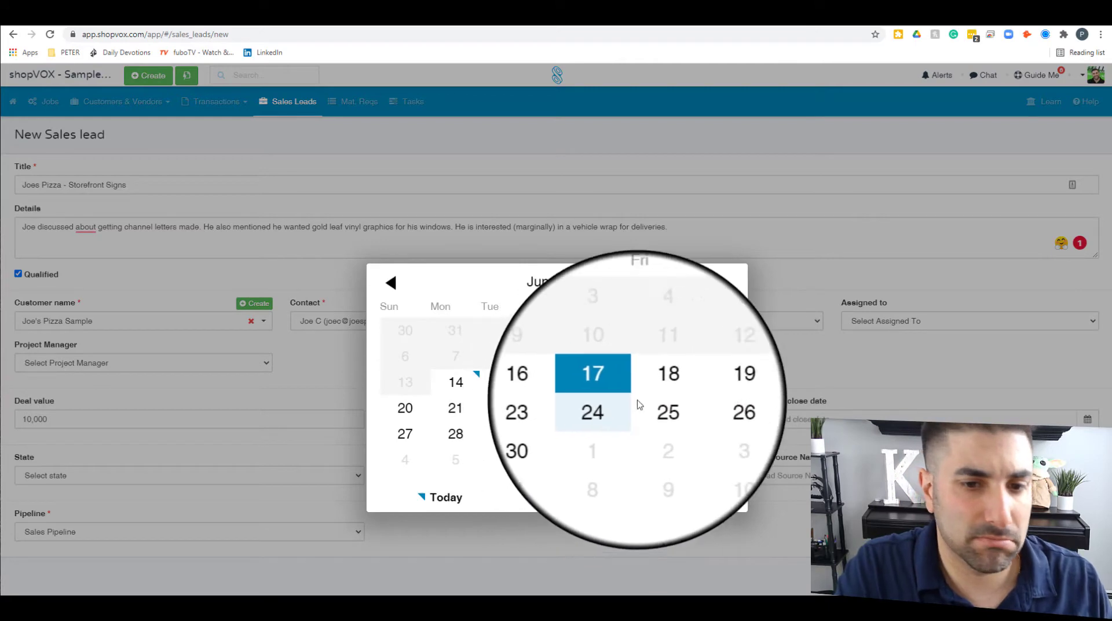
pyautogui.click(674, 384)
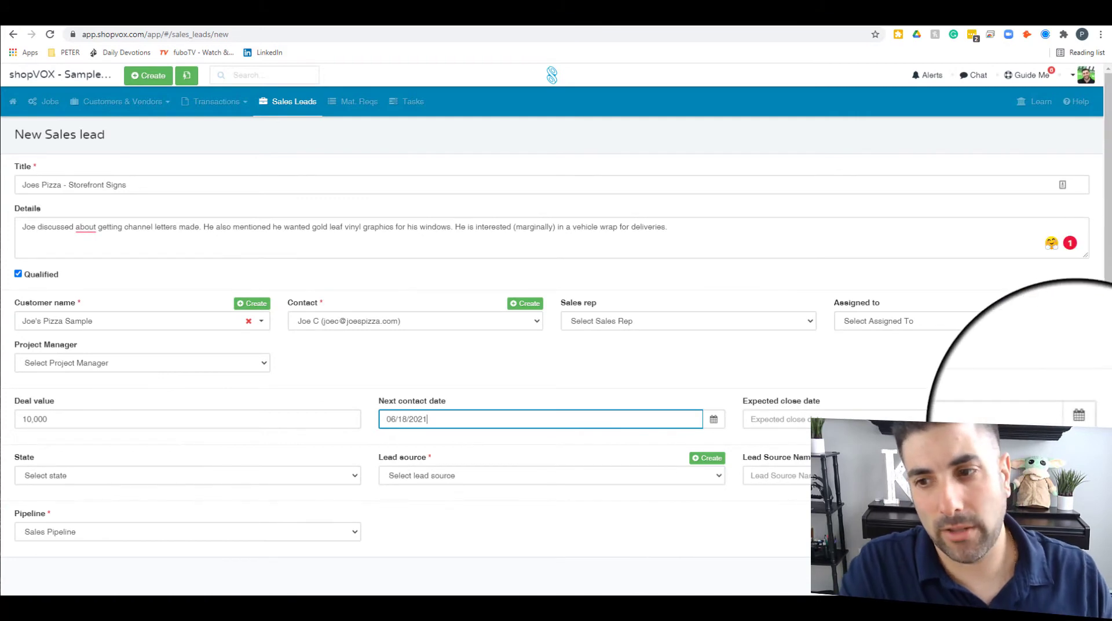
# Step: Set the expected close date to 07/17/2021
pyautogui.click(1078, 415)
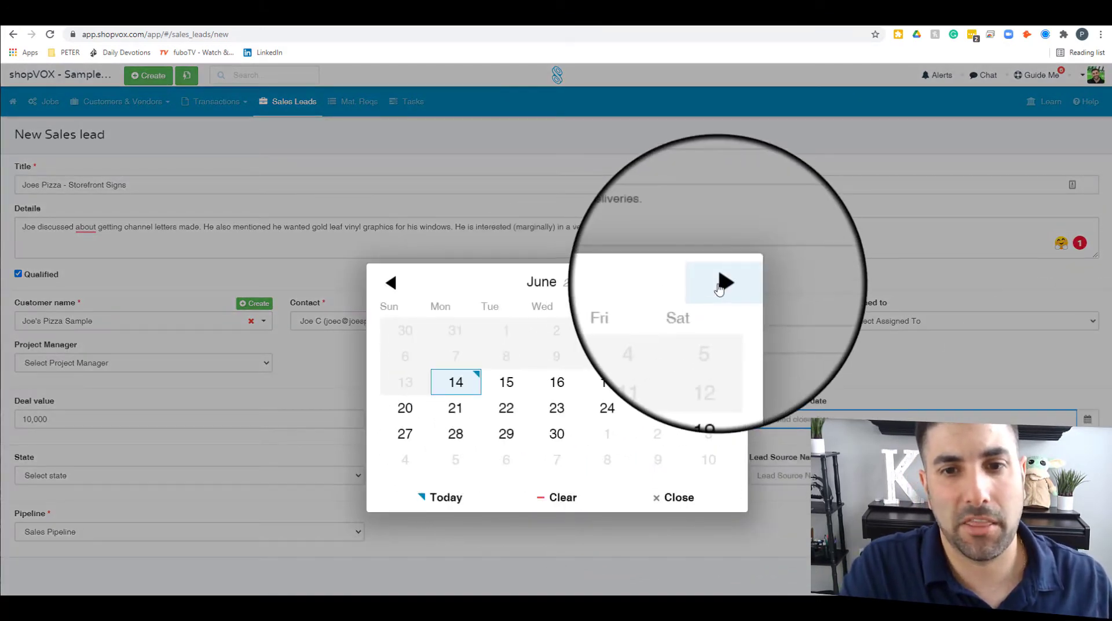
pyautogui.click(719, 284)
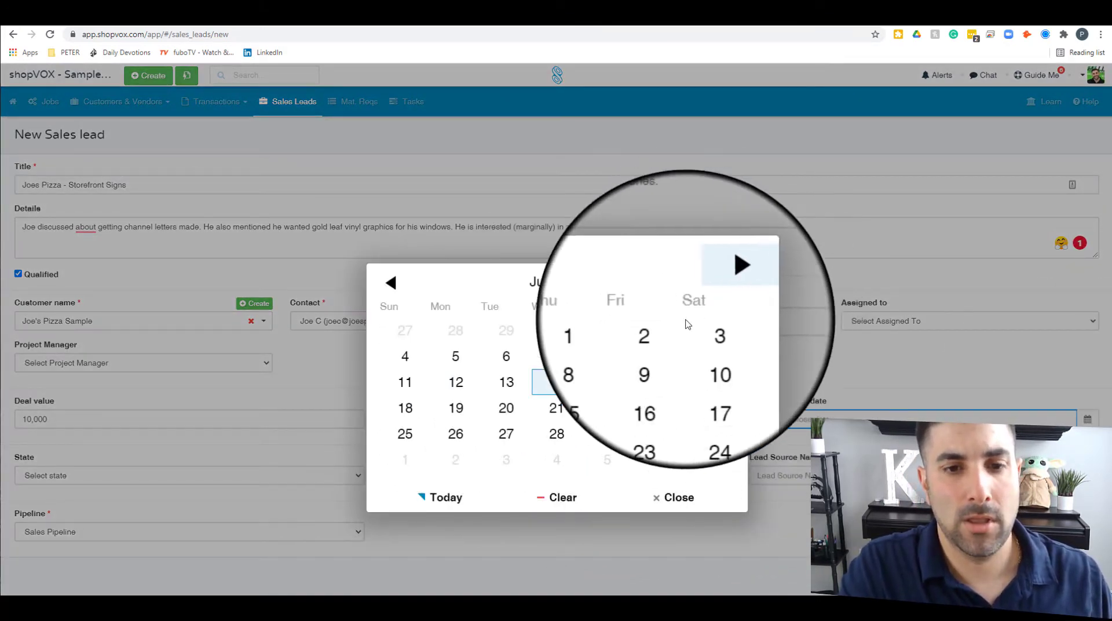
pyautogui.click(708, 382)
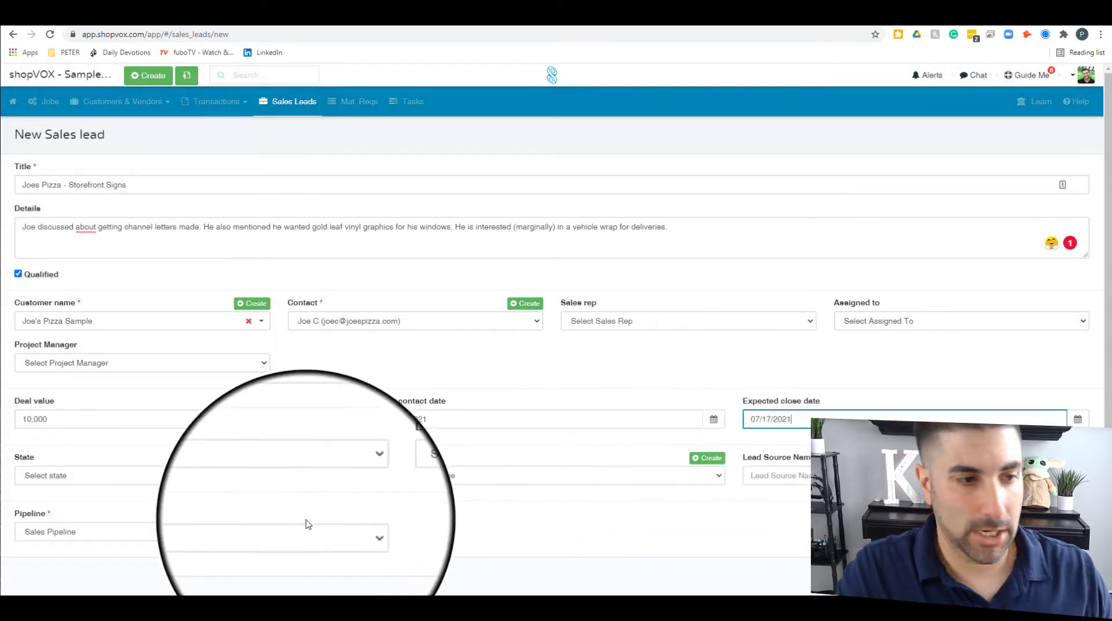
pyautogui.scroll(-1, 261, 516)
# Step: Choose New as the lead's State and Radio as its Lead source
pyautogui.click(130, 471)
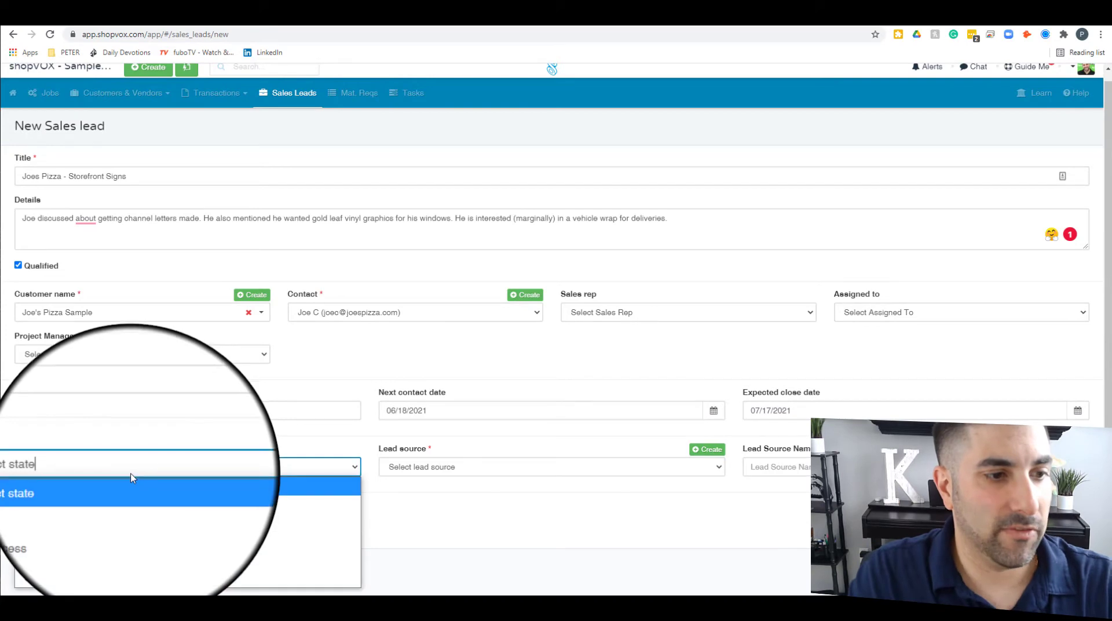
pyautogui.click(125, 505)
pyautogui.click(539, 470)
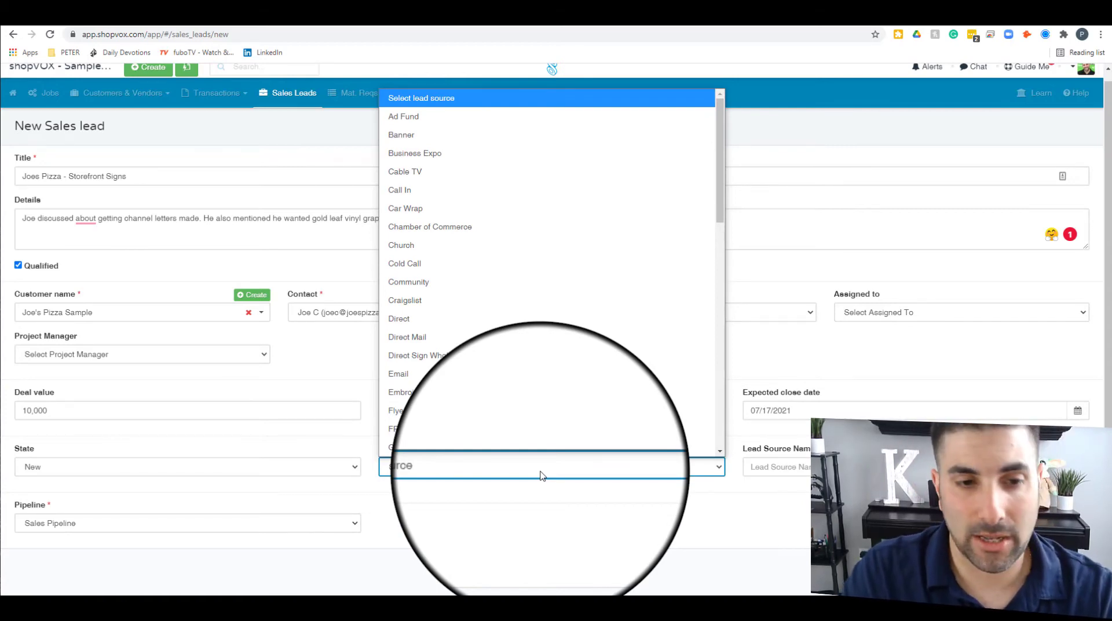
pyautogui.scroll(-2, 516, 356)
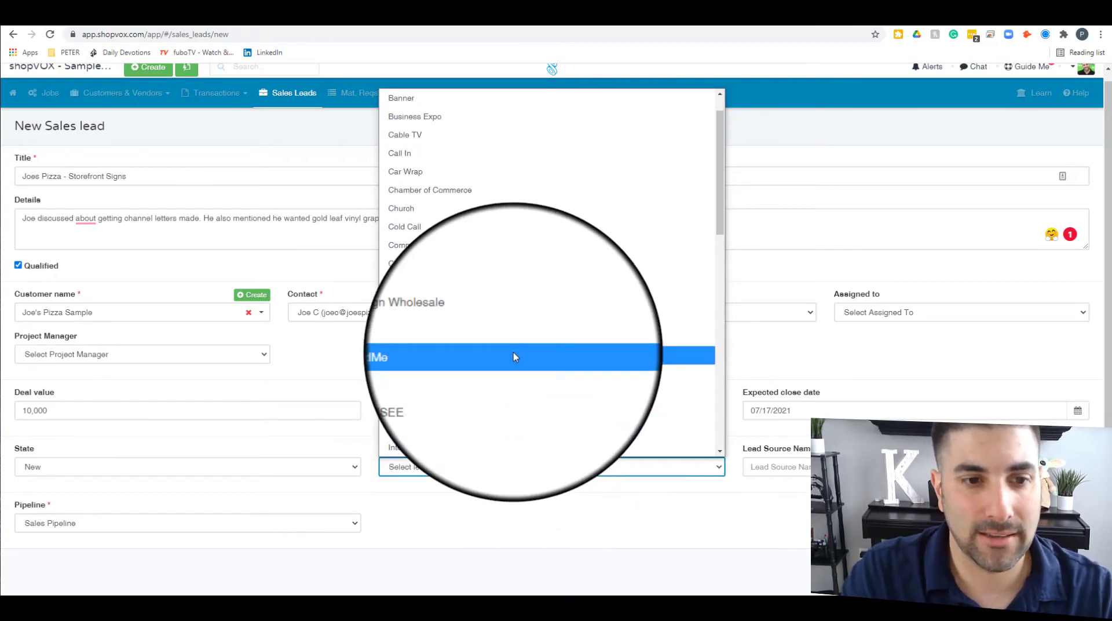
pyautogui.scroll(-3, 516, 356)
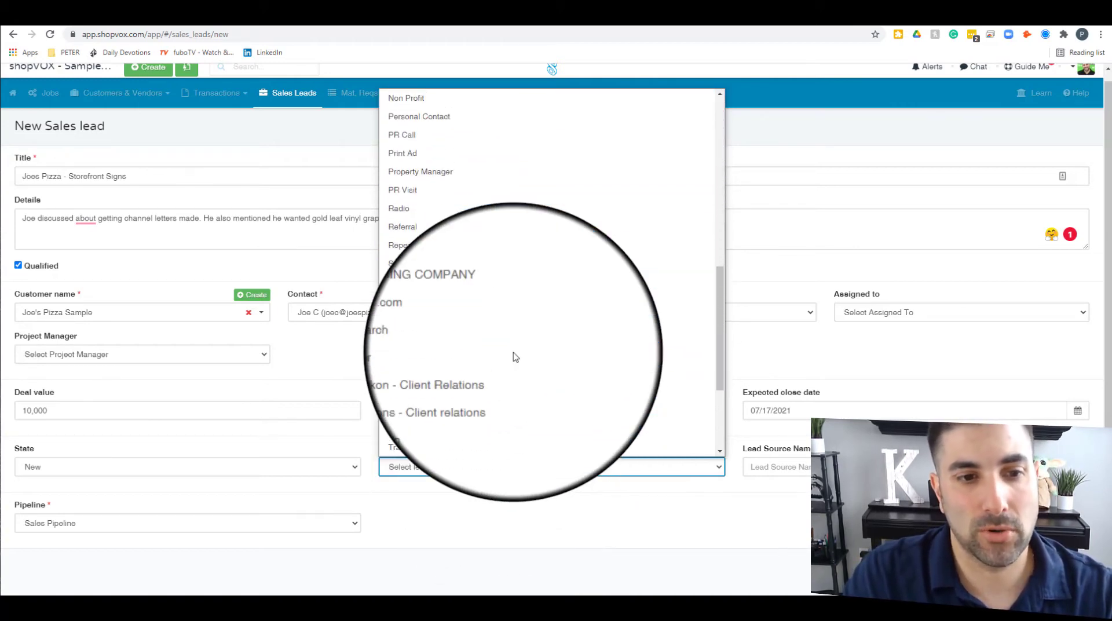
pyautogui.scroll(3, 514, 355)
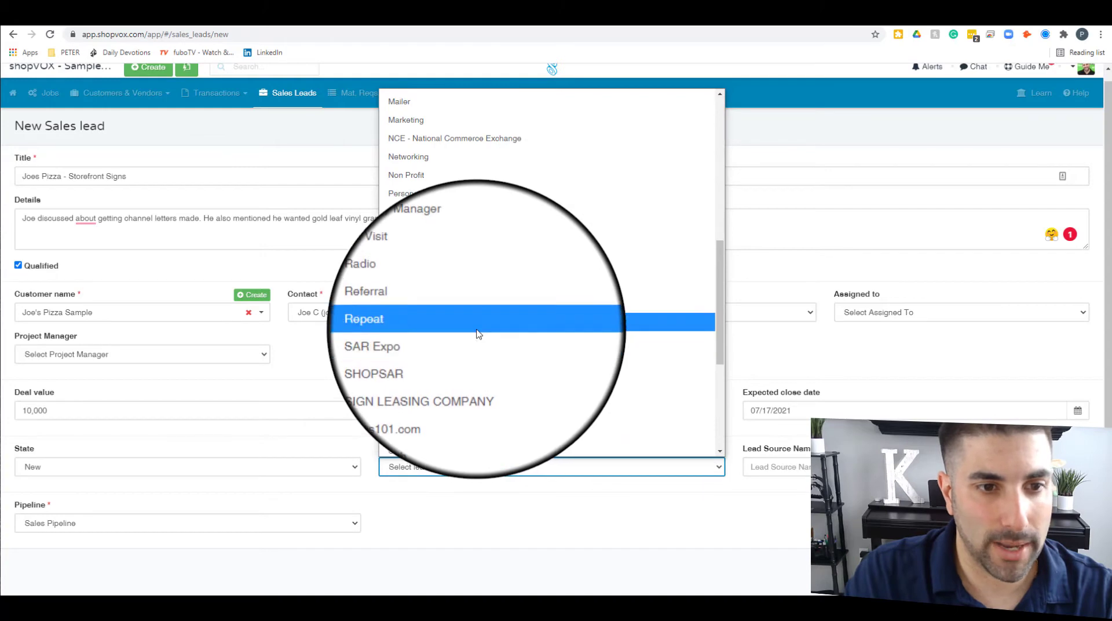
pyautogui.click(482, 291)
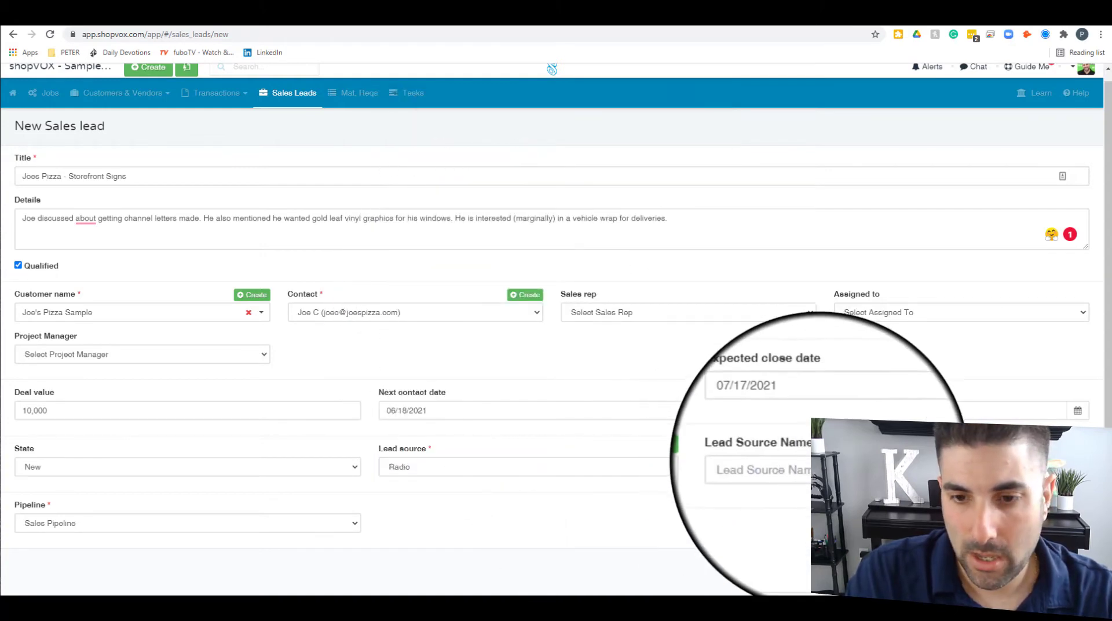
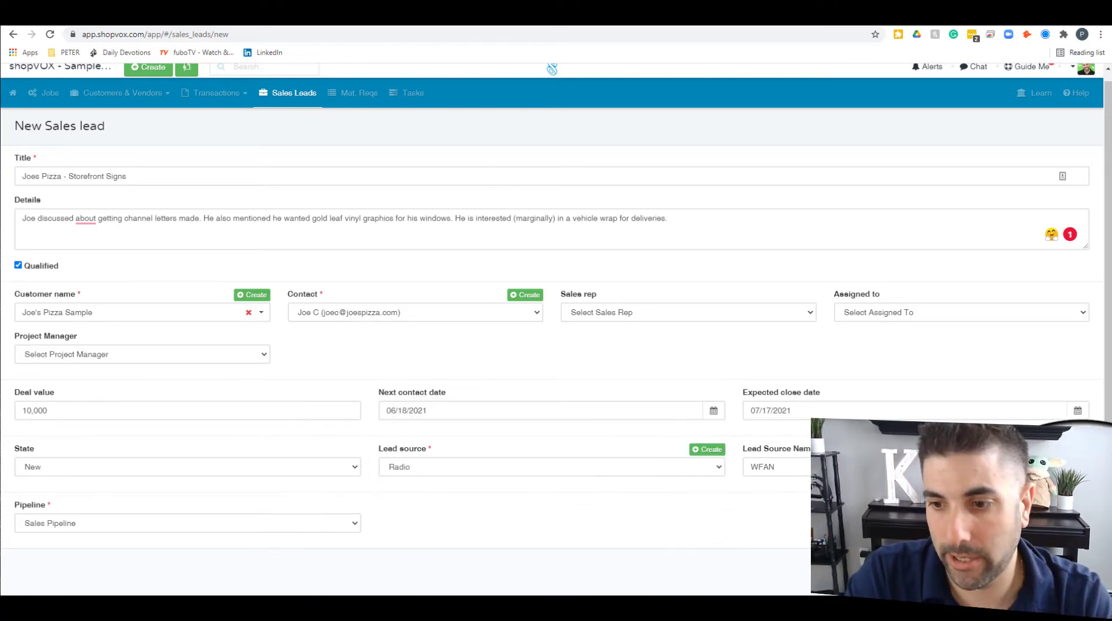
# Step: Save the new Joes Pizza - Storefront Signs lead and view its record page
pyautogui.press('Return')
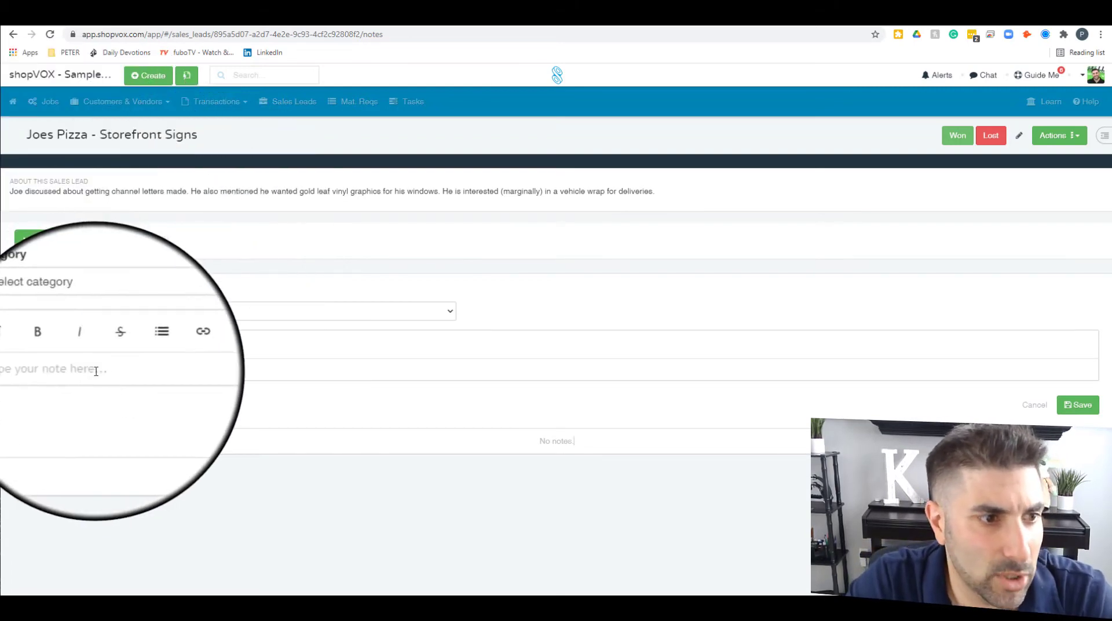
# Step: Save a Note-category note: Joe likes red channels and the sign from the guy next door
pyautogui.click(111, 312)
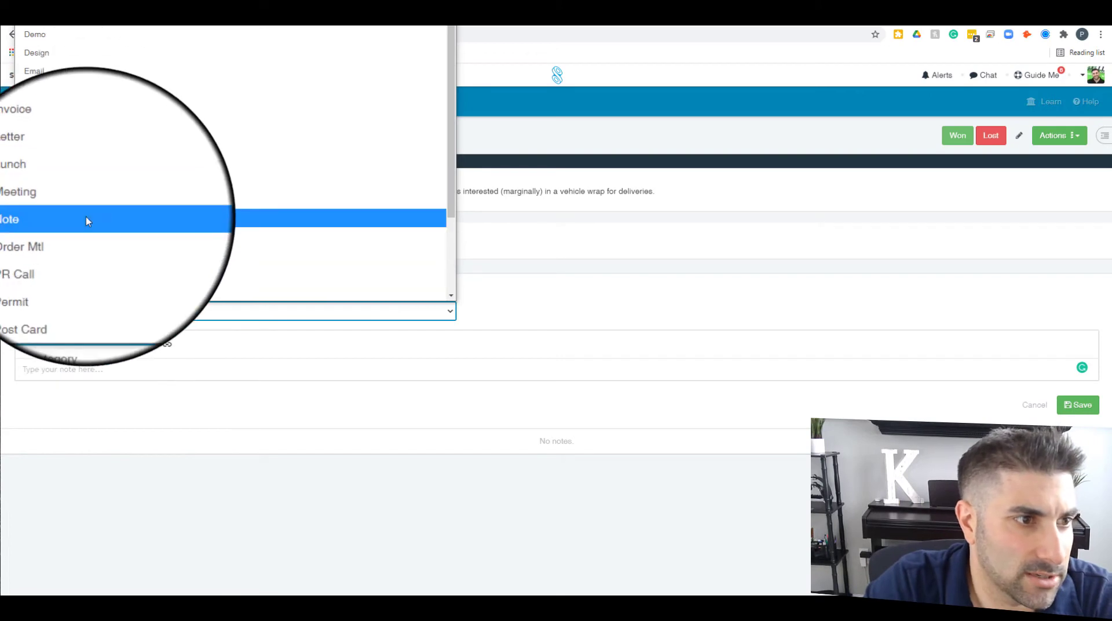
pyautogui.click(91, 220)
pyautogui.click(196, 375)
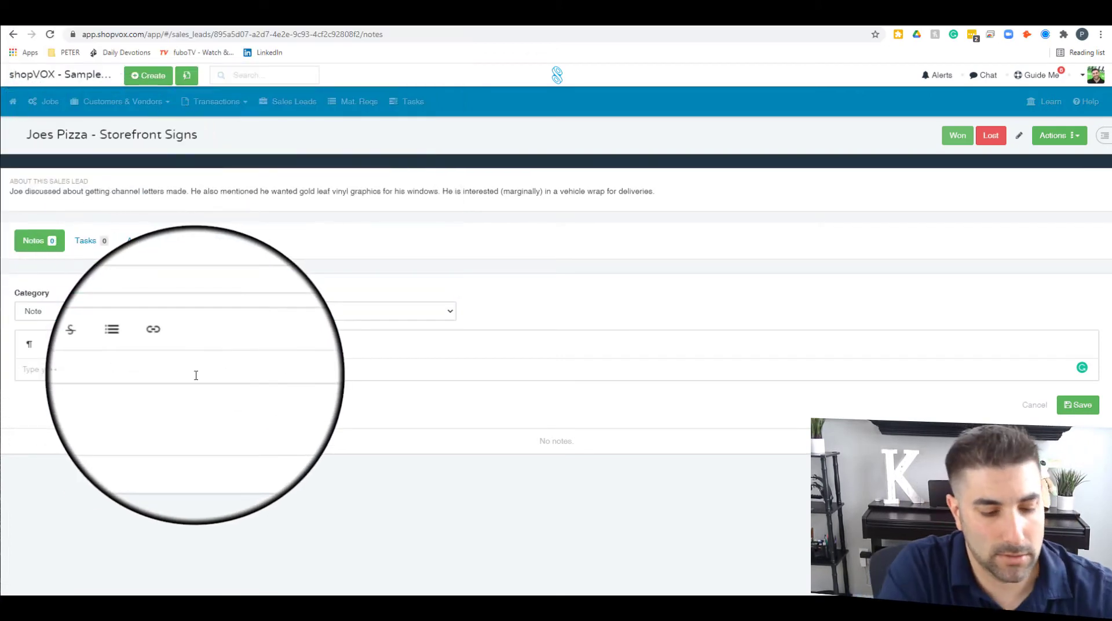
pyautogui.write('Joe an')
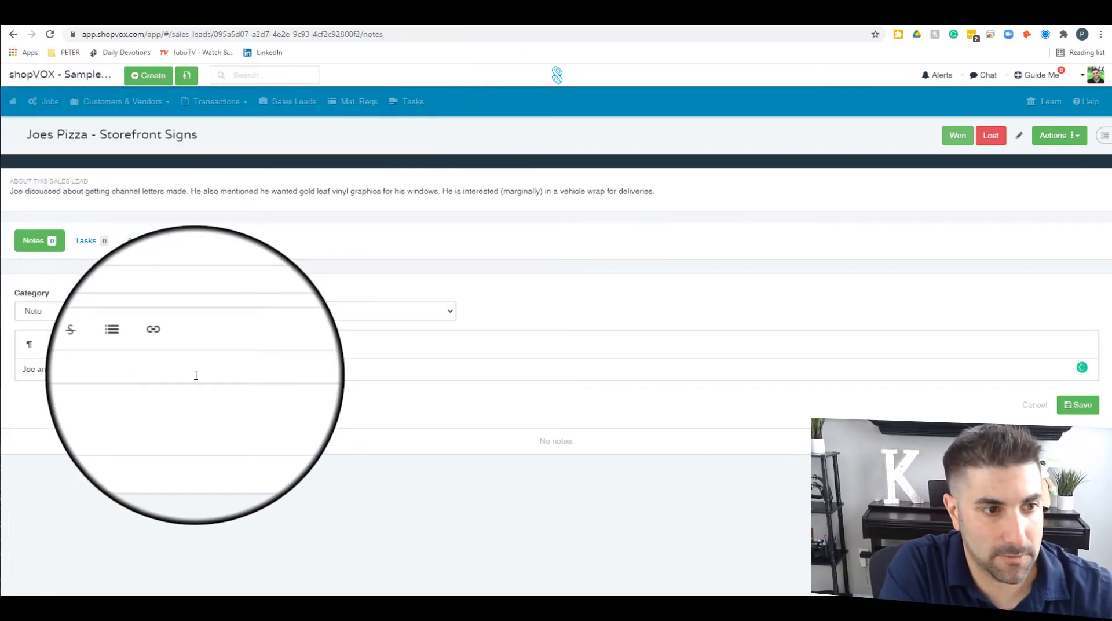
pyautogui.write('likes red chan')
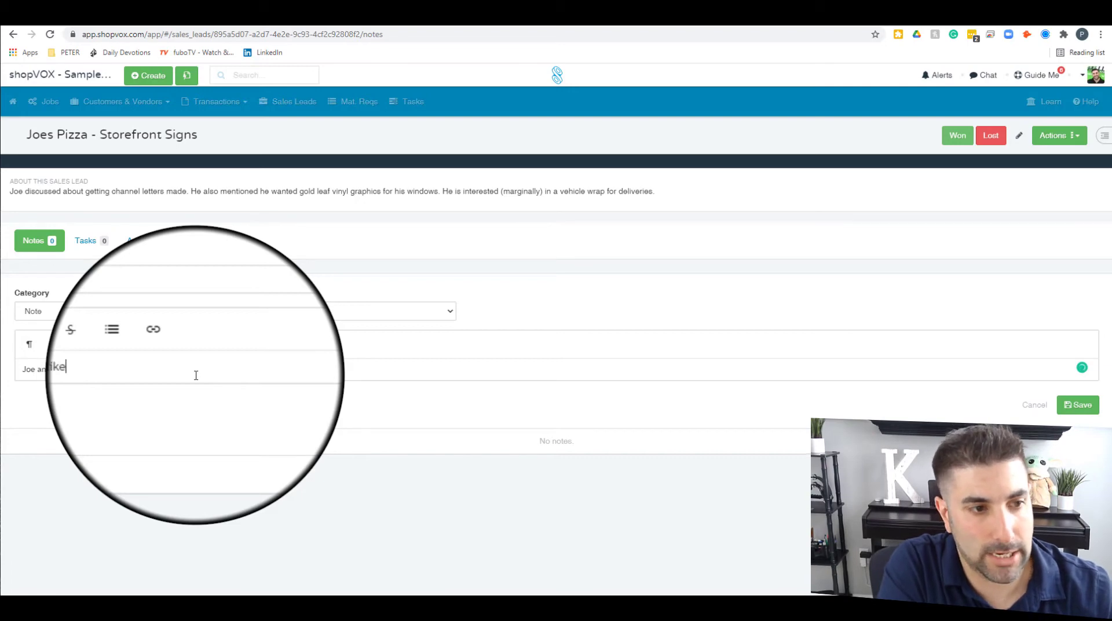
pyautogui.write('nels')
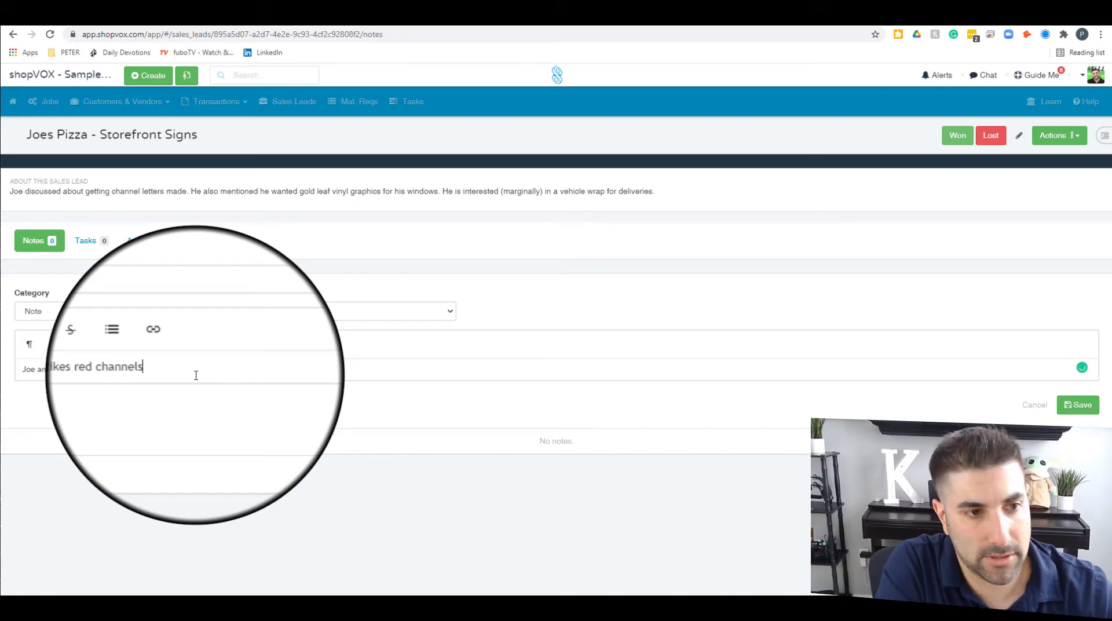
pyautogui.write('.')
pyautogui.press('BackSpace')
pyautogui.write('and ')
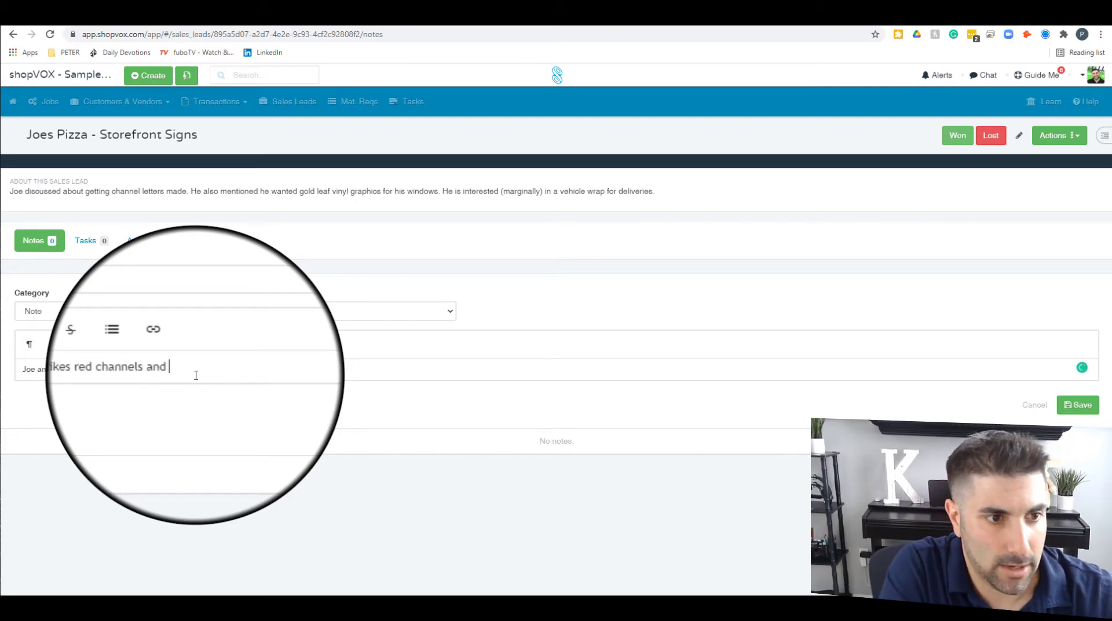
pyautogui.write('he also likes ')
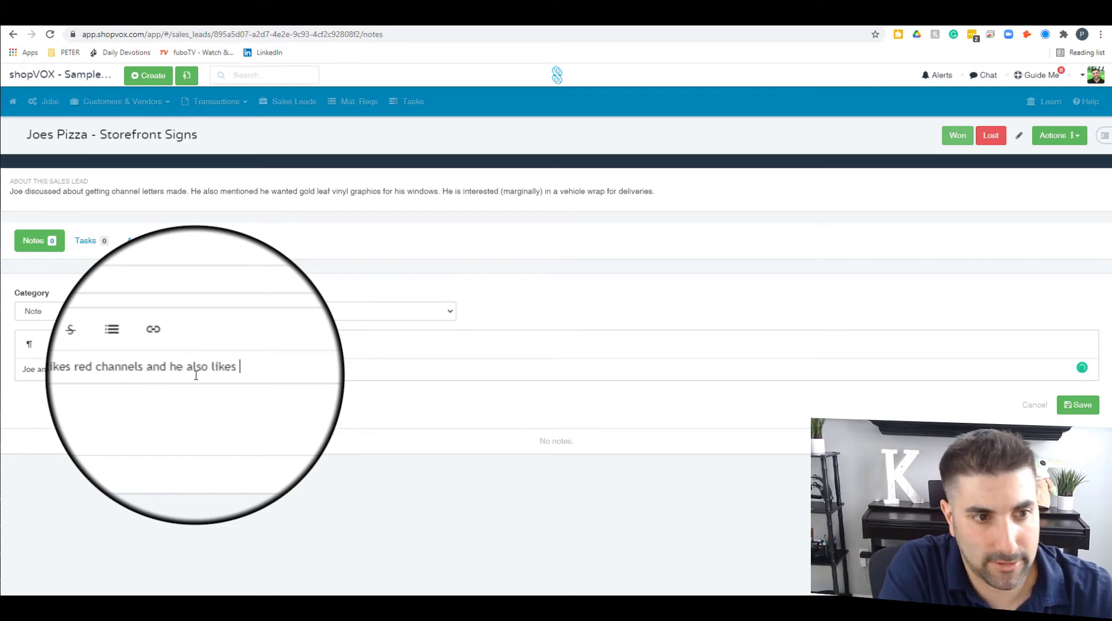
pyautogui.write('the sign from the g')
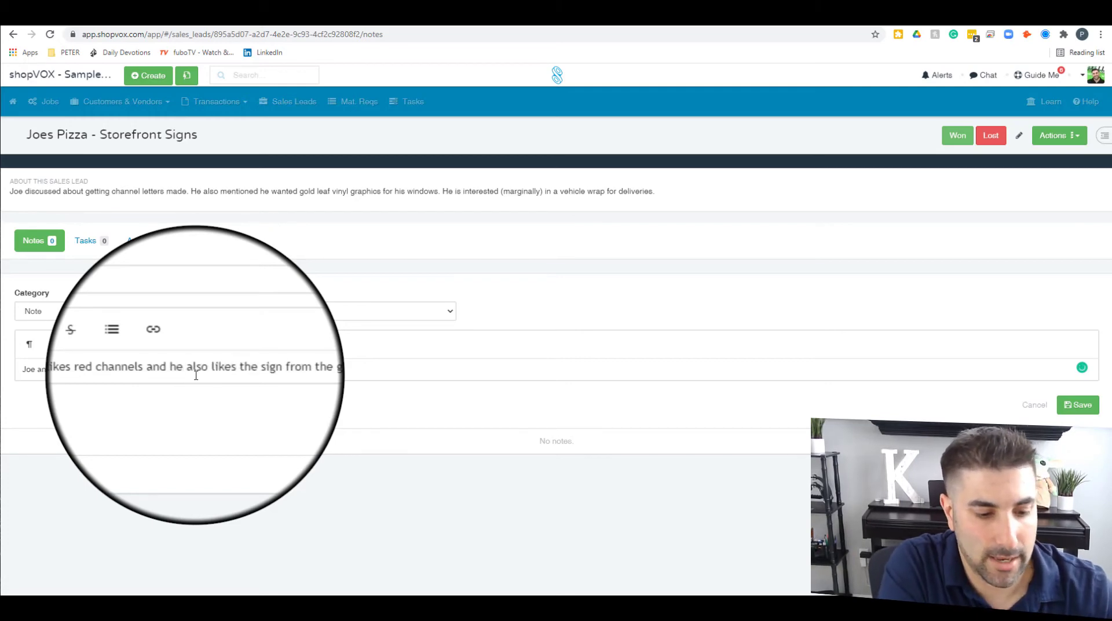
pyautogui.write('uy next door.')
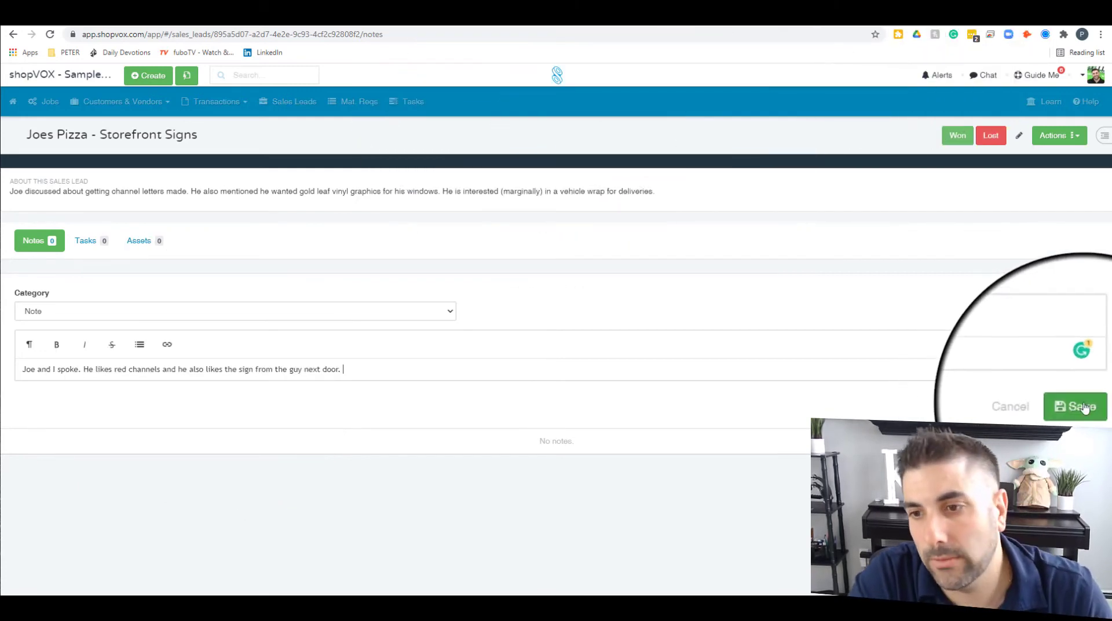
pyautogui.click(1078, 404)
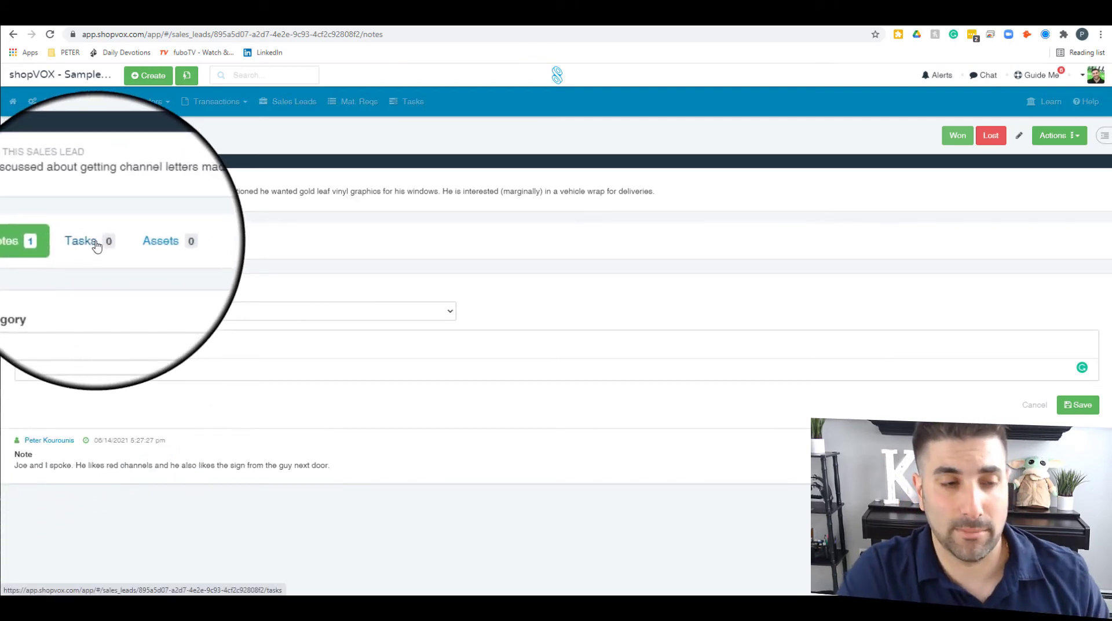
# Step: Draft a task titled 'Design Mockup for Joes Pizza' and start its description referencing the lead's notes
pyautogui.click(96, 244)
pyautogui.click(116, 303)
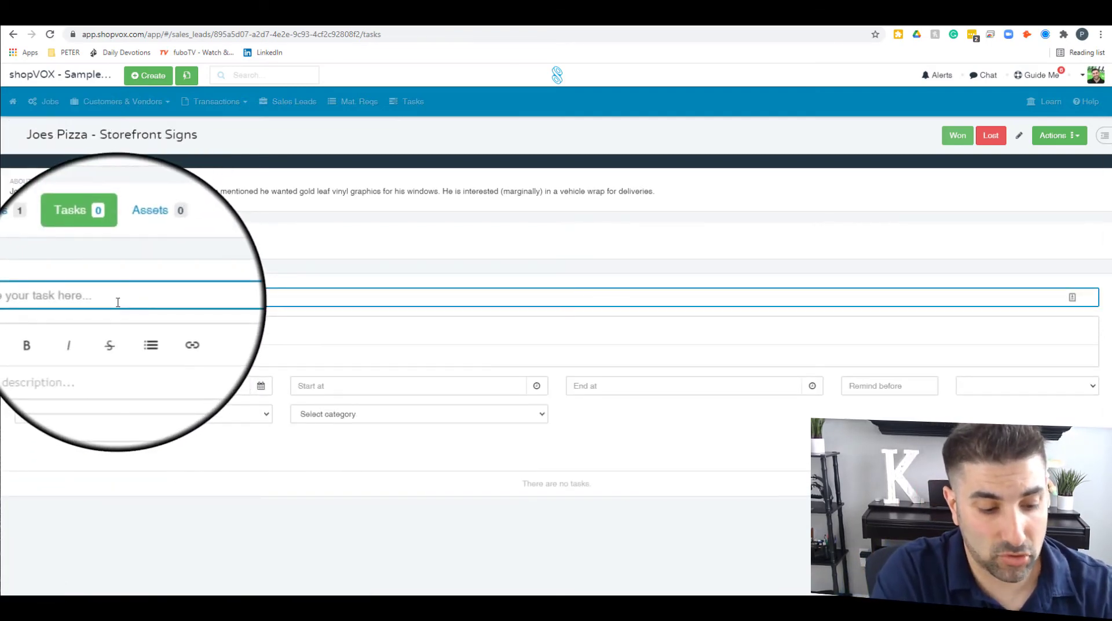
pyautogui.write('Design Mock up')
pyautogui.press('BackSpace')
pyautogui.press('BackSpace')
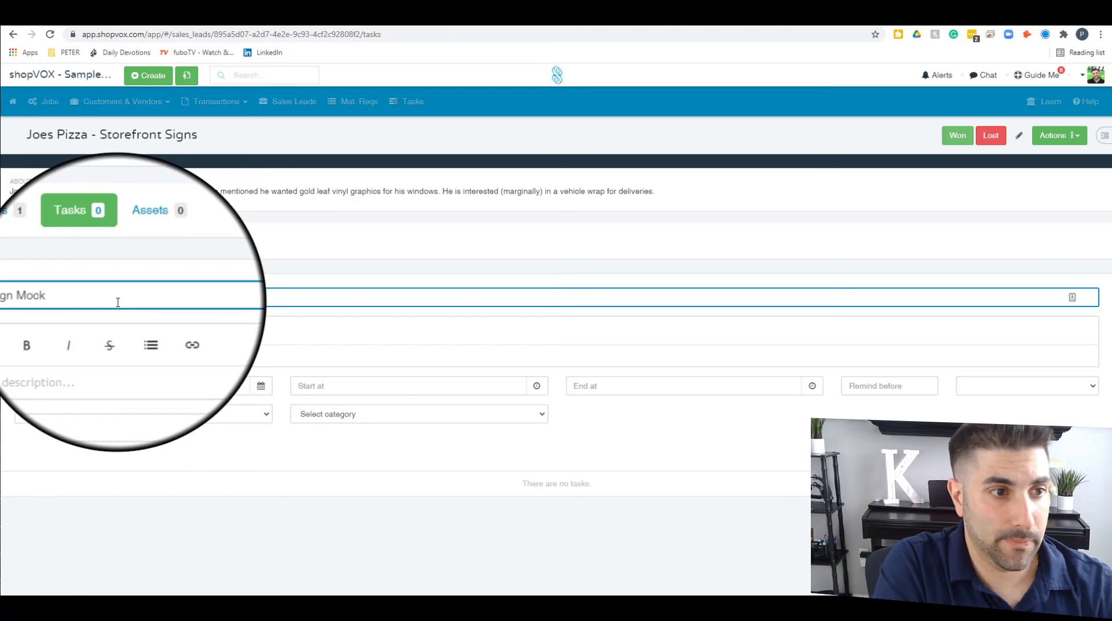
pyautogui.write('up for Joe')
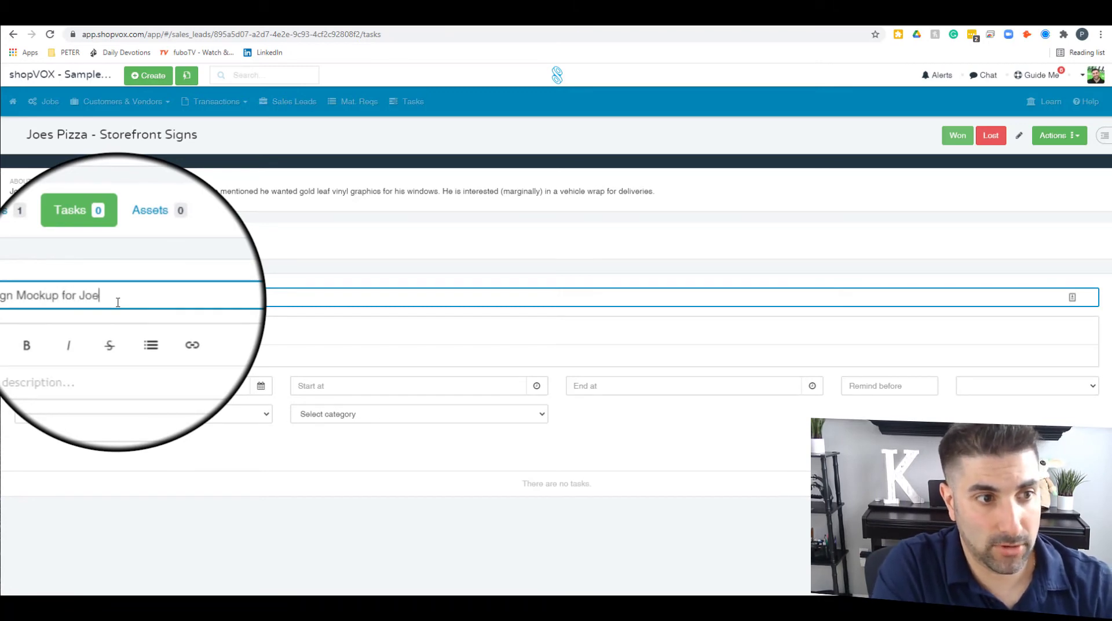
pyautogui.write('s Pizza')
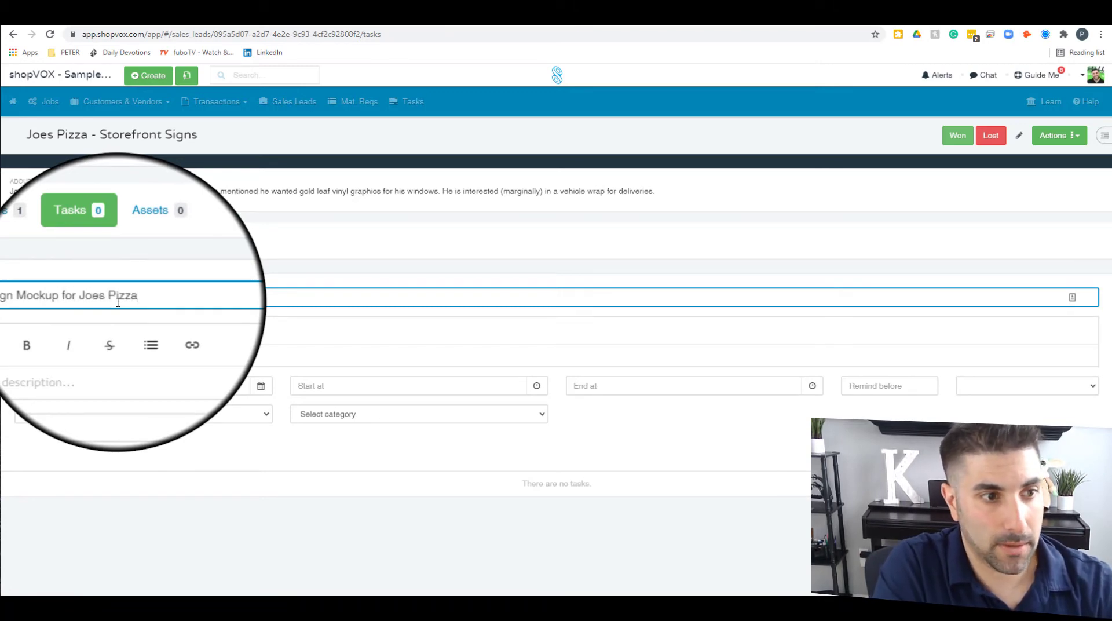
pyautogui.press('Tab')
pyautogui.write('Add notes in')
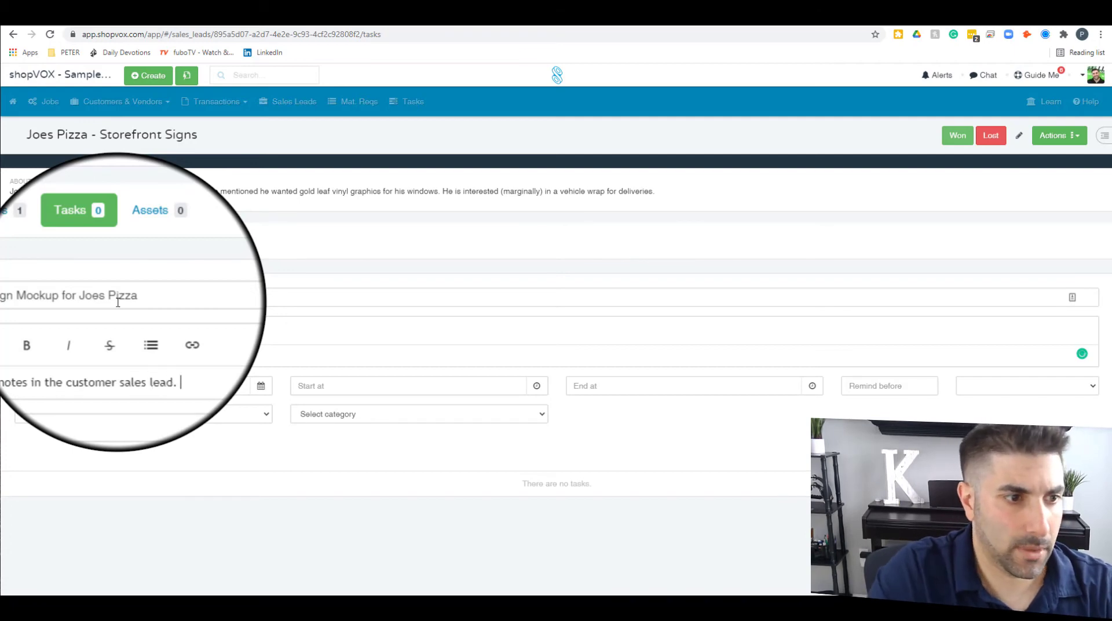
# Step: Schedule the task for 06/16/2021, from 08:30 AM to 10:30 PM
pyautogui.click(260, 385)
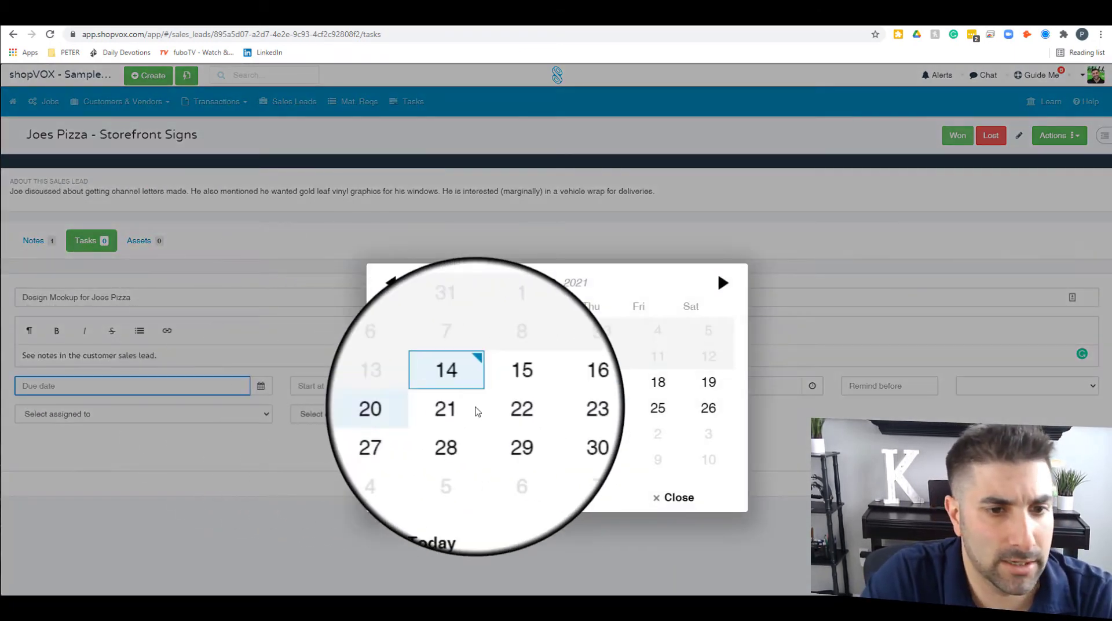
pyautogui.click(536, 383)
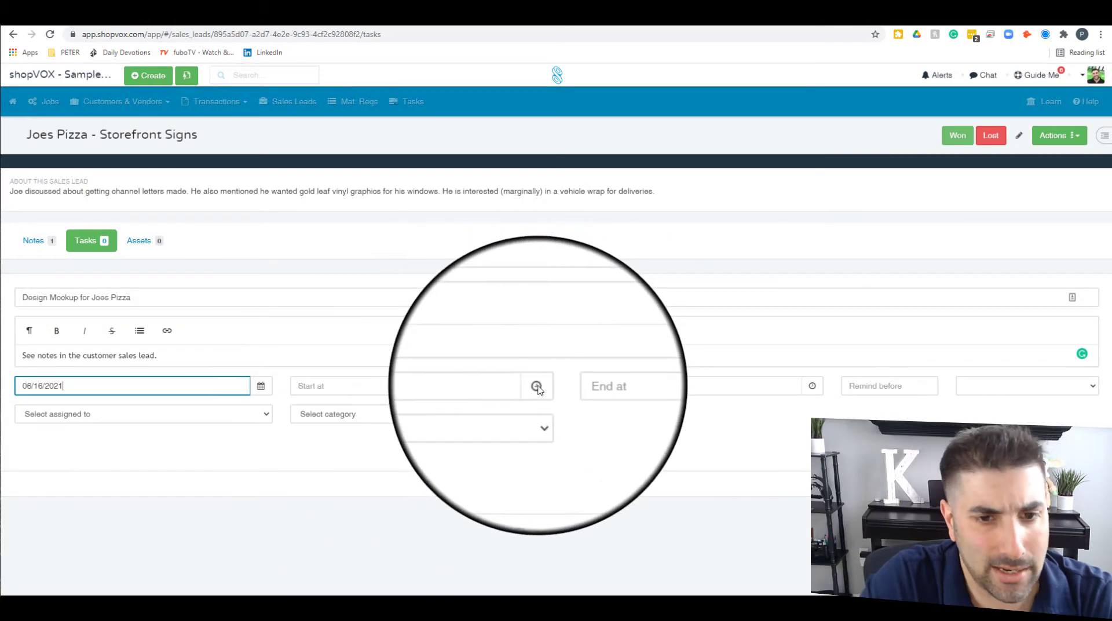
pyautogui.click(538, 387)
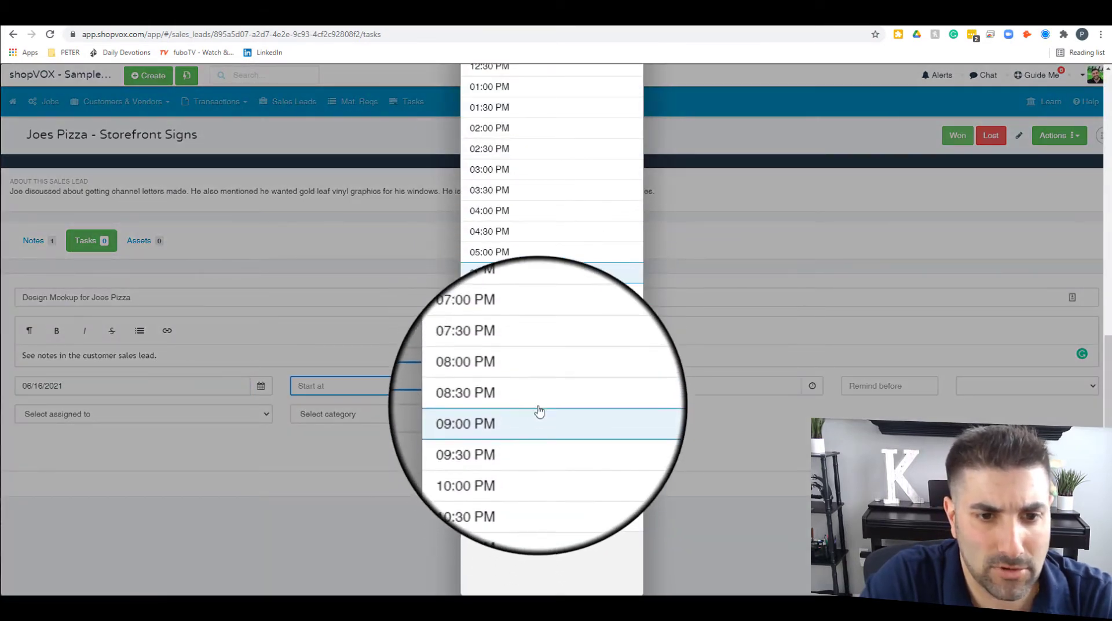
pyautogui.scroll(6, 553, 302)
pyautogui.scroll(4, 556, 286)
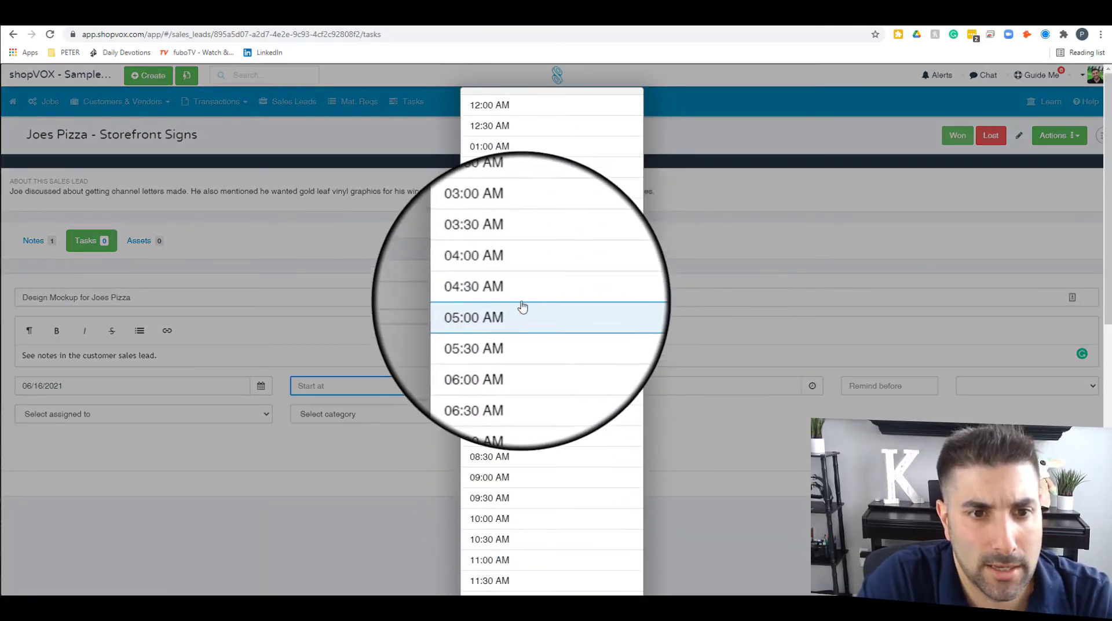
pyautogui.scroll(-3, 501, 290)
pyautogui.click(498, 399)
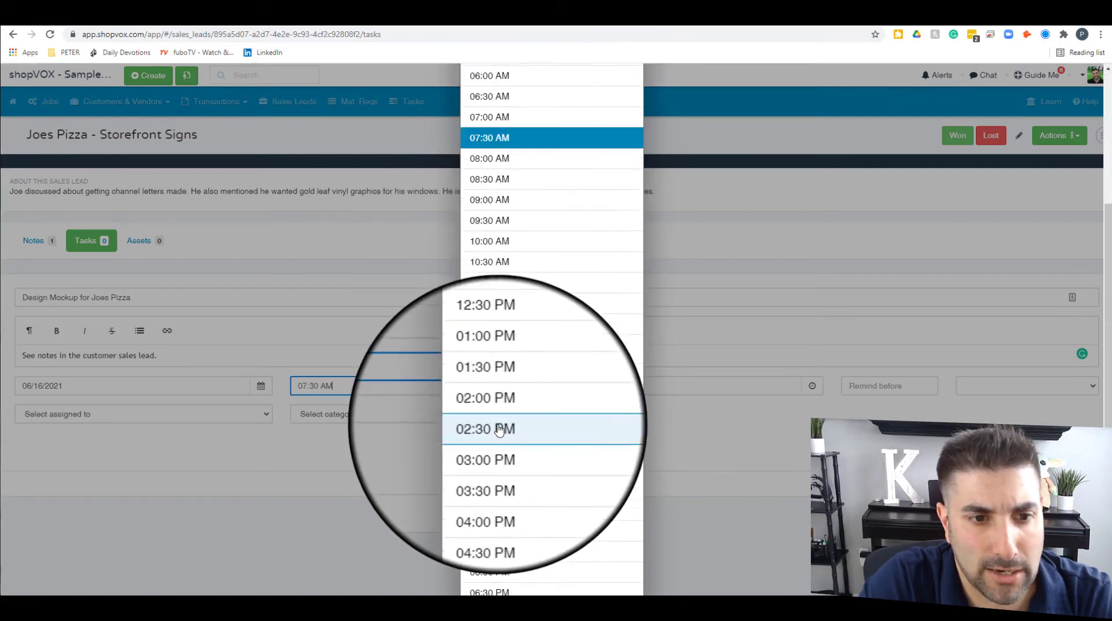
pyautogui.click(529, 387)
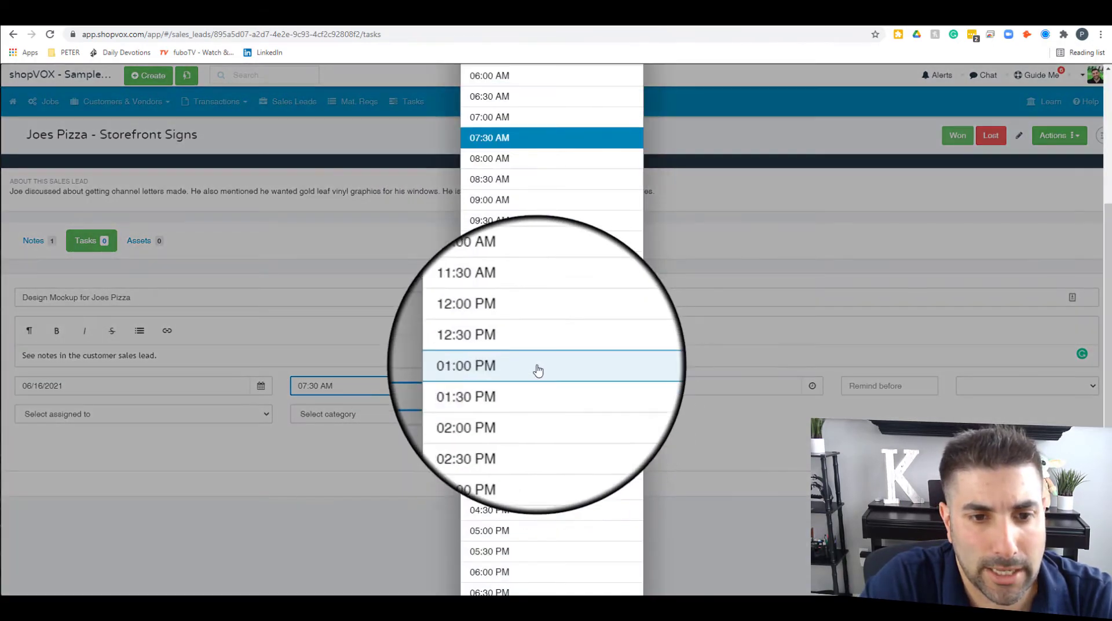
pyautogui.click(556, 179)
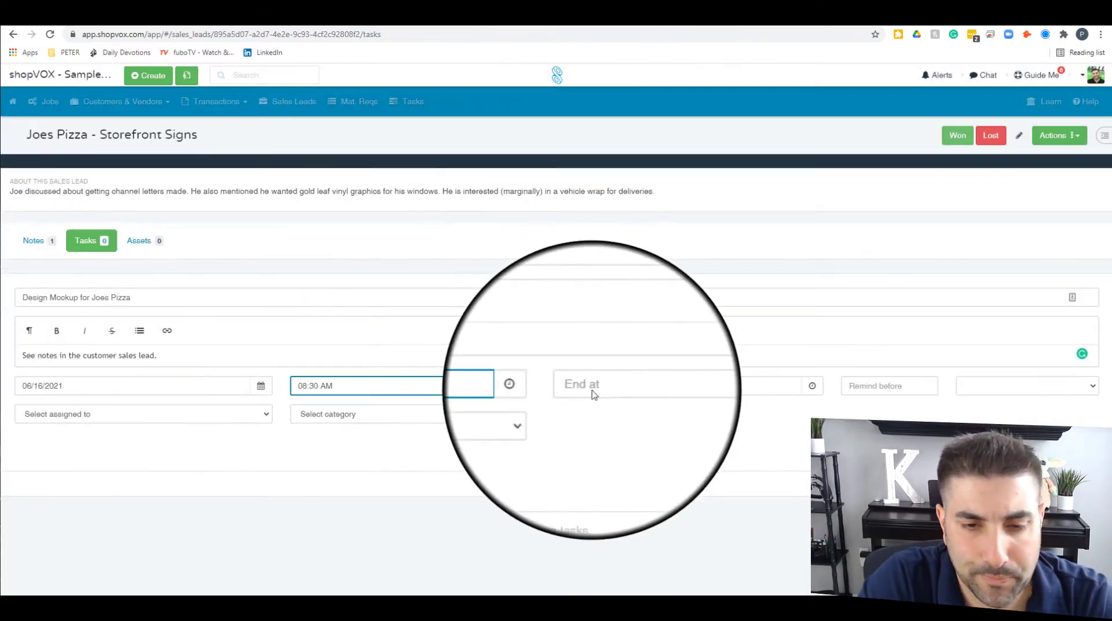
pyautogui.click(593, 389)
pyautogui.click(802, 386)
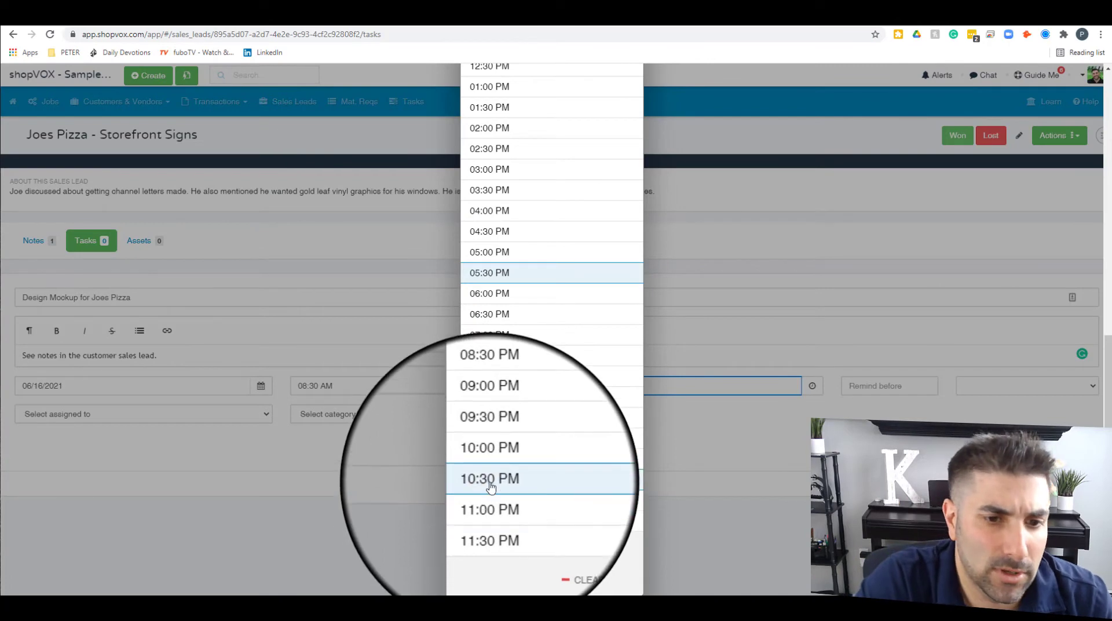
pyautogui.click(510, 479)
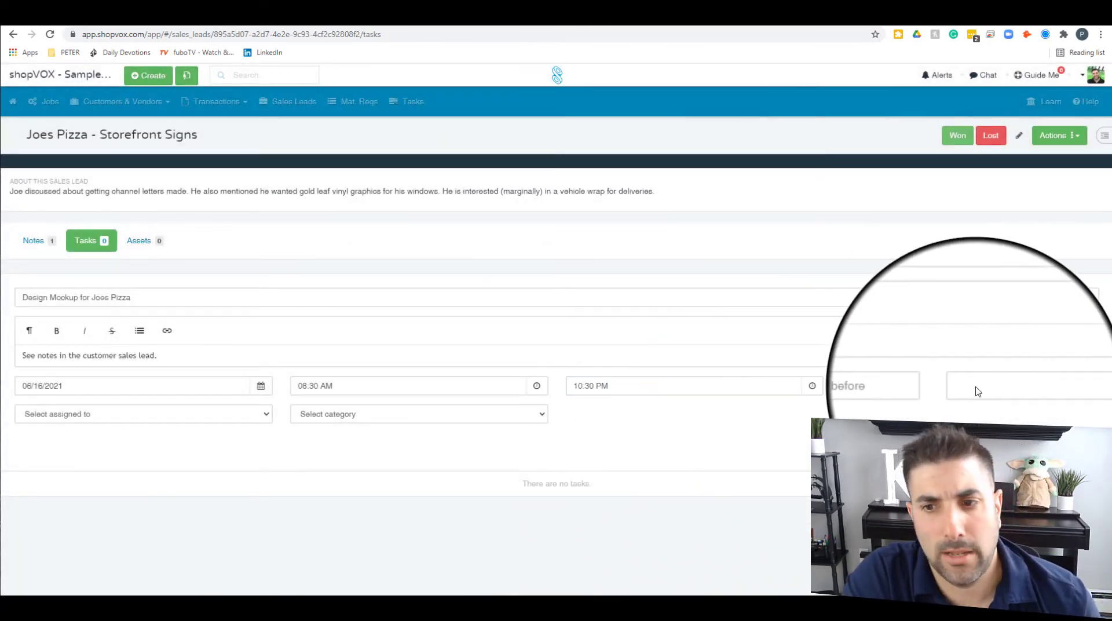
# Step: Set a 1-day reminder, assign a team member, categorise it Design, and save the task
pyautogui.click(904, 387)
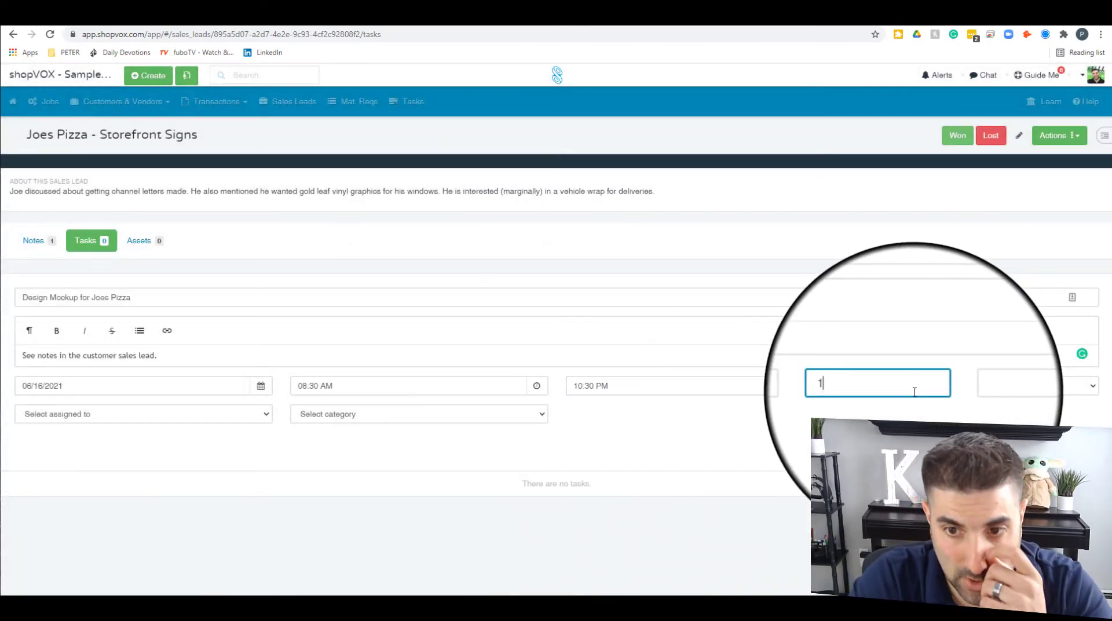
pyautogui.write('1')
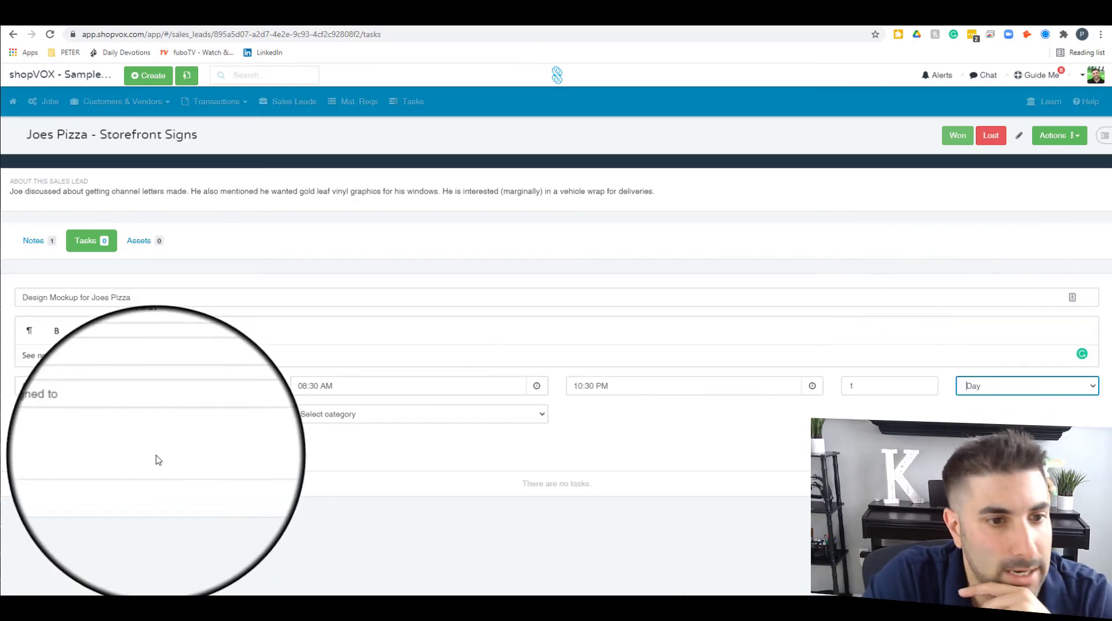
pyautogui.click(147, 415)
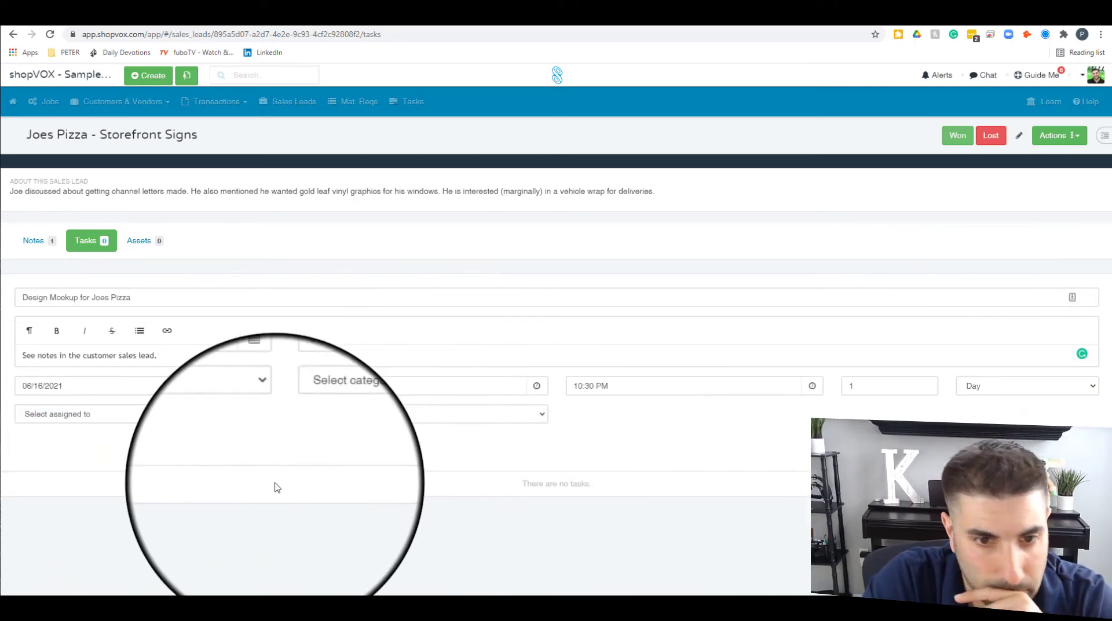
pyautogui.click(168, 411)
pyautogui.click(116, 443)
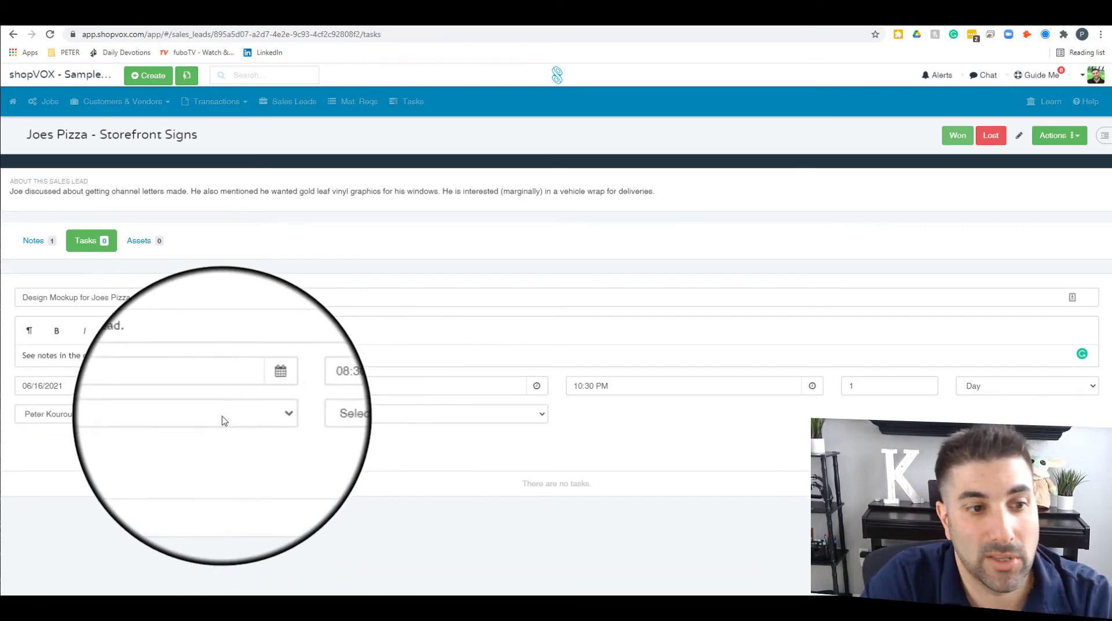
pyautogui.click(64, 415)
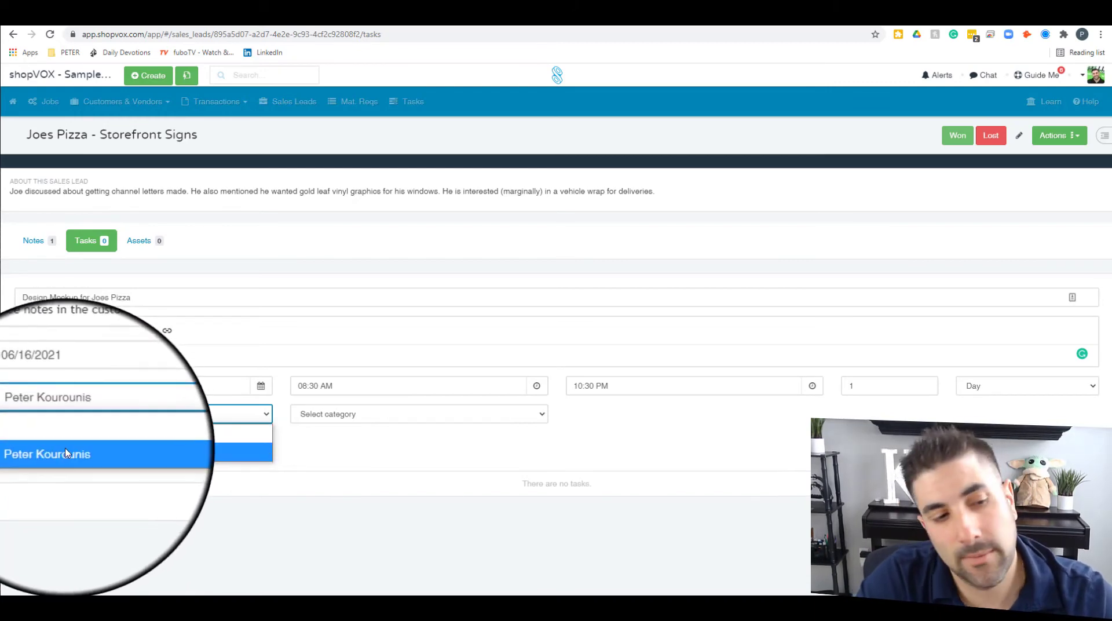
pyautogui.click(65, 453)
pyautogui.click(387, 415)
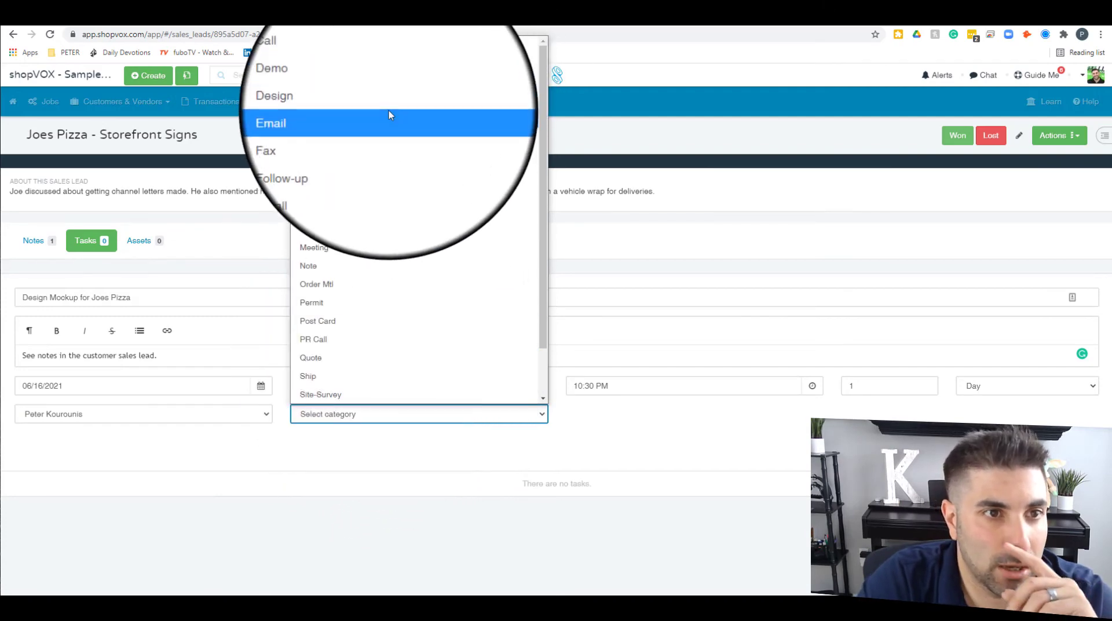
pyautogui.click(389, 157)
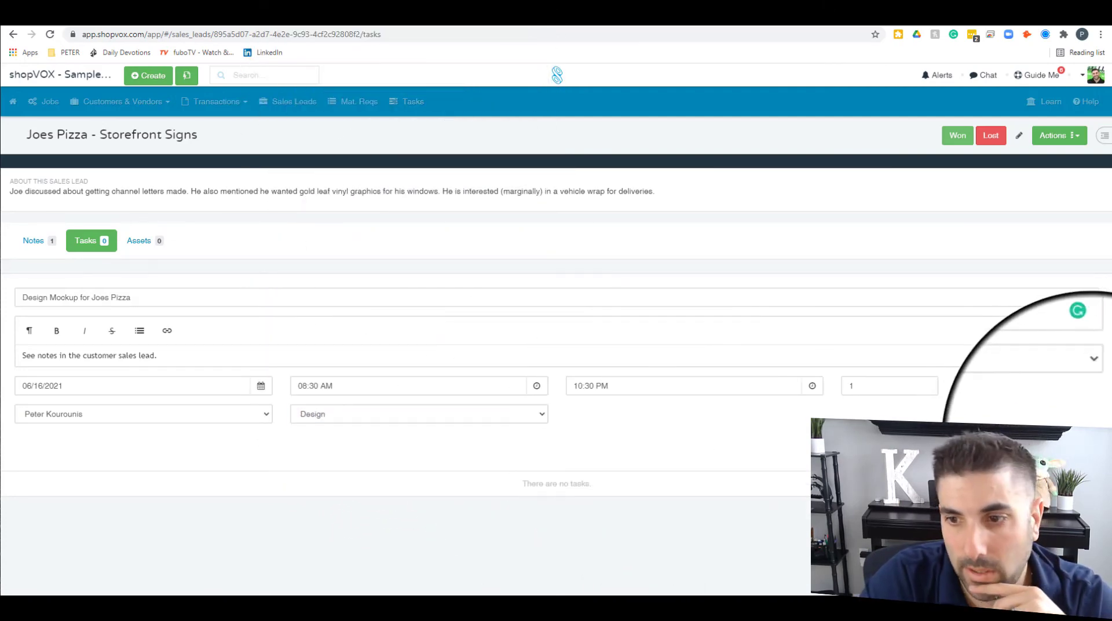
pyautogui.press('Return')
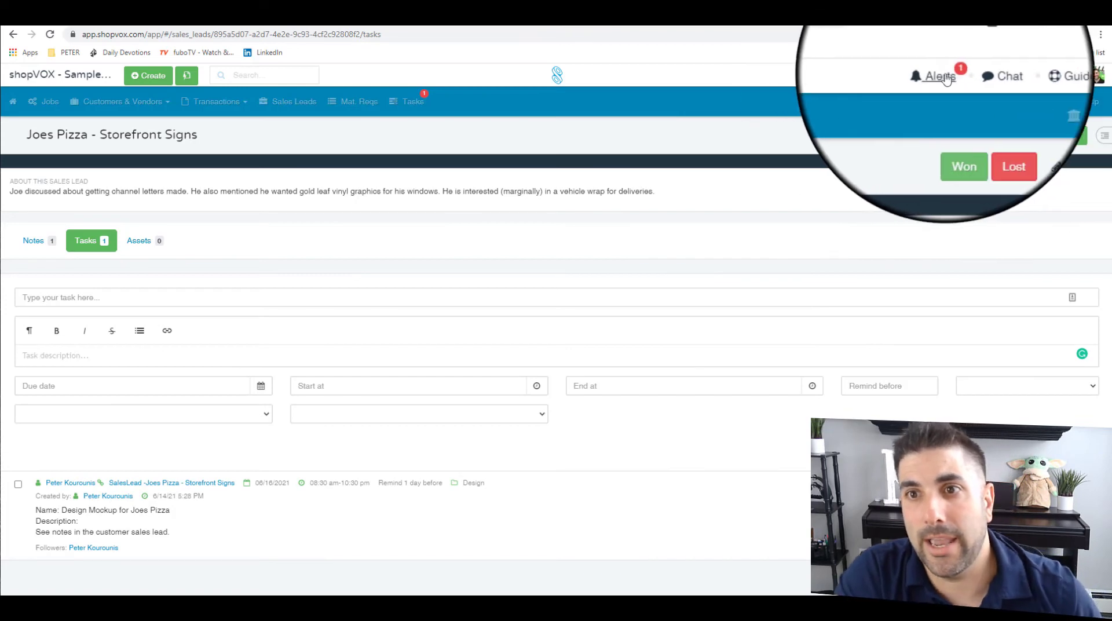
# Step: Check the new task alert, then start a new asset from the lead's Assets tab
pyautogui.click(926, 74)
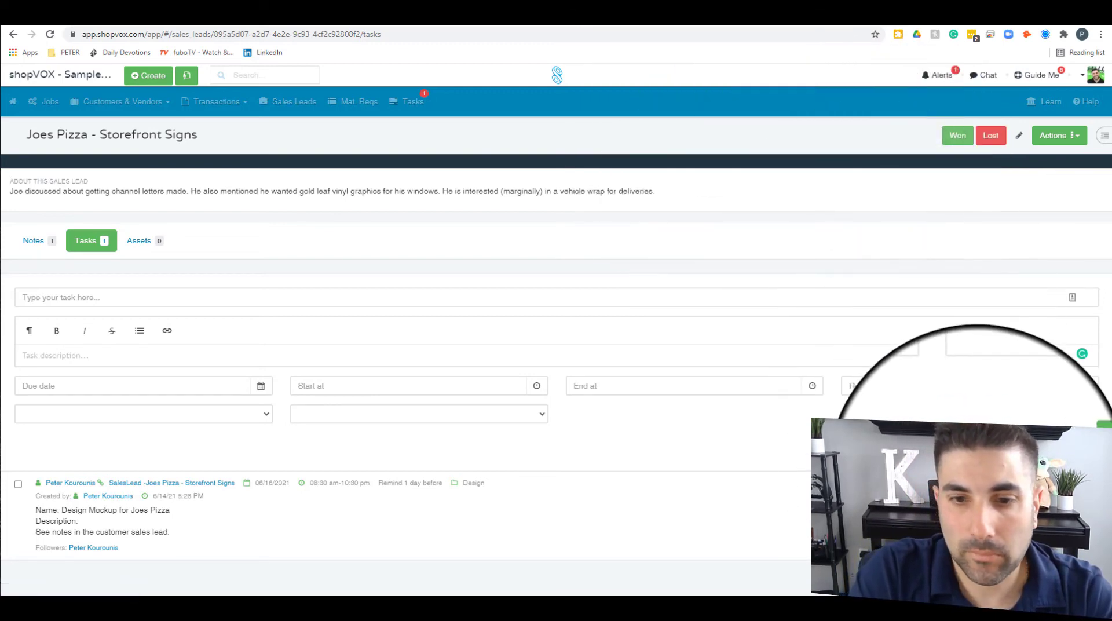
pyautogui.click(143, 240)
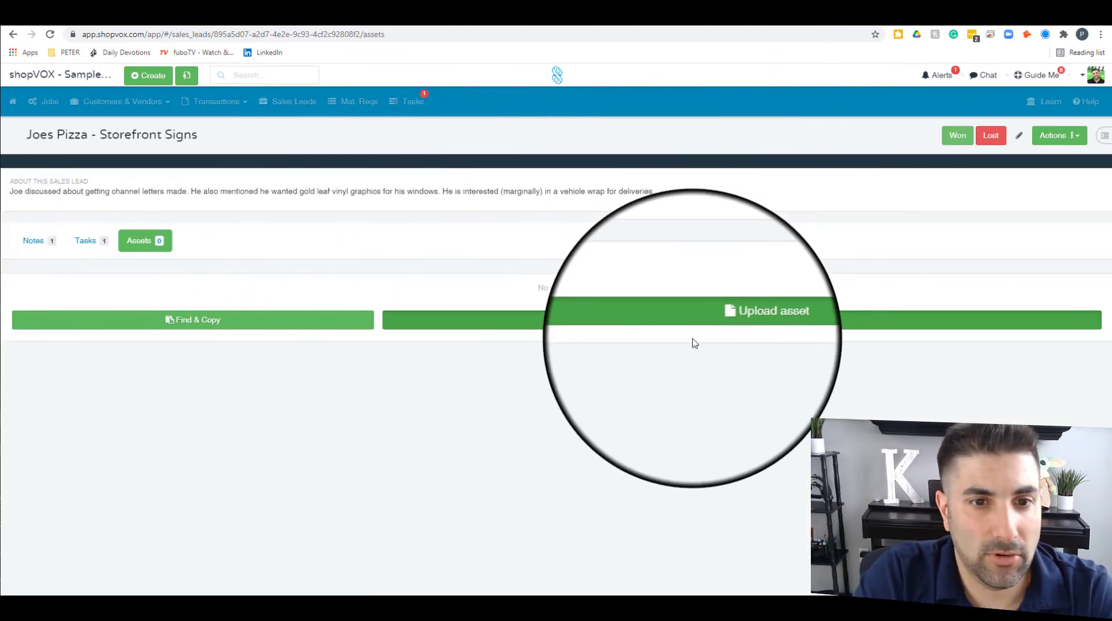
pyautogui.click(705, 323)
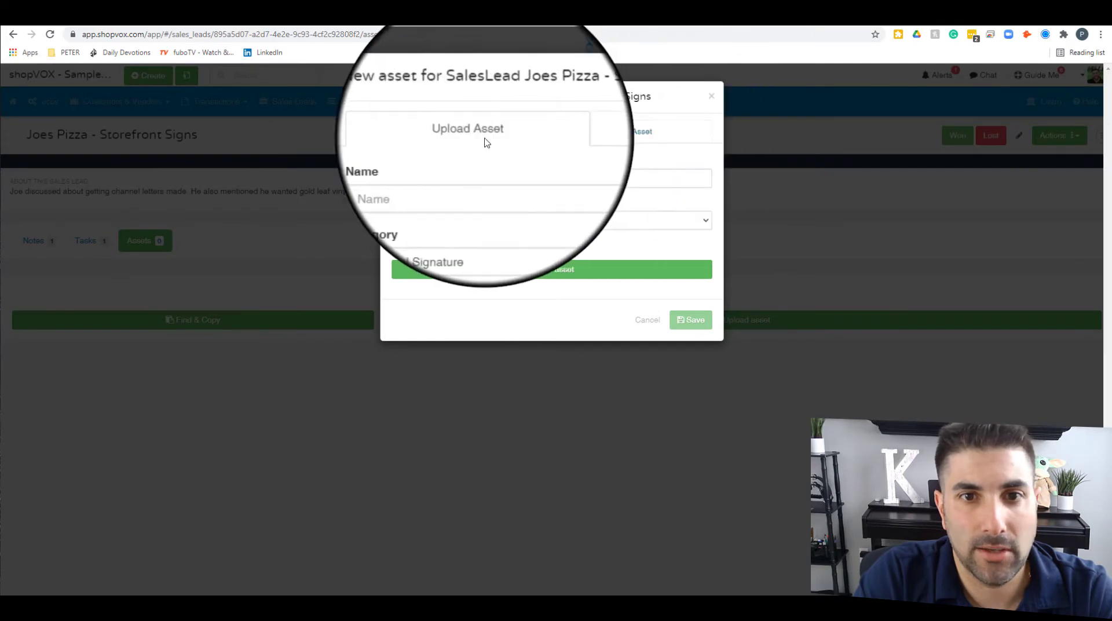
# Step: Set the new asset's category to Mockup and move to its Name field
pyautogui.click(469, 225)
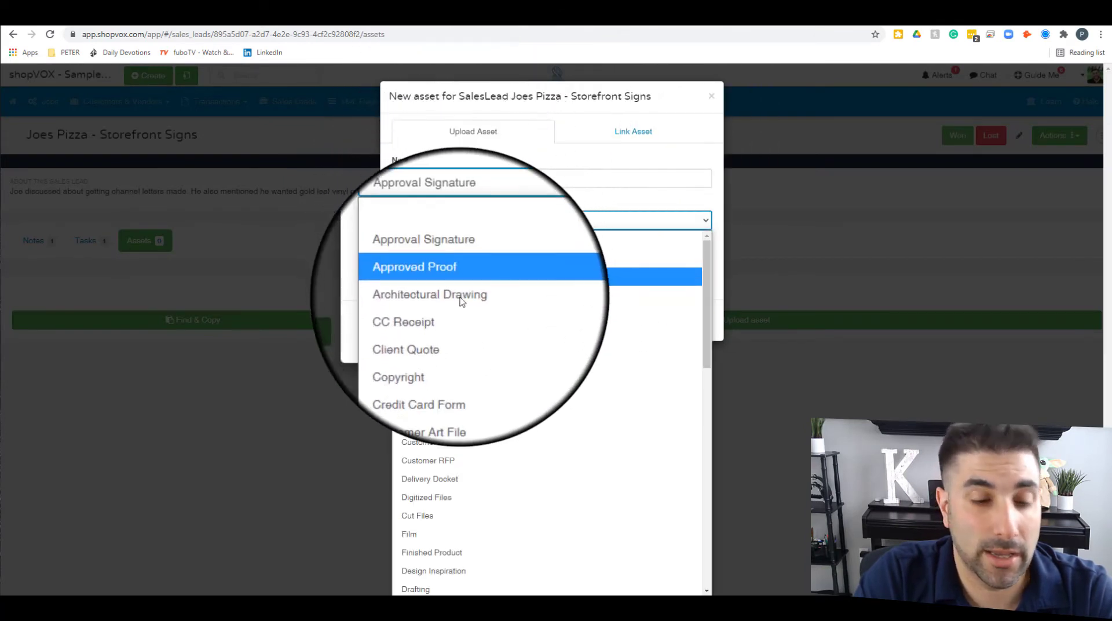
pyautogui.scroll(-3, 475, 355)
pyautogui.scroll(3, 478, 356)
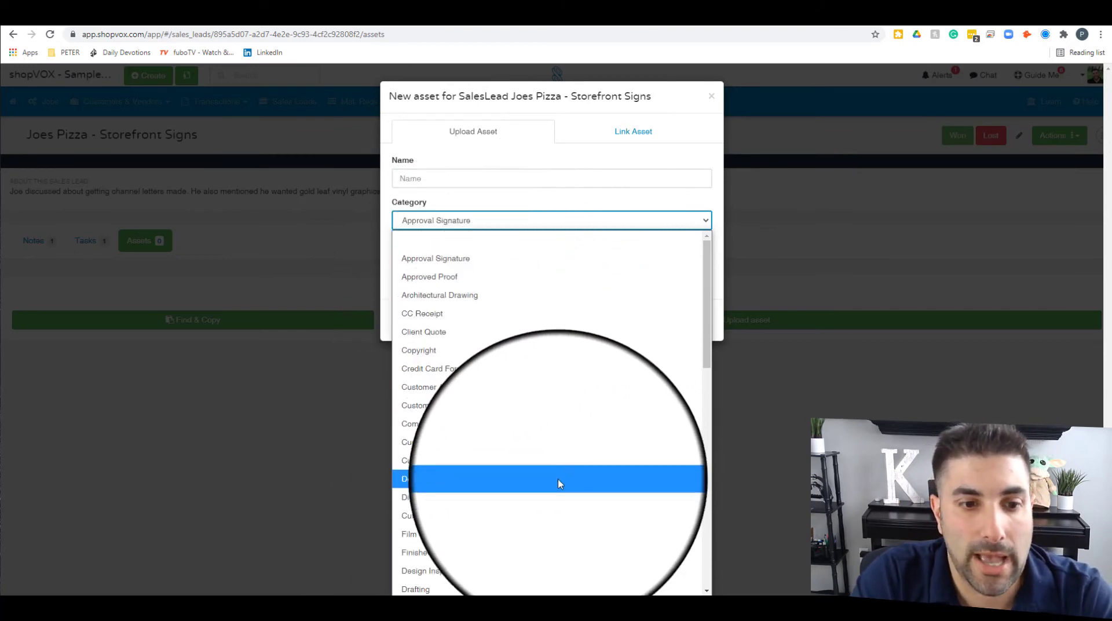
pyautogui.scroll(-3, 529, 511)
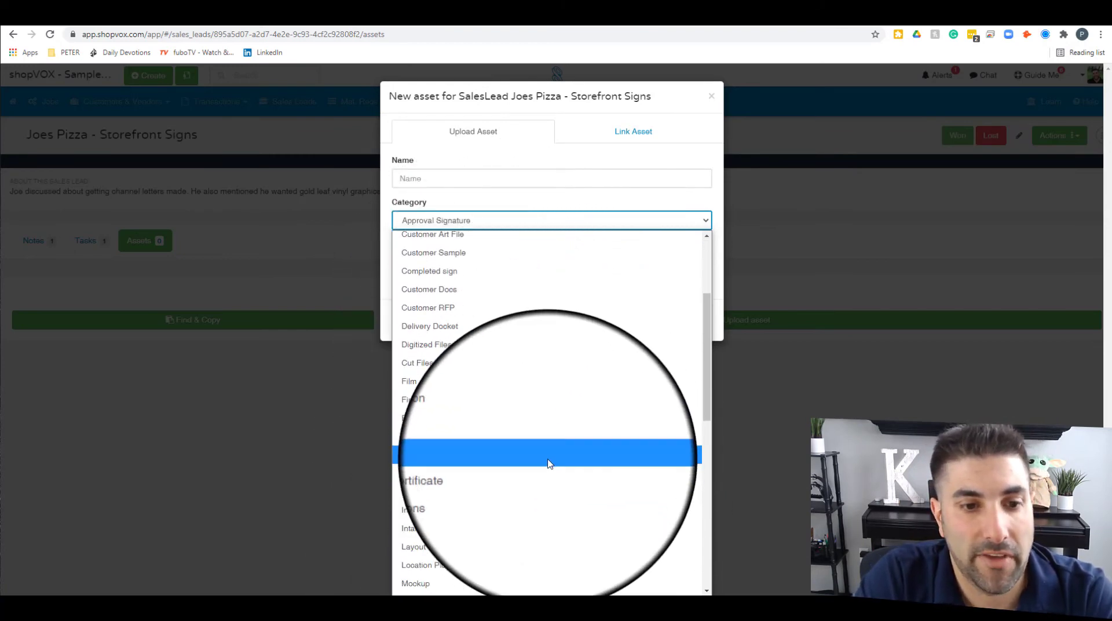
pyautogui.scroll(-2, 549, 463)
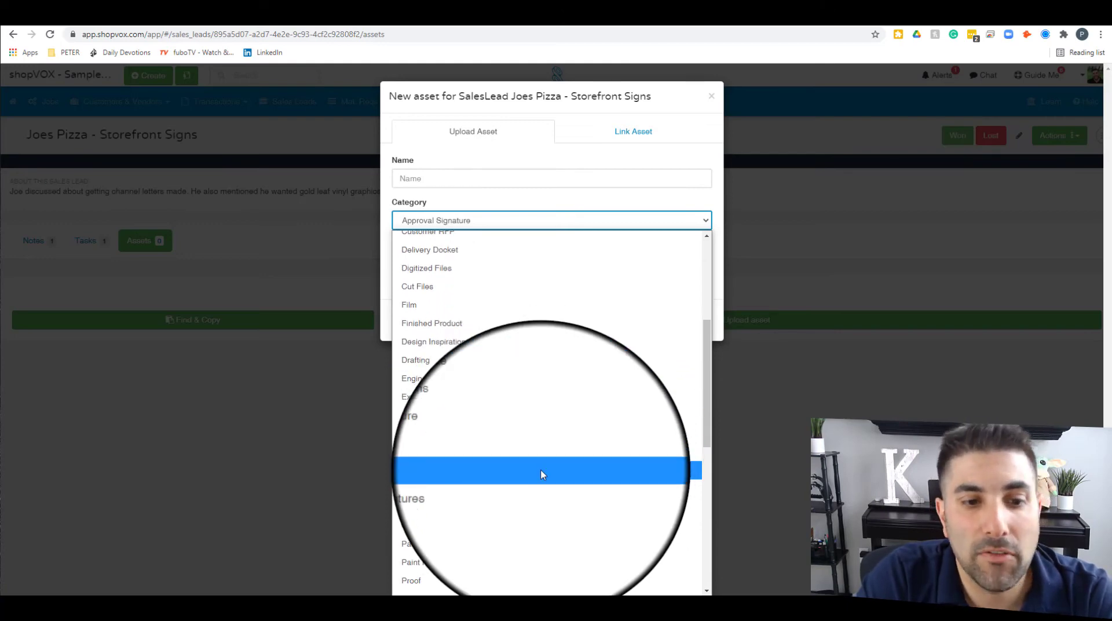
pyautogui.scroll(-2, 544, 461)
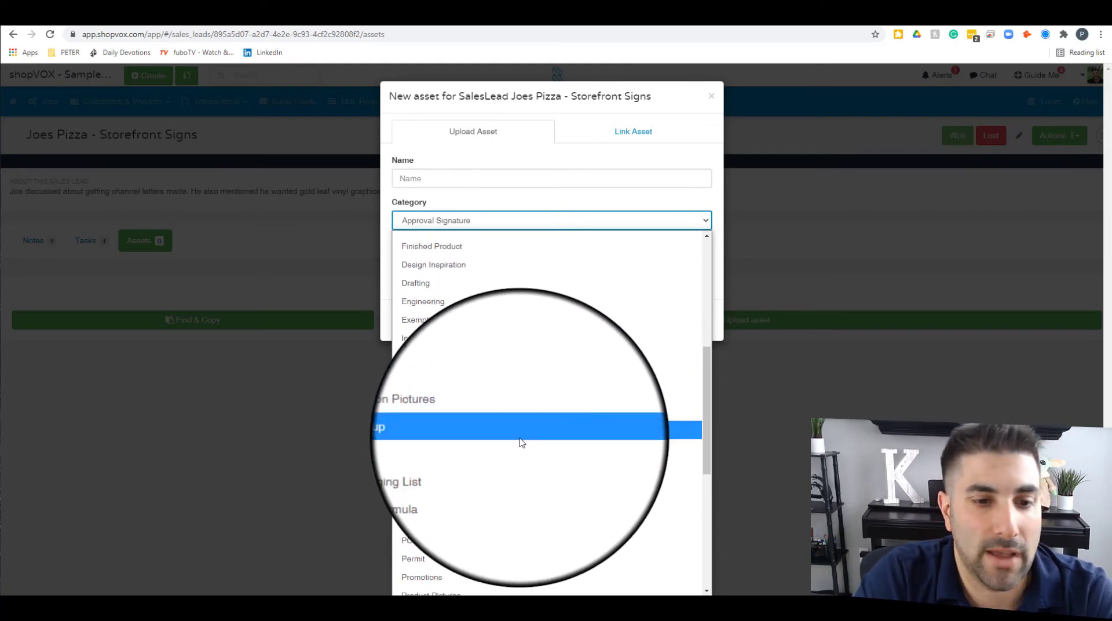
pyautogui.click(523, 443)
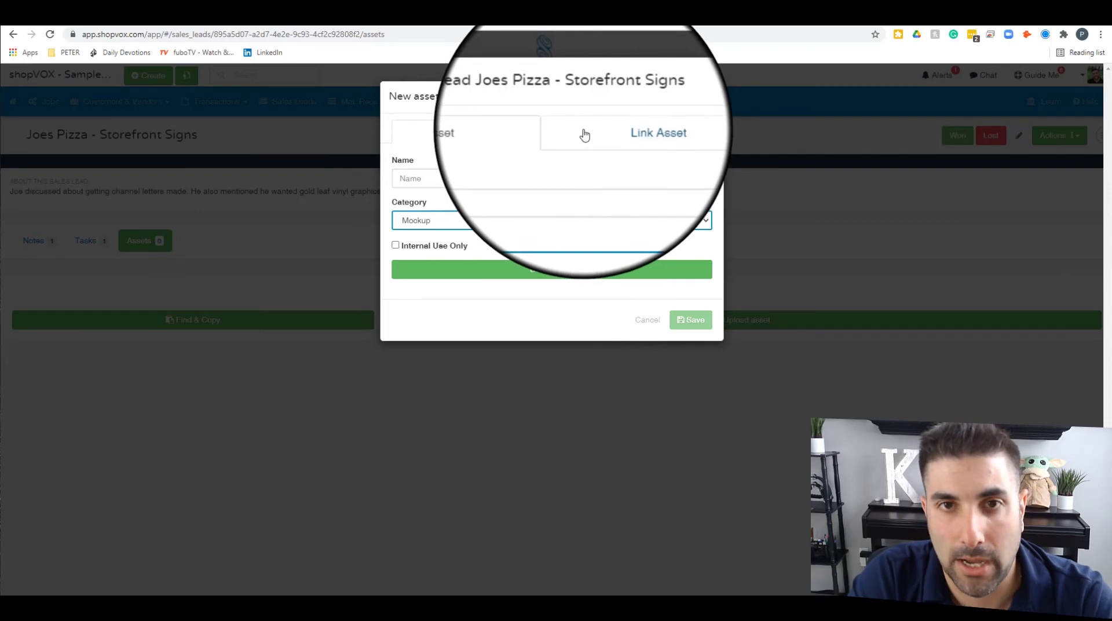
pyautogui.click(496, 182)
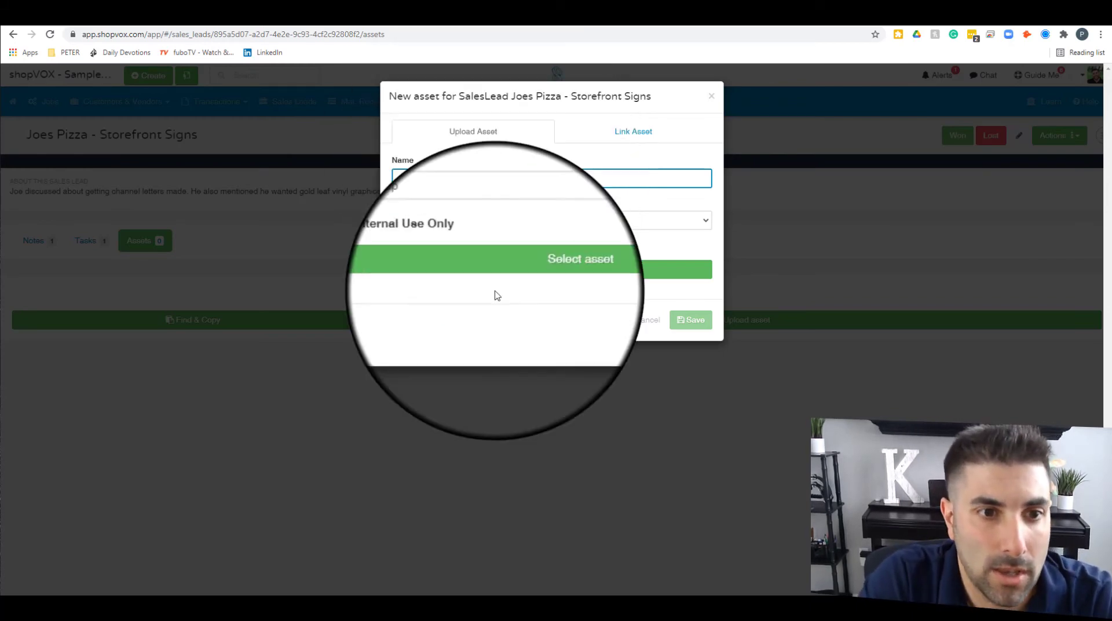
# Step: Upload the pizza storefront image, preview it, and save the 'Design Mockup for Joes Pizza' asset
pyautogui.click(542, 271)
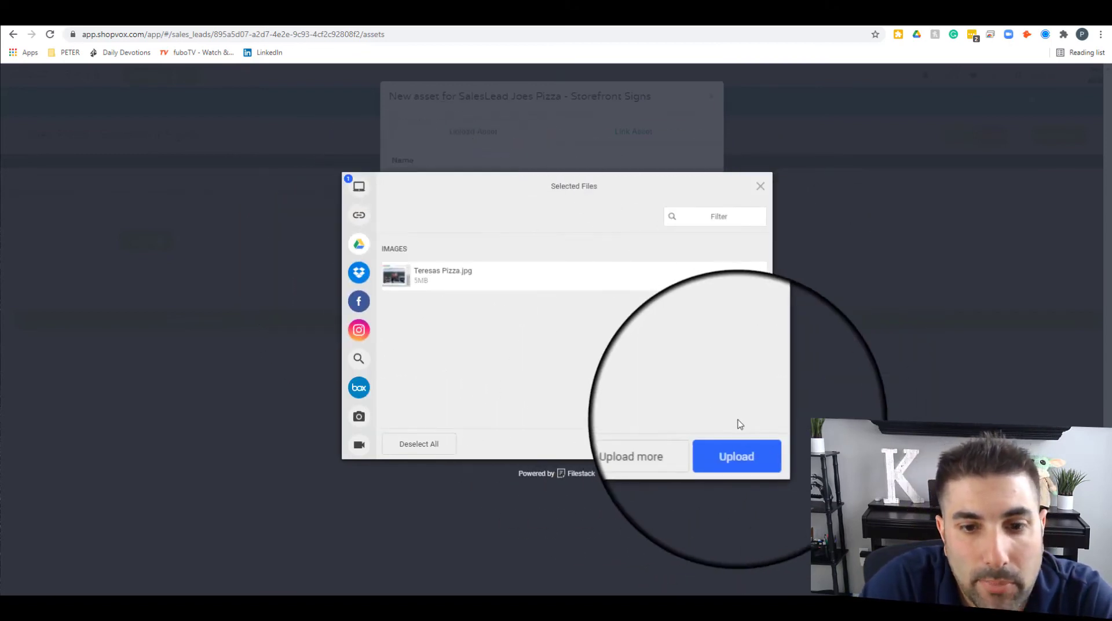
pyautogui.click(761, 452)
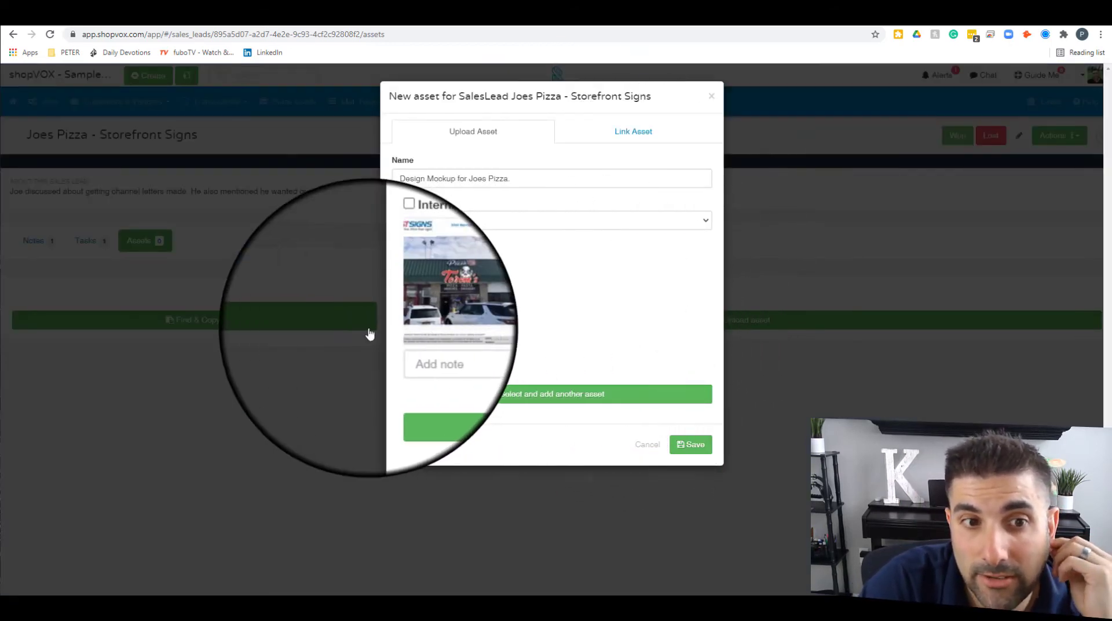
pyautogui.click(459, 278)
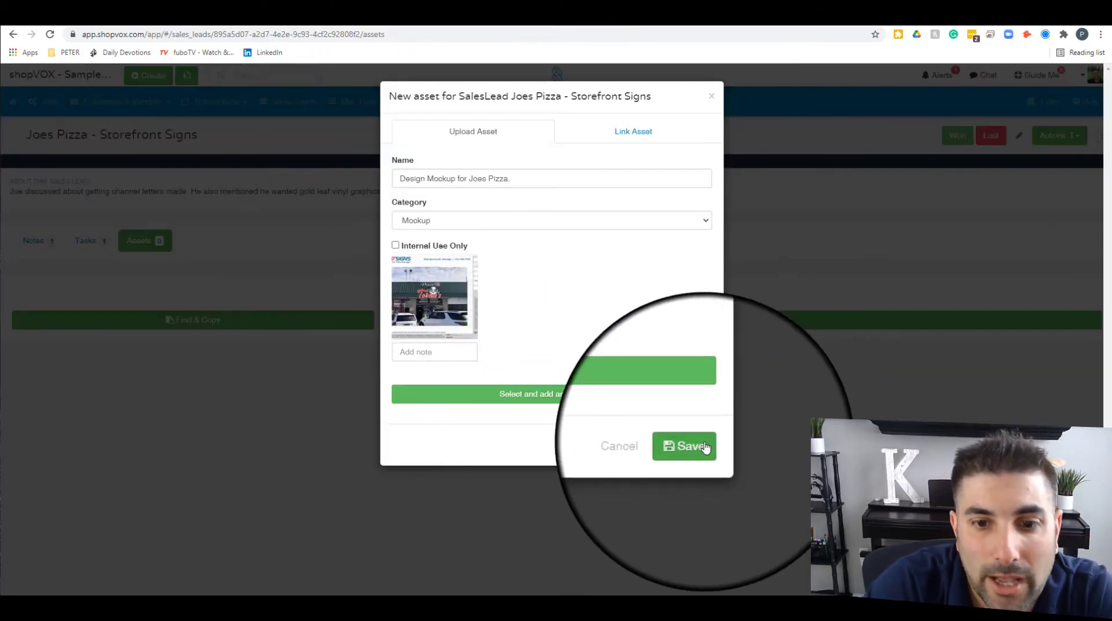
pyautogui.click(706, 446)
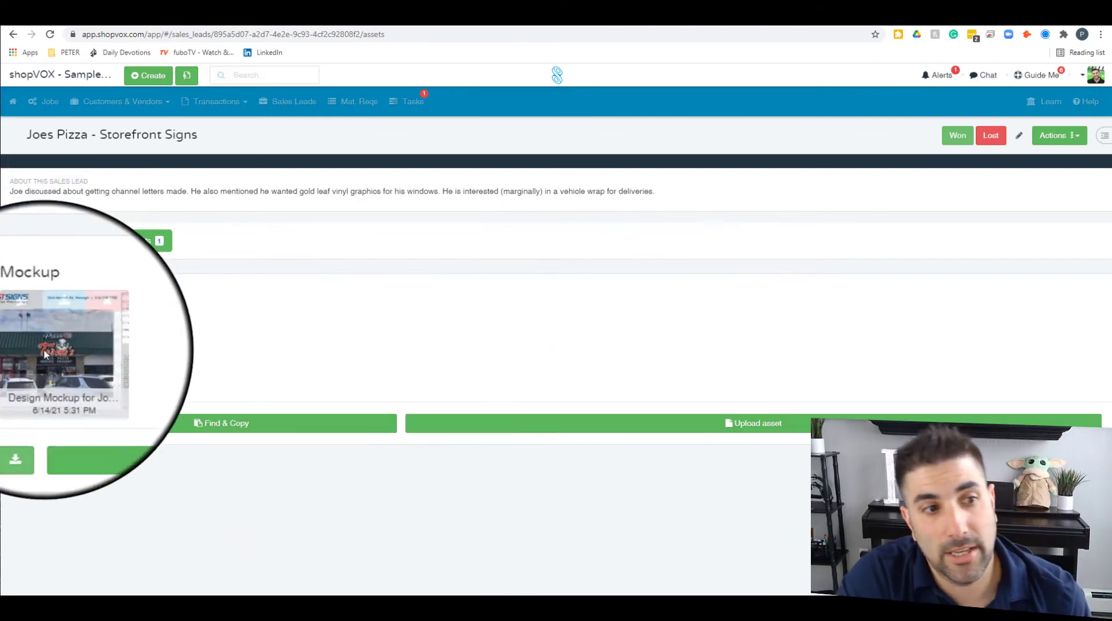
pyautogui.moveTo(63, 362)
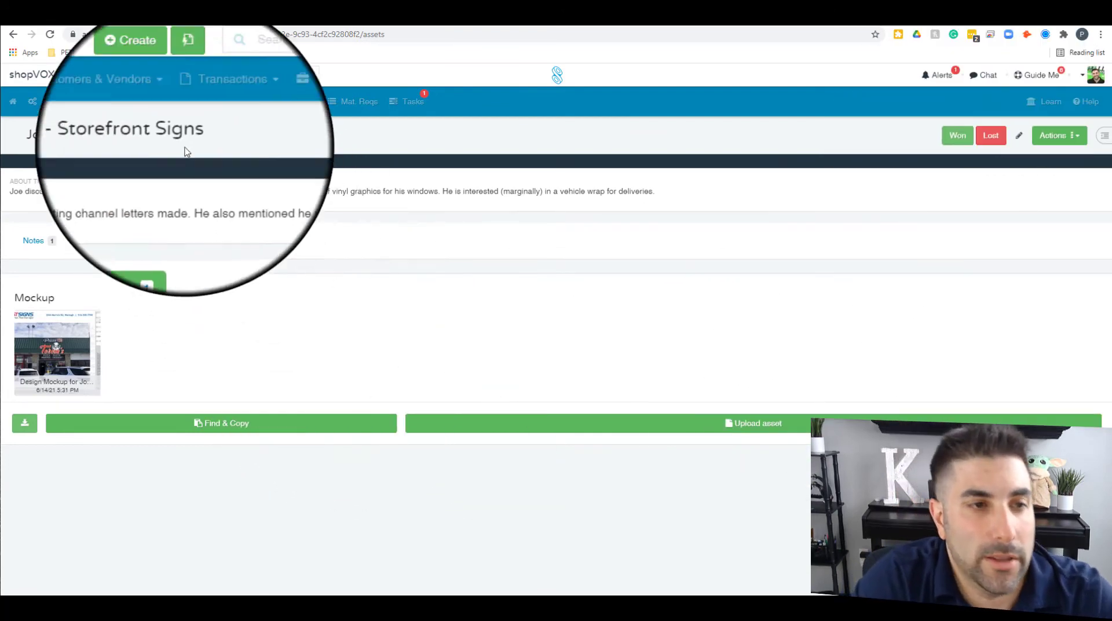
# Step: Save a 'Present Mockup to Customer' task with category Follow-up, assigned to the sales rep
pyautogui.click(87, 240)
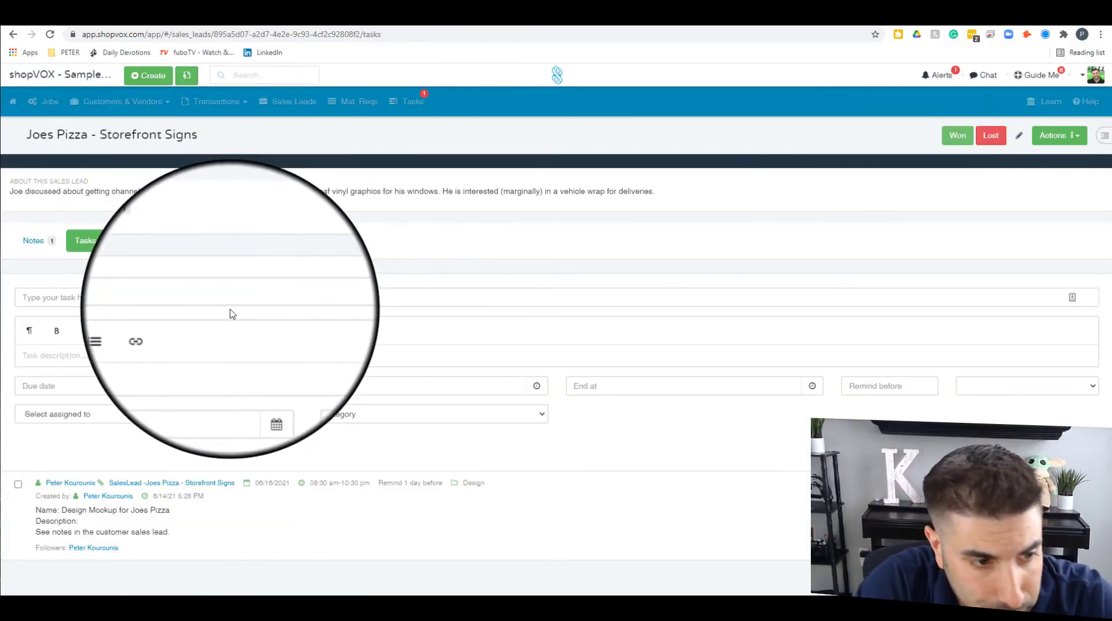
pyautogui.click(188, 296)
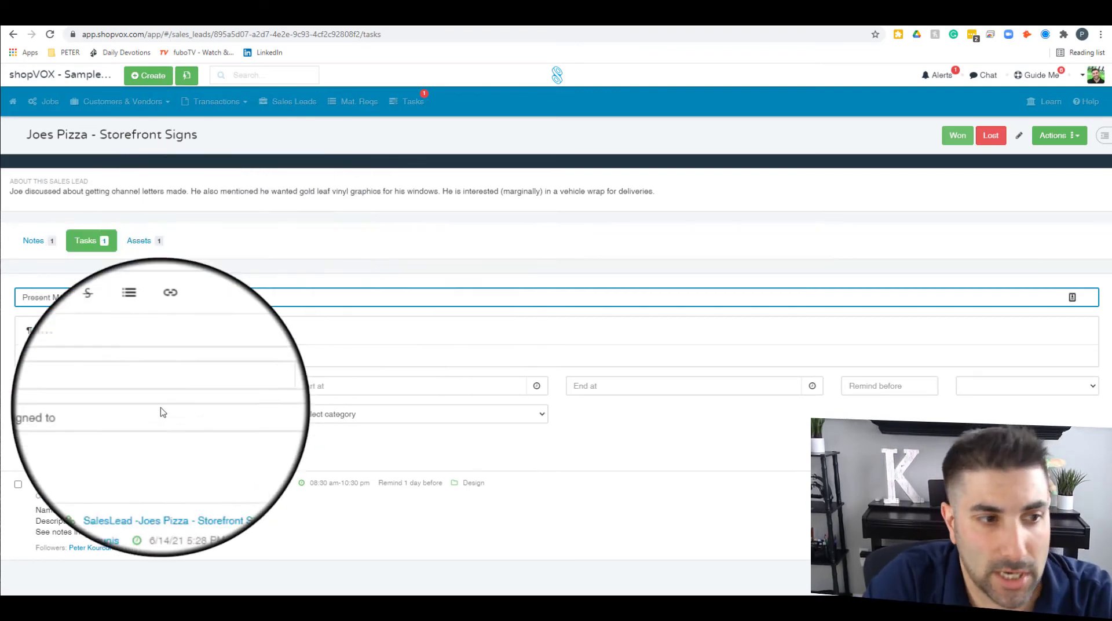
pyautogui.click(133, 354)
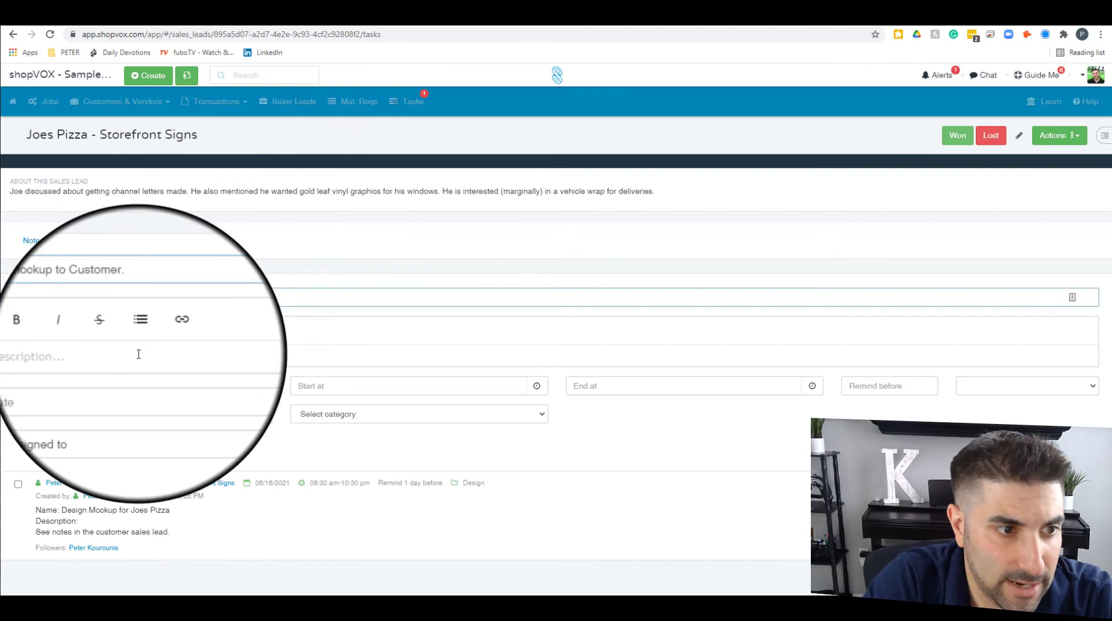
pyautogui.click(395, 387)
pyautogui.click(148, 416)
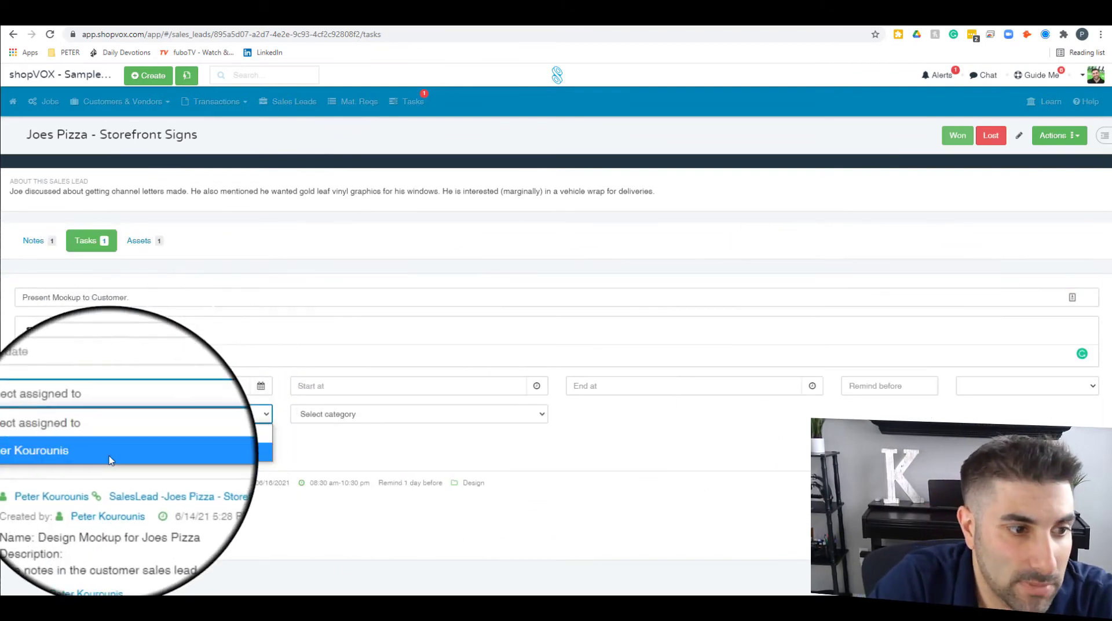
pyautogui.click(87, 430)
pyautogui.click(375, 413)
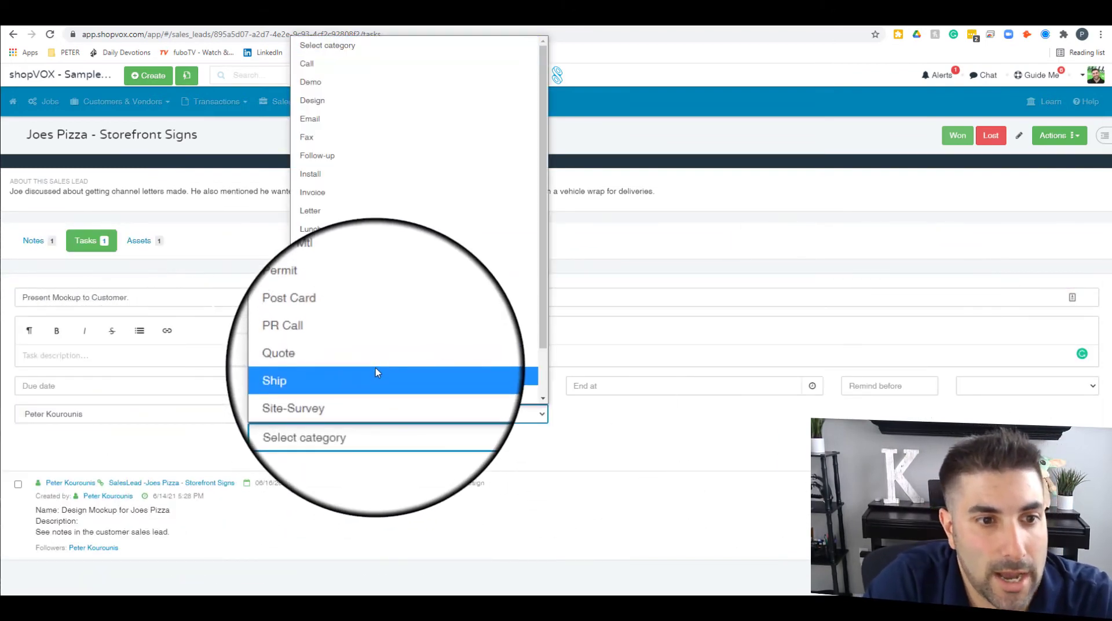
pyautogui.click(415, 158)
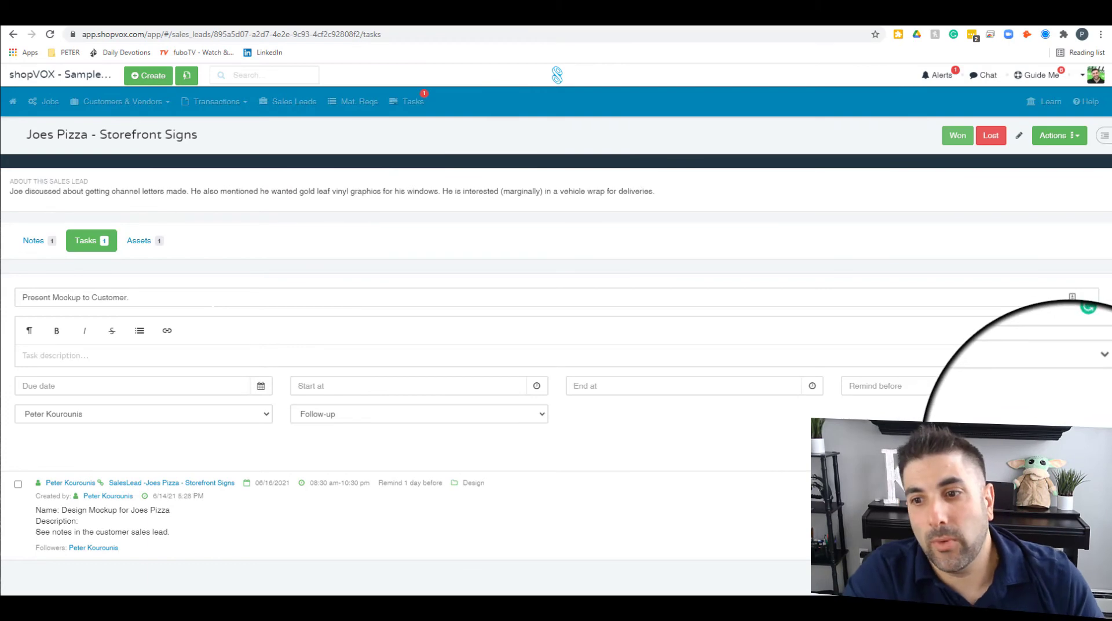
pyautogui.press('Return')
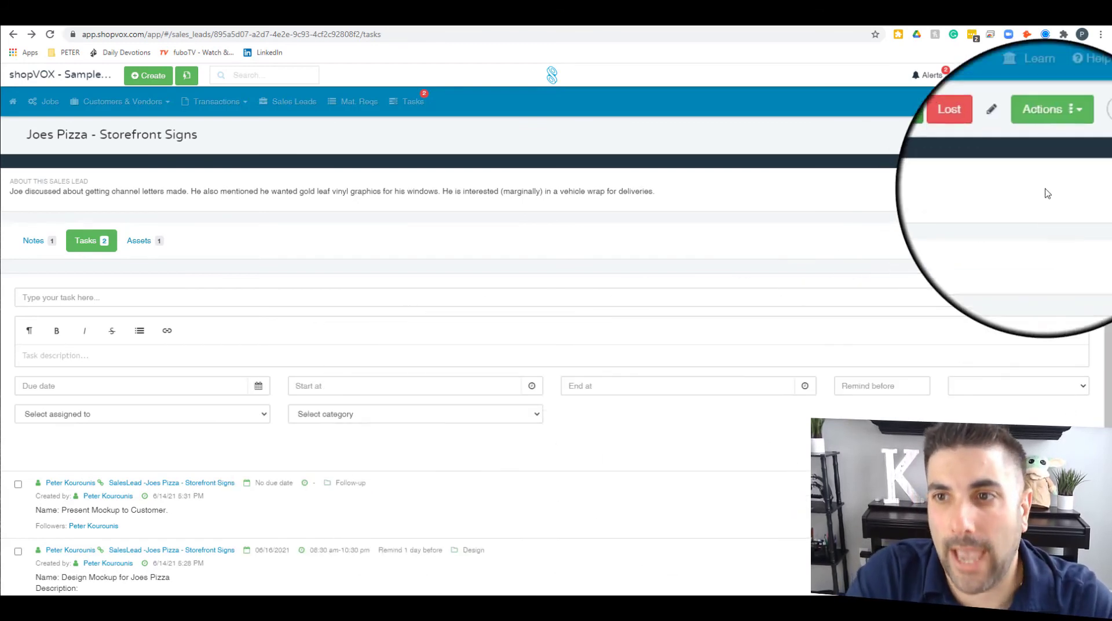
# Step: Review the lead's quote options and its customer and deal details in the Details panel
pyautogui.click(1053, 138)
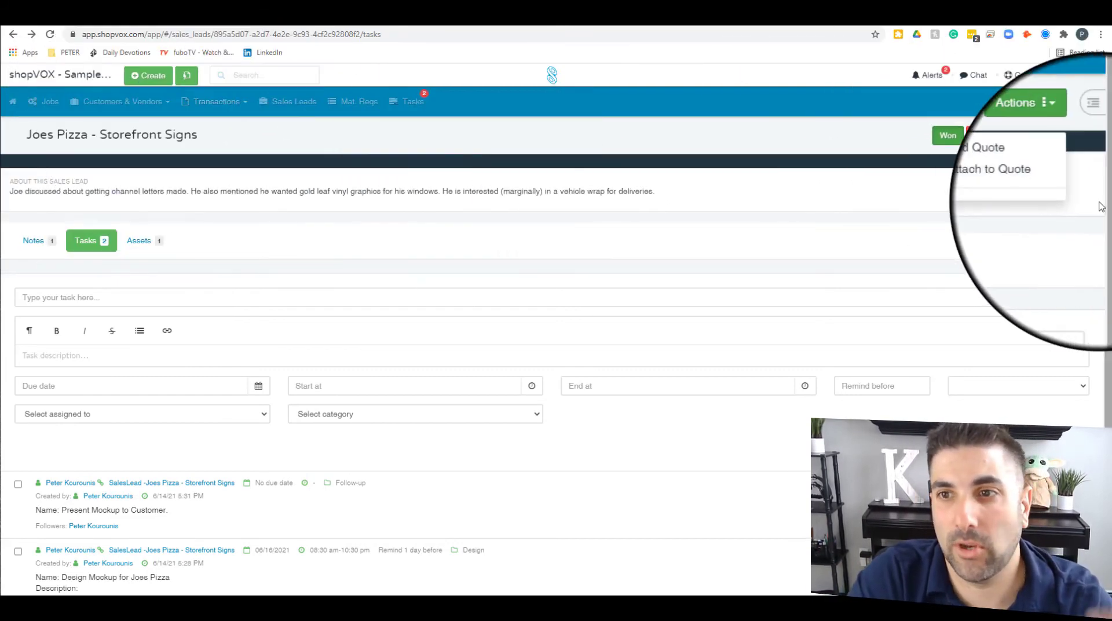
pyautogui.click(1096, 130)
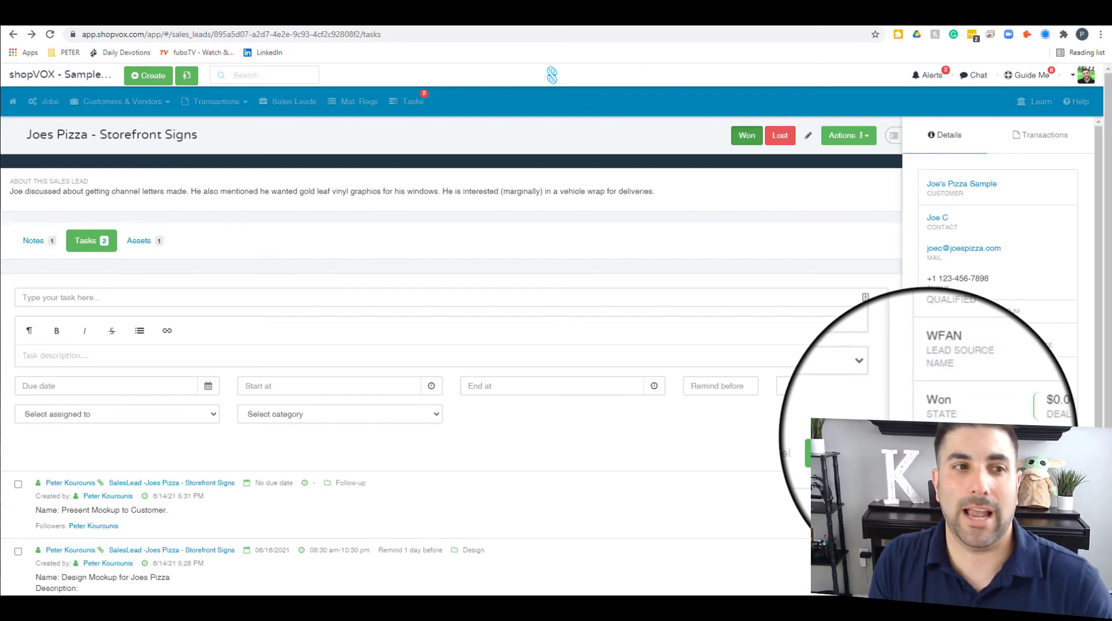
pyautogui.scroll(-1, 997, 348)
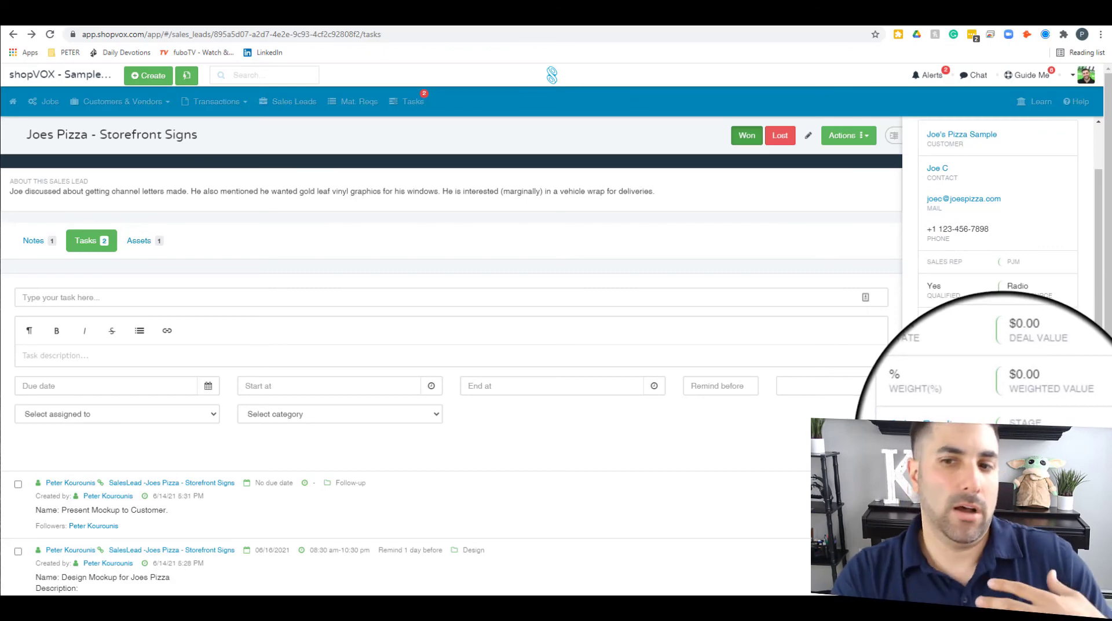
pyautogui.scroll(-1, 996, 348)
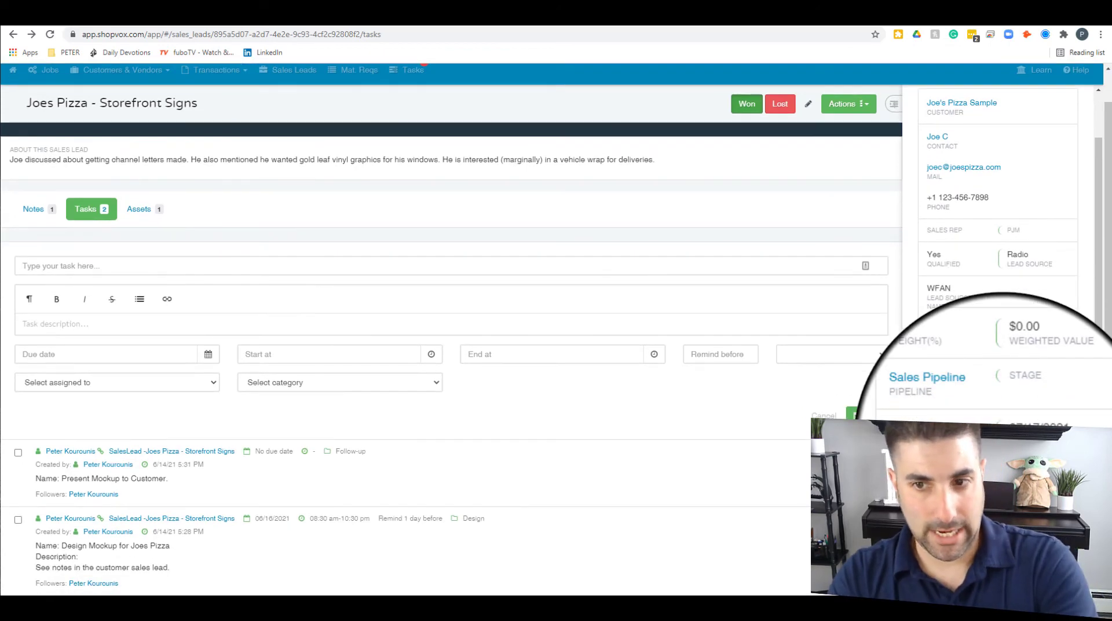
pyautogui.scroll(1, 984, 377)
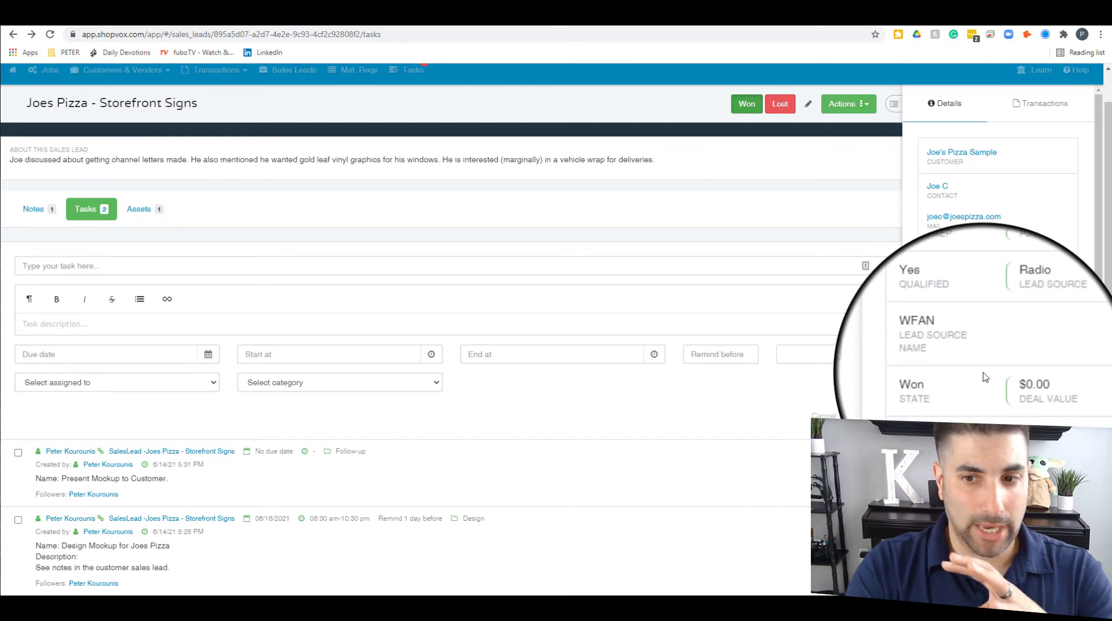
pyautogui.scroll(-1, 985, 377)
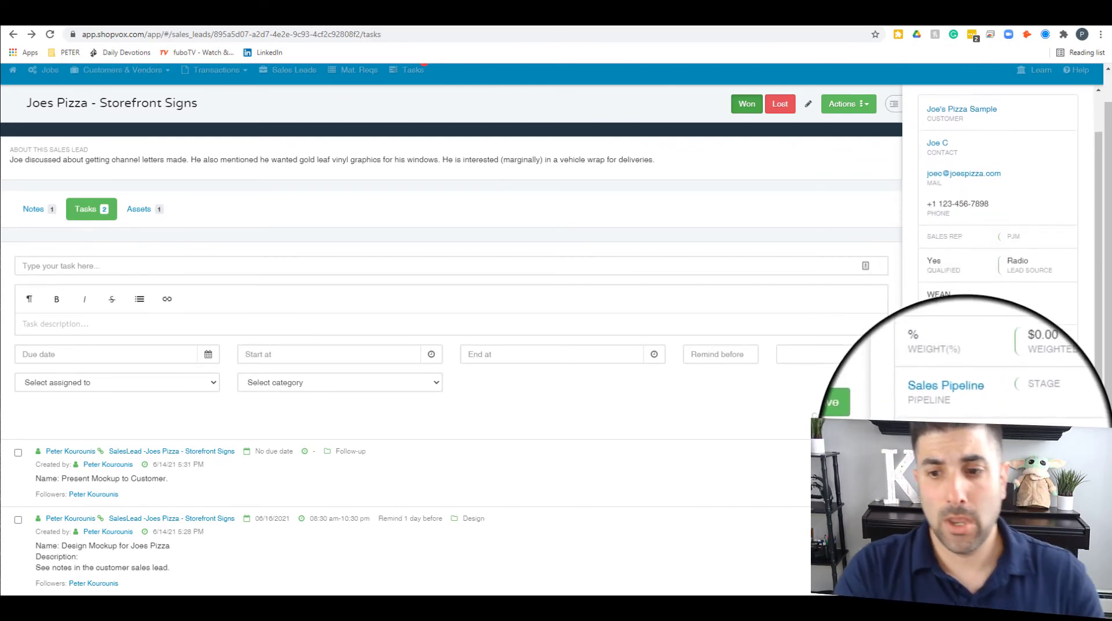
pyautogui.scroll(-1, 985, 377)
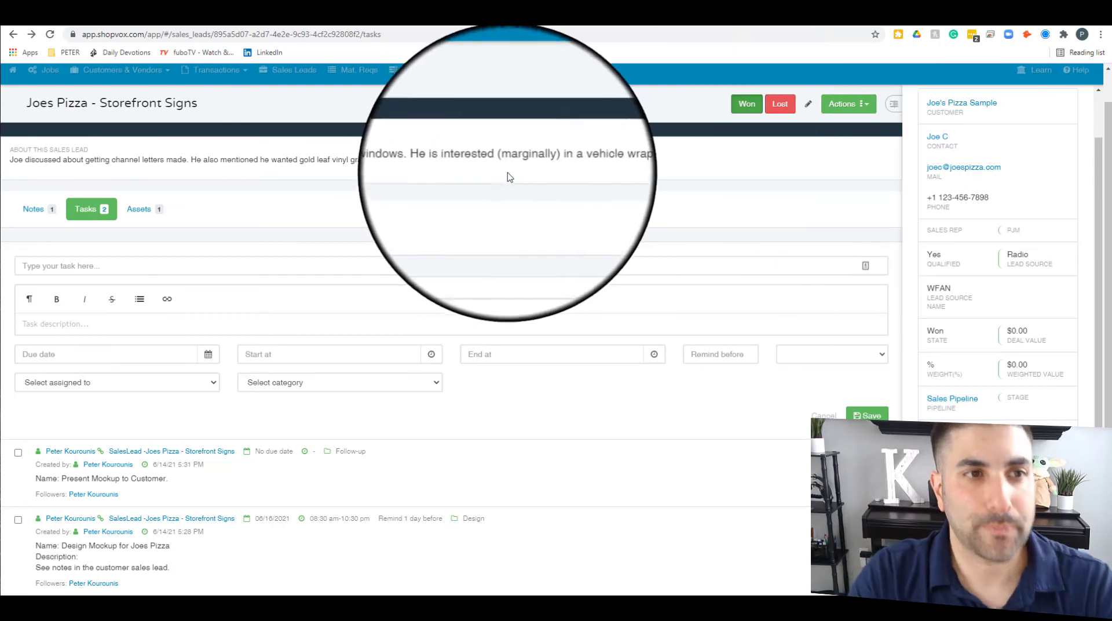
pyautogui.scroll(1, 510, 177)
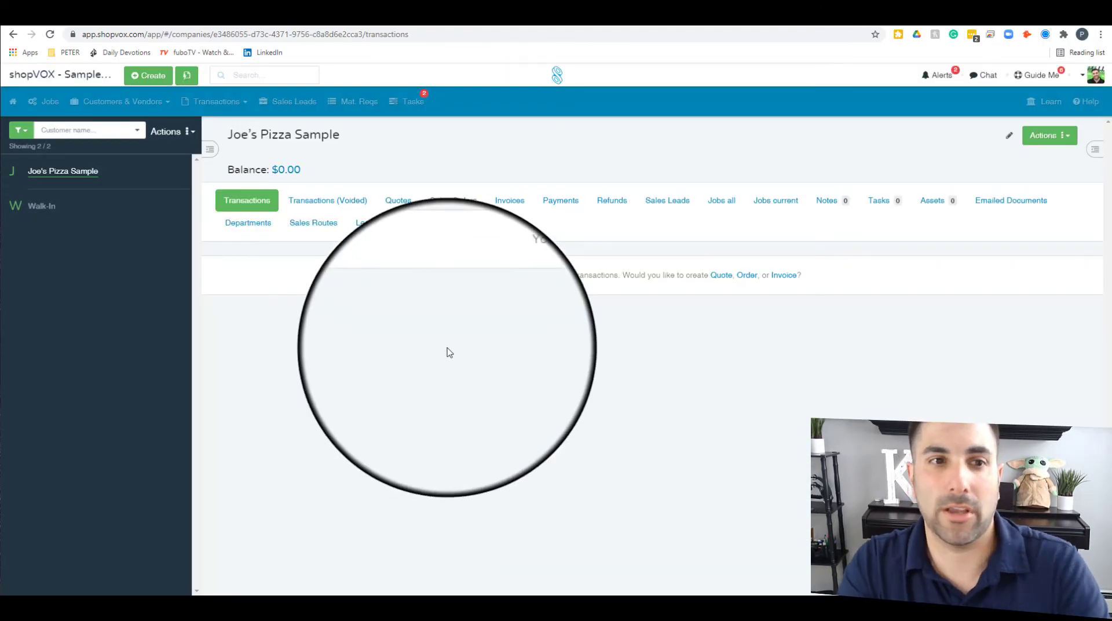
# Step: Show the customer's contact details, then return to the Sales Leads list
pyautogui.click(1095, 149)
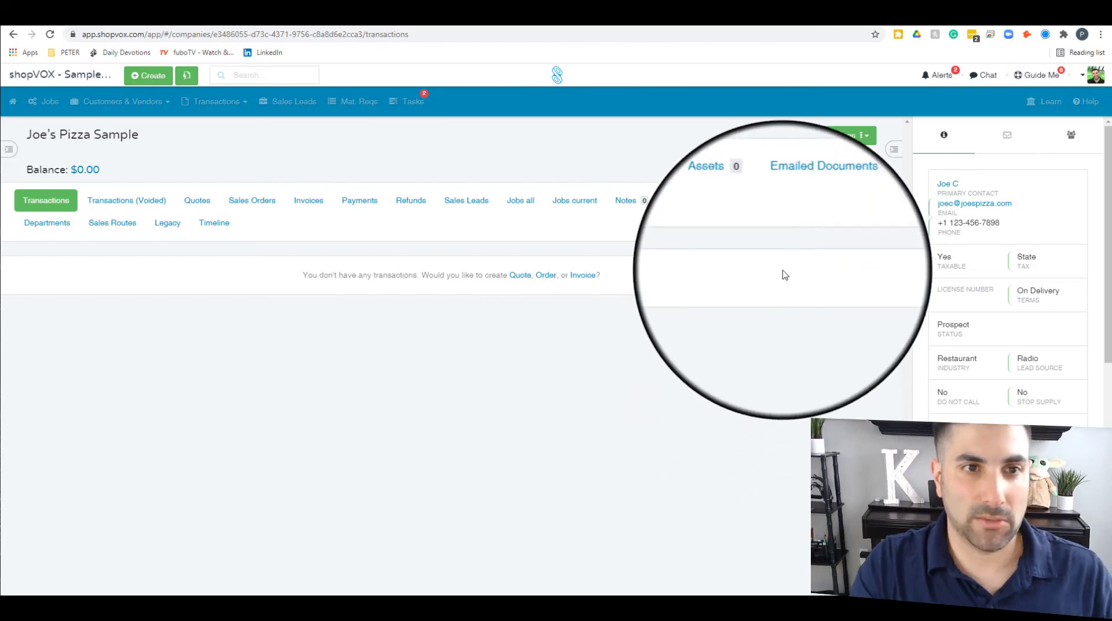
pyautogui.click(293, 103)
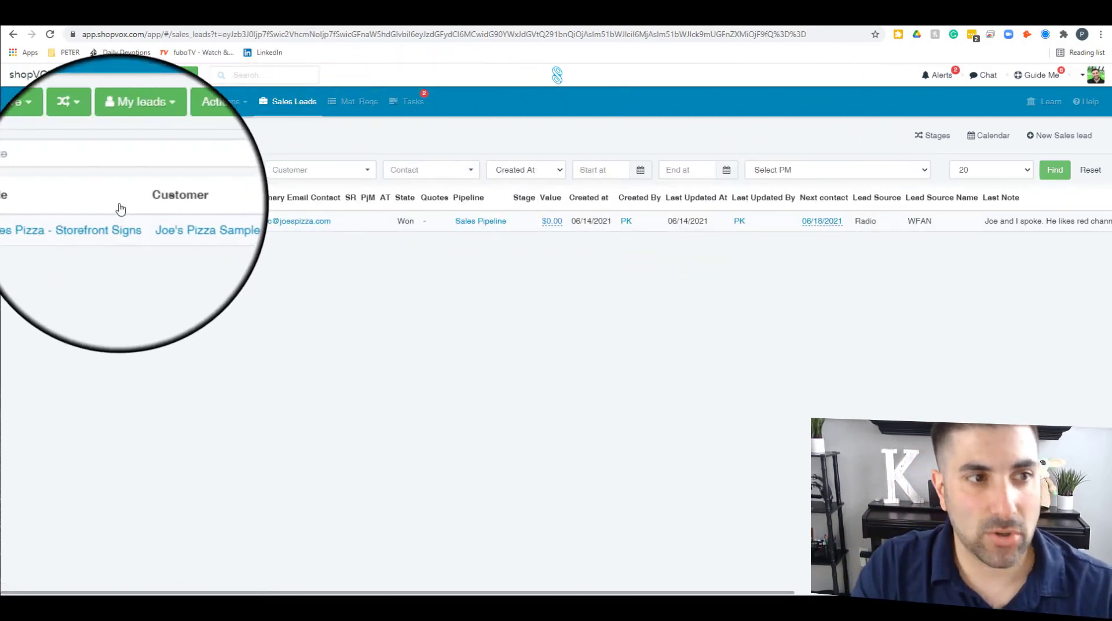
pyautogui.click(99, 225)
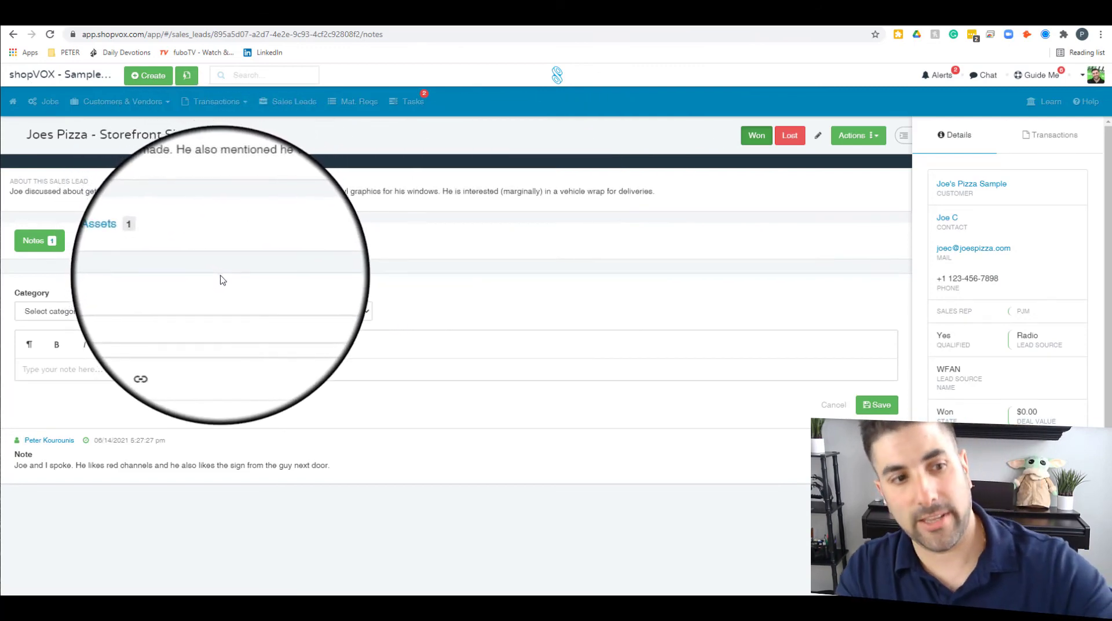
pyautogui.click(70, 241)
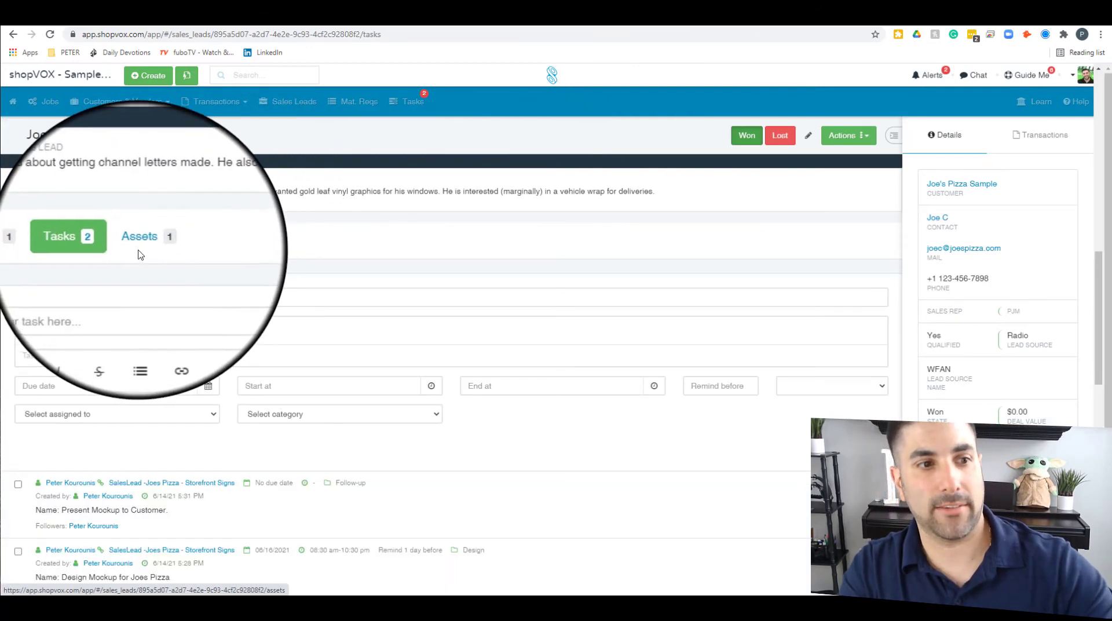
pyautogui.click(103, 241)
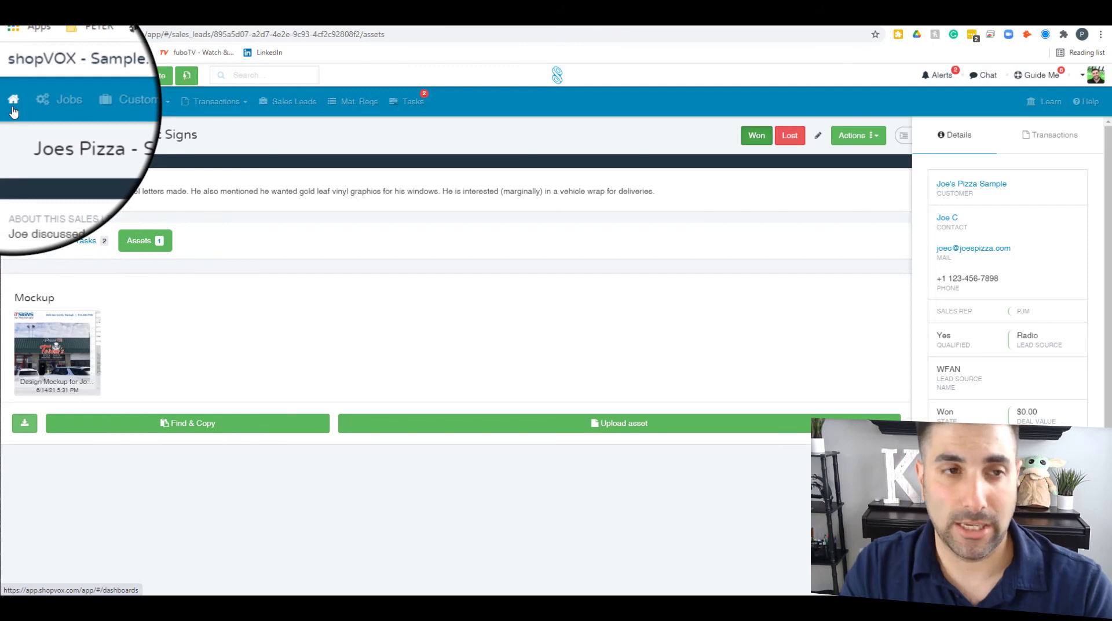
pyautogui.click(12, 103)
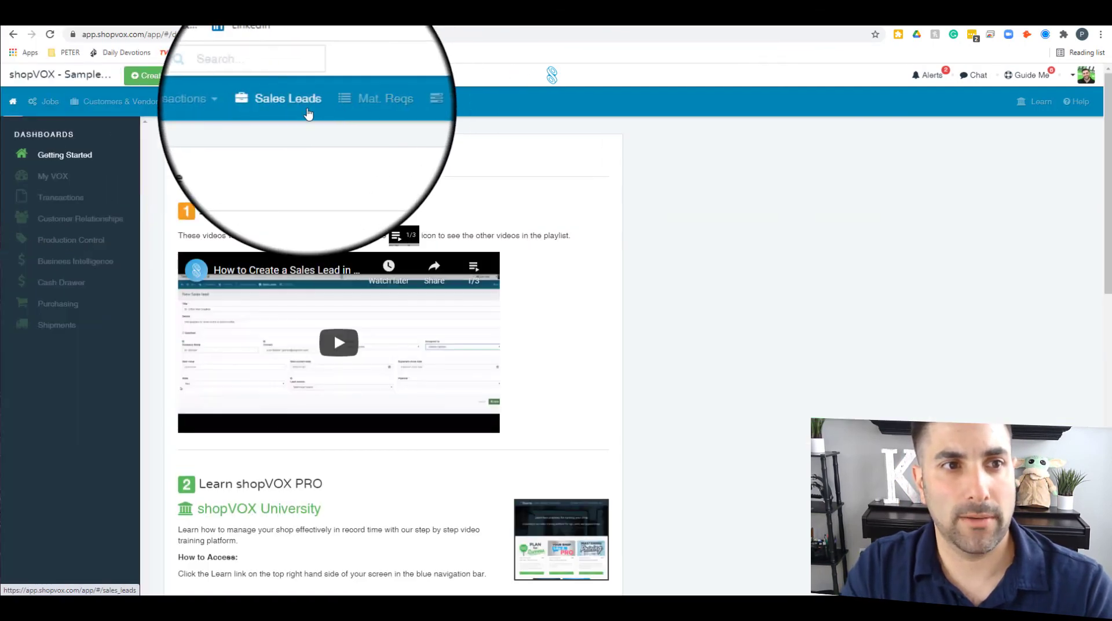
pyautogui.click(309, 113)
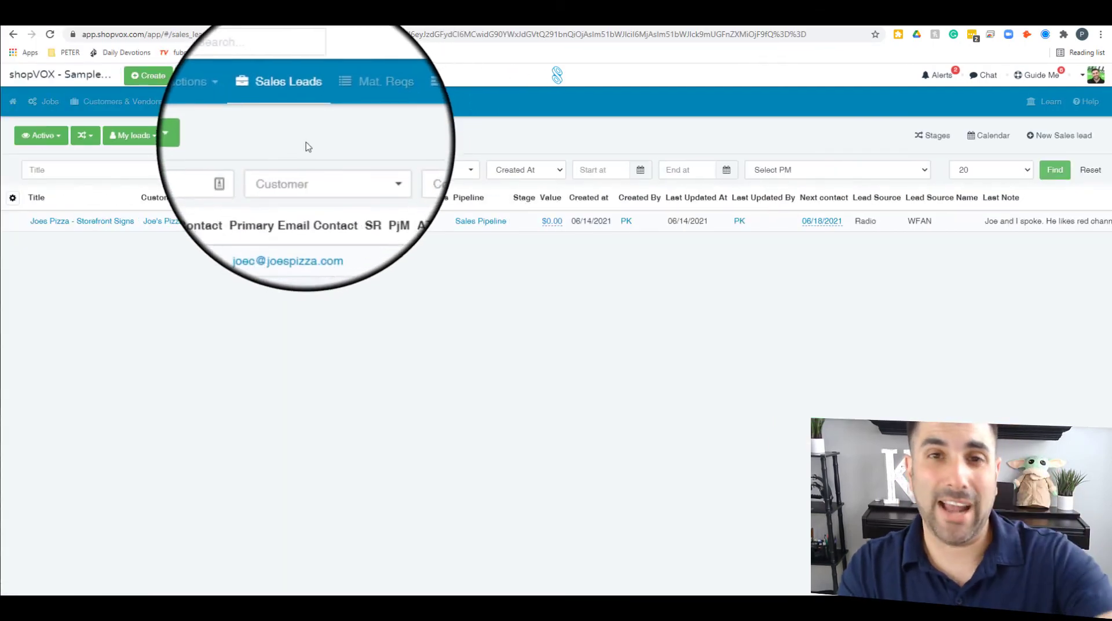